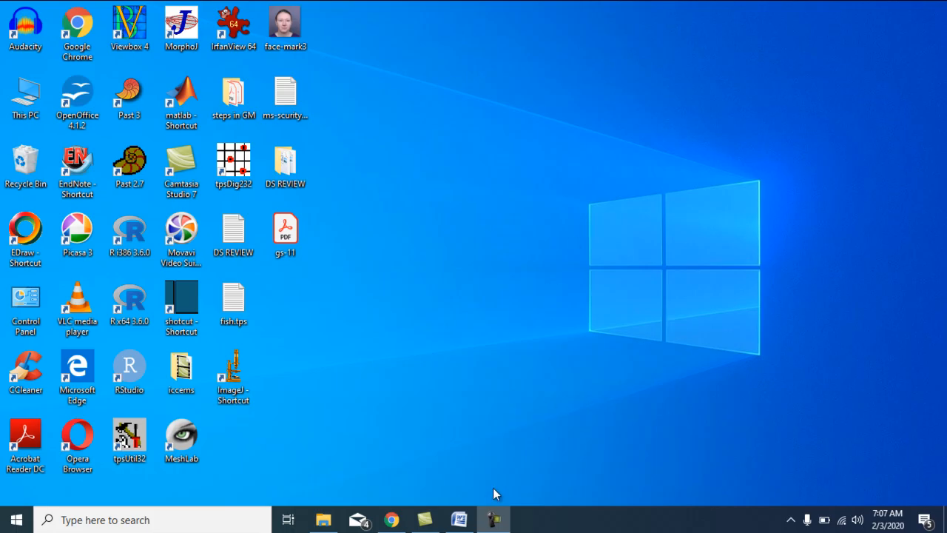
- Switch to the 3d-Face Landmark document in Word and review the 3D Facial Landmarks table from Endocanthion left to Tragus right
{"action": "left_click", "coordinate": [458, 520]}
{"action": "scroll", "coordinate": [379, 324], "scroll_direction": "up", "scroll_amount": 1}
{"action": "scroll", "coordinate": [379, 324], "scroll_direction": "down", "scroll_amount": 3}
{"action": "scroll", "coordinate": [347, 303], "scroll_direction": "up", "scroll_amount": 3}
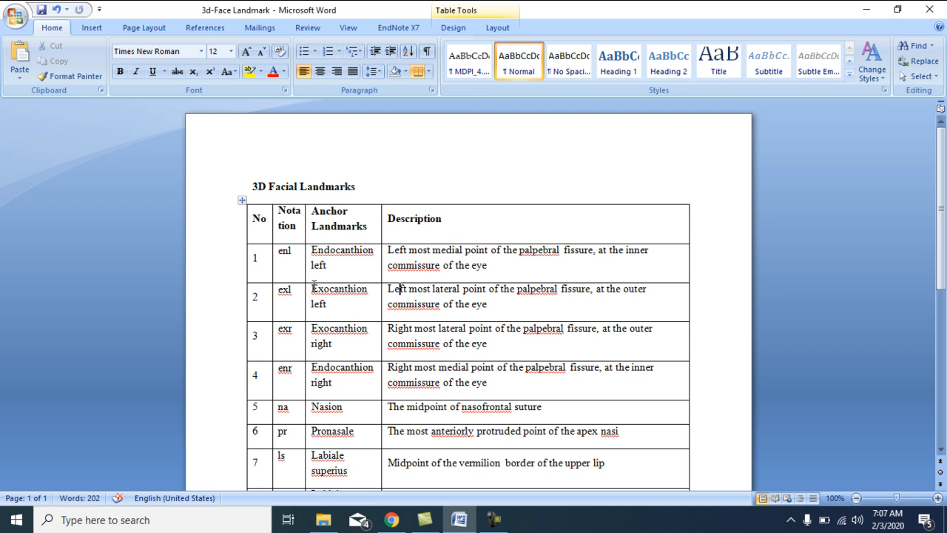
{"action": "scroll", "coordinate": [314, 285], "scroll_direction": "down", "scroll_amount": 2}
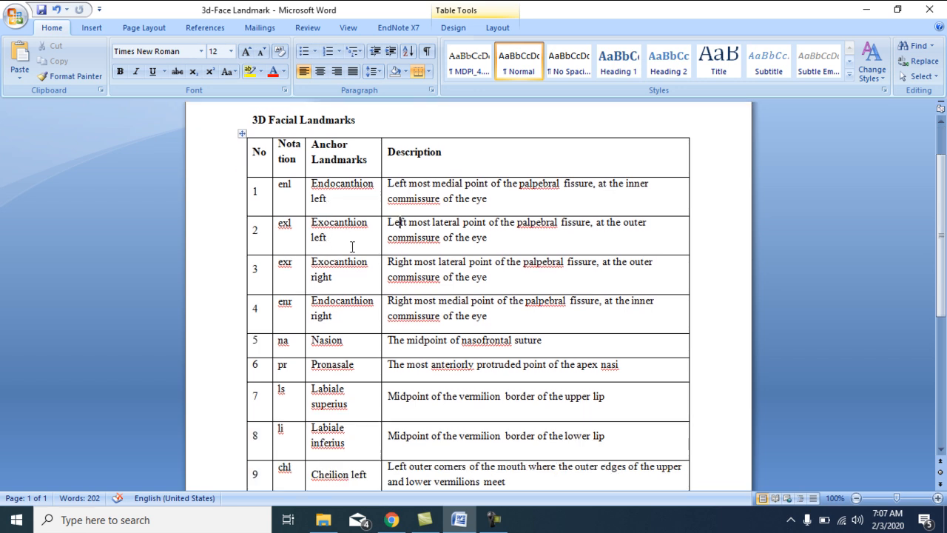
{"action": "scroll", "coordinate": [348, 276], "scroll_direction": "down", "scroll_amount": 1}
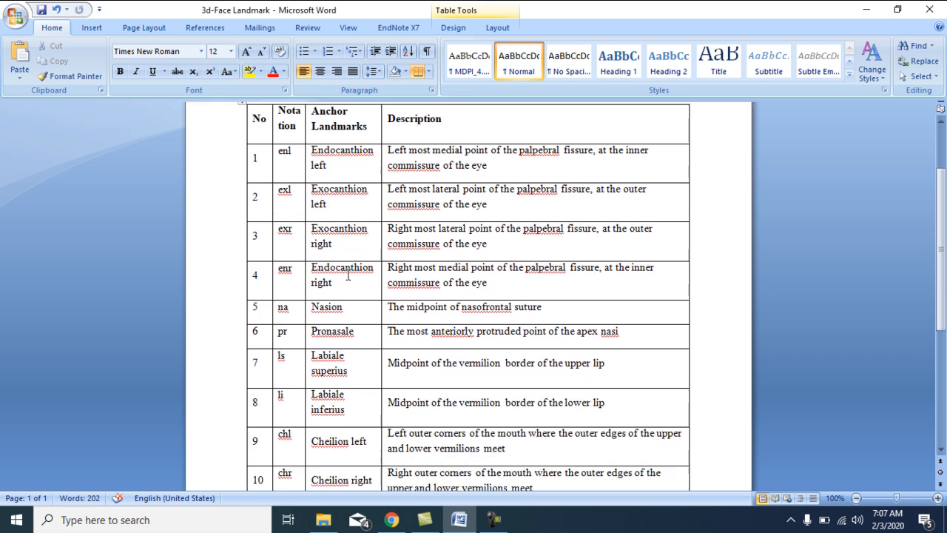
{"action": "scroll", "coordinate": [348, 275], "scroll_direction": "down", "scroll_amount": 1}
{"action": "scroll", "coordinate": [361, 283], "scroll_direction": "down", "scroll_amount": 1}
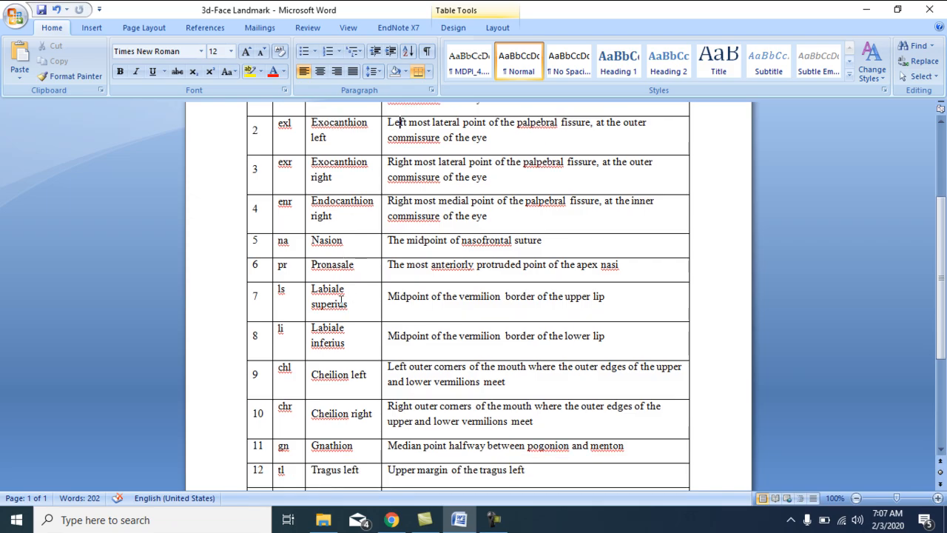
{"action": "scroll", "coordinate": [368, 296], "scroll_direction": "down", "scroll_amount": 2}
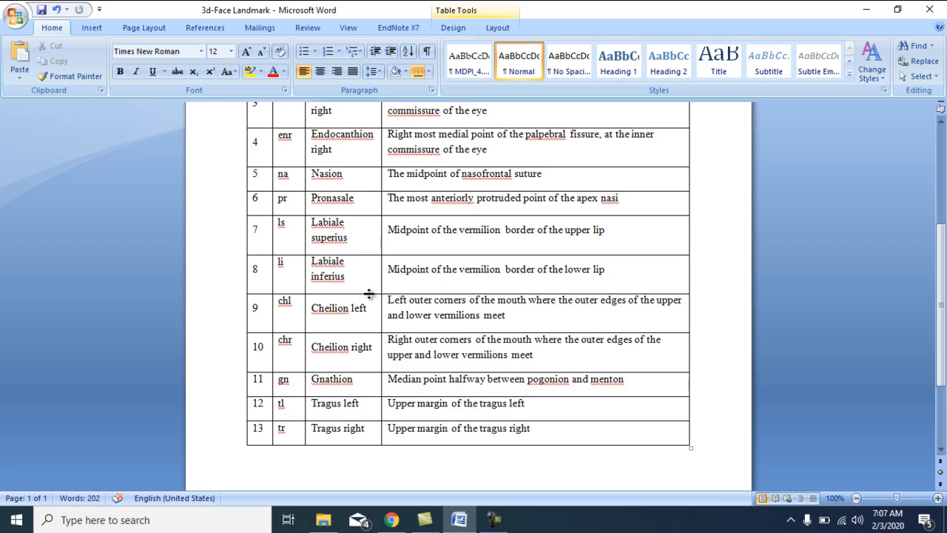
{"action": "scroll", "coordinate": [393, 342], "scroll_direction": "down", "scroll_amount": 1}
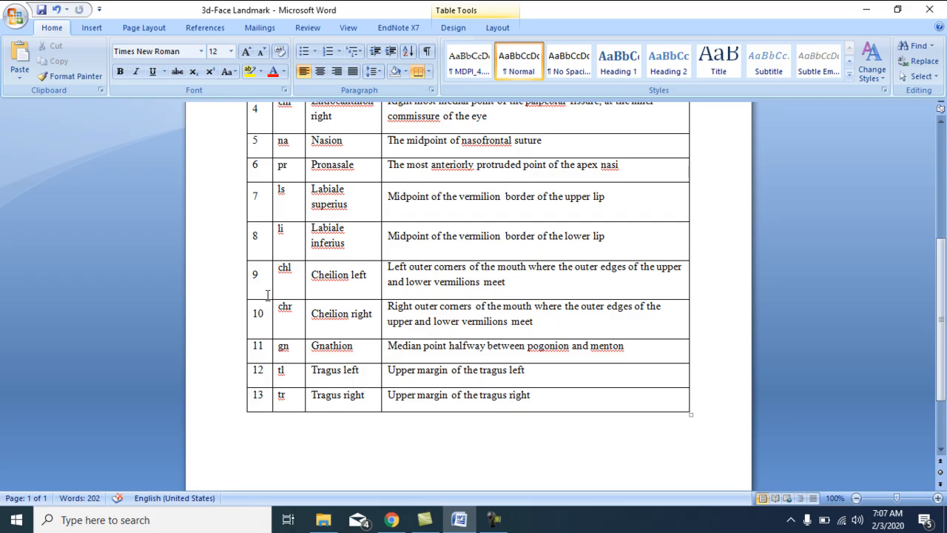
{"action": "scroll", "coordinate": [292, 320], "scroll_direction": "up", "scroll_amount": 5}
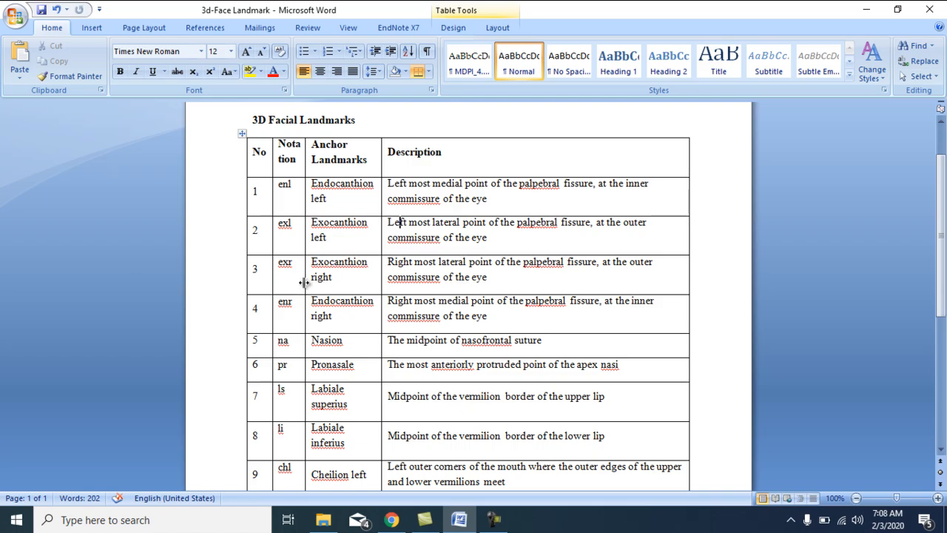
{"action": "scroll", "coordinate": [304, 282], "scroll_direction": "down", "scroll_amount": 5}
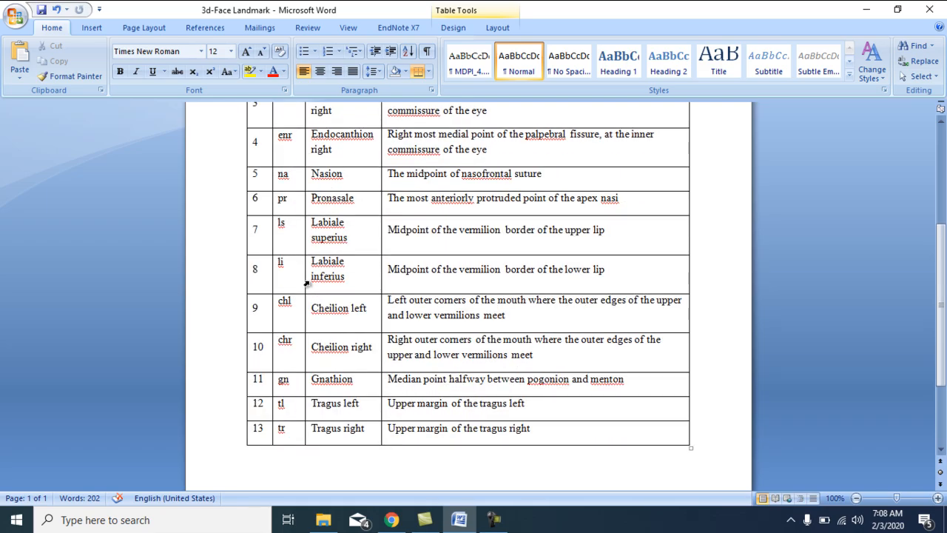
{"action": "left_click", "coordinate": [364, 283]}
{"action": "scroll", "coordinate": [362, 281], "scroll_direction": "up", "scroll_amount": 2}
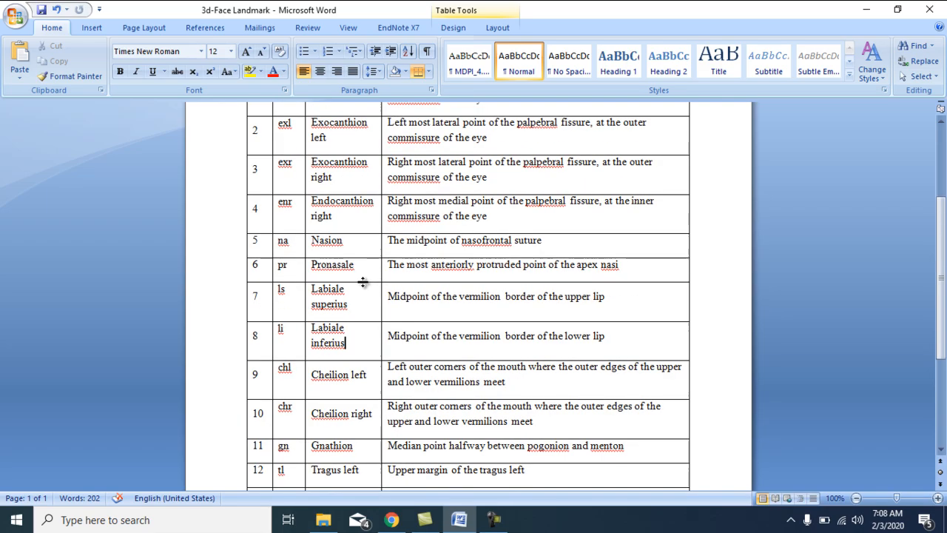
{"action": "scroll", "coordinate": [362, 282], "scroll_direction": "up", "scroll_amount": 5}
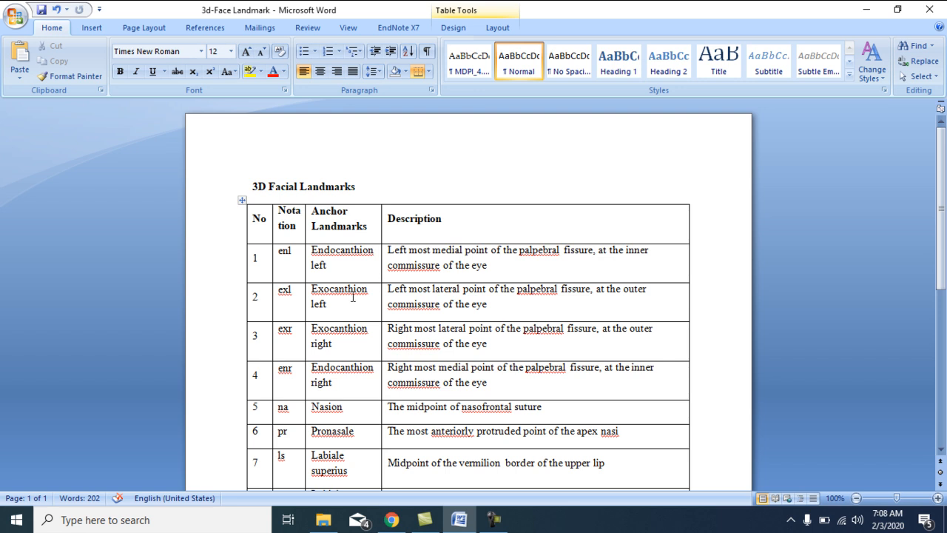
{"action": "scroll", "coordinate": [352, 298], "scroll_direction": "down", "scroll_amount": 2}
{"action": "scroll", "coordinate": [353, 293], "scroll_direction": "down", "scroll_amount": 3}
{"action": "scroll", "coordinate": [353, 290], "scroll_direction": "down", "scroll_amount": 3}
{"action": "scroll", "coordinate": [354, 289], "scroll_direction": "up", "scroll_amount": 8}
{"action": "scroll", "coordinate": [363, 272], "scroll_direction": "down", "scroll_amount": 5}
{"action": "scroll", "coordinate": [364, 274], "scroll_direction": "down", "scroll_amount": 2}
{"action": "scroll", "coordinate": [364, 272], "scroll_direction": "up", "scroll_amount": 9}
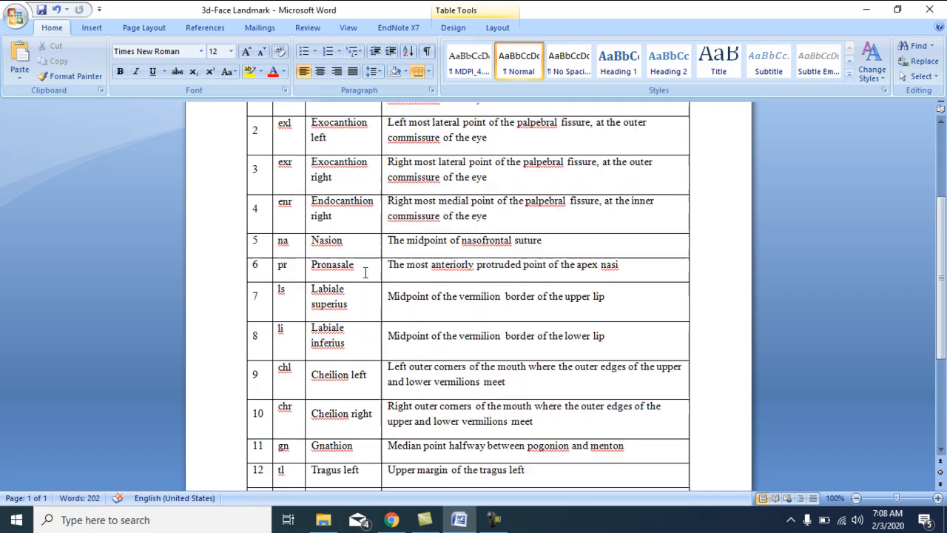
- Leave the Word document, launch Viewbox 4 from the desktop and open its program options
{"action": "left_click", "coordinate": [866, 10]}
{"action": "double_click", "coordinate": [129, 25]}
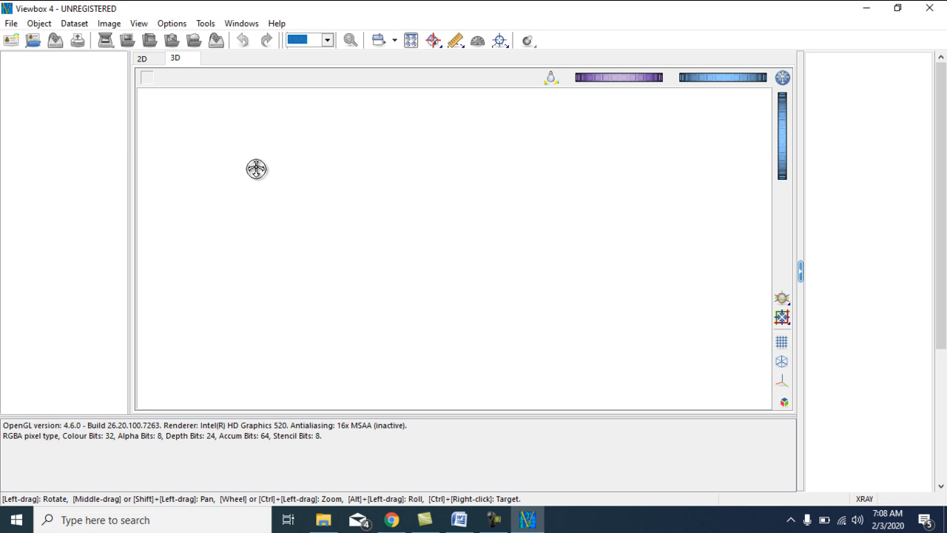
{"action": "left_click", "coordinate": [171, 23]}
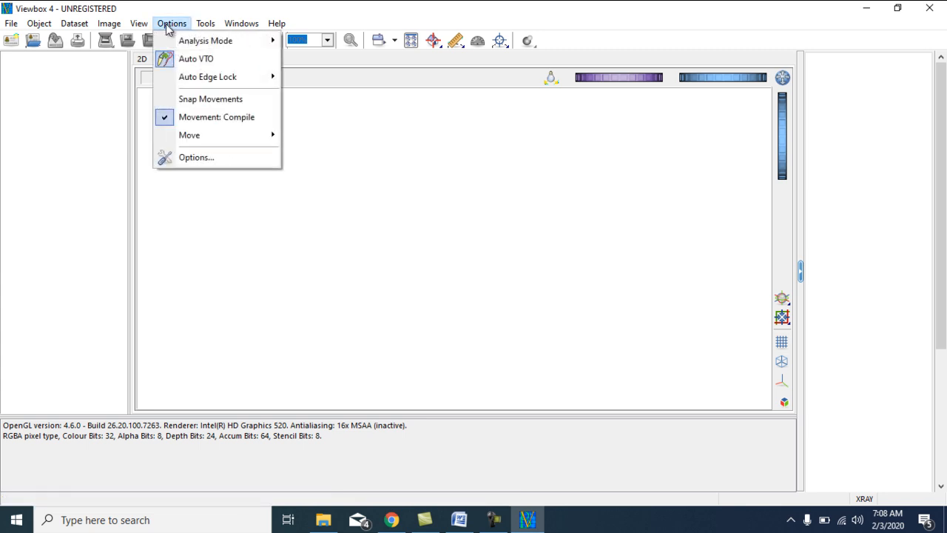
{"action": "left_click", "coordinate": [196, 158]}
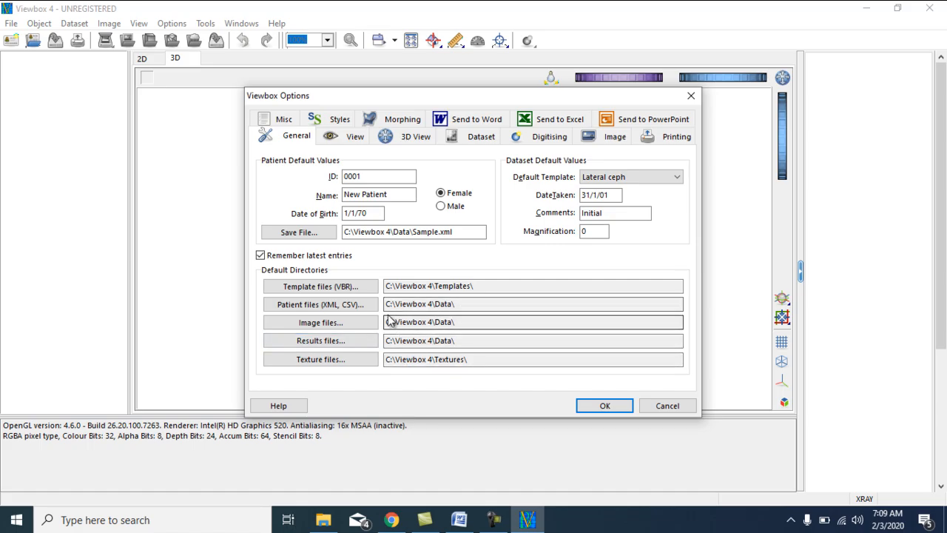
- Examine the default directories and the View and 3D View settings, and close the options without saving
{"action": "left_click", "coordinate": [464, 304]}
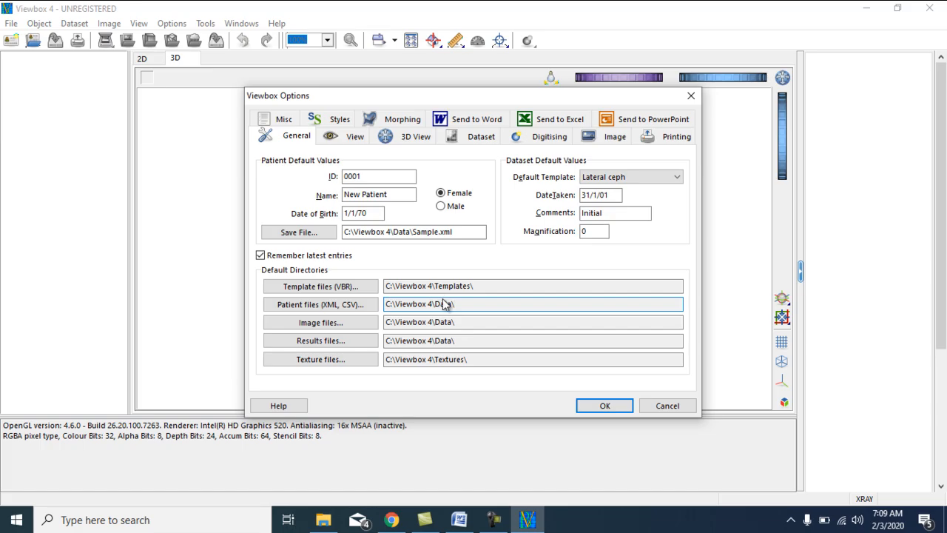
{"action": "left_click", "coordinate": [489, 286]}
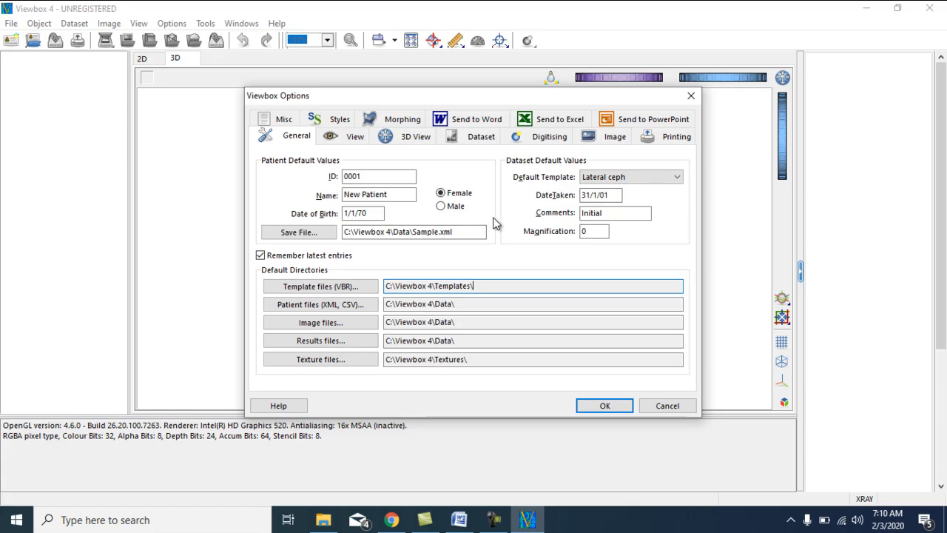
{"action": "left_click", "coordinate": [300, 141]}
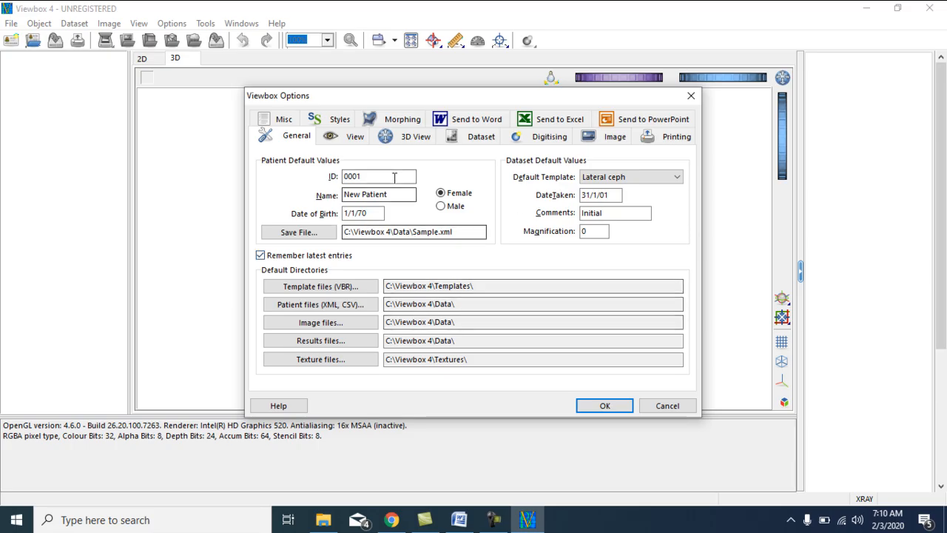
{"action": "left_click", "coordinate": [354, 138]}
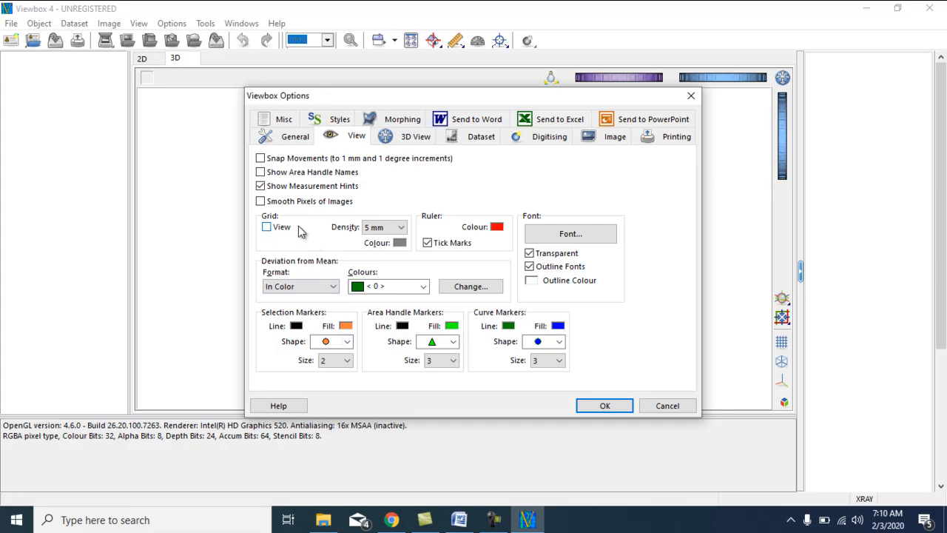
{"action": "left_click", "coordinate": [411, 142]}
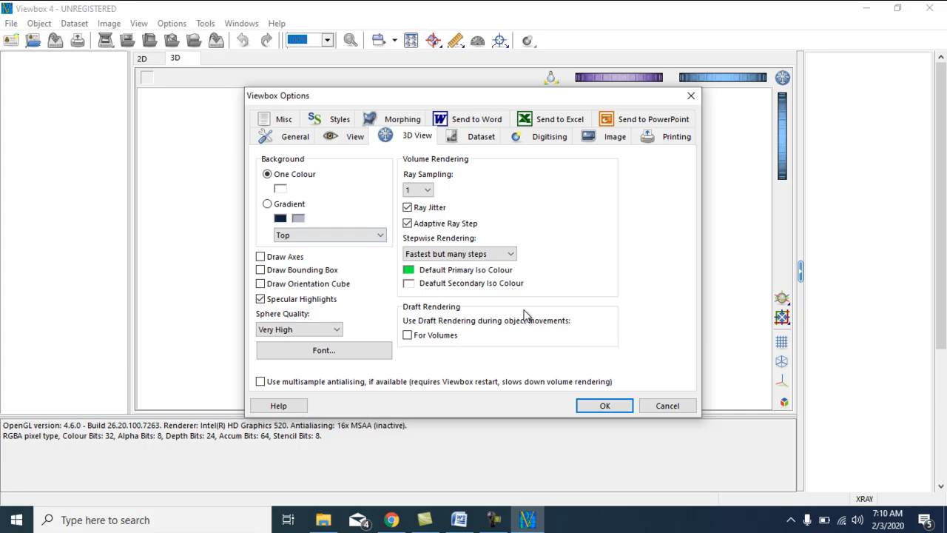
{"action": "left_click", "coordinate": [689, 411]}
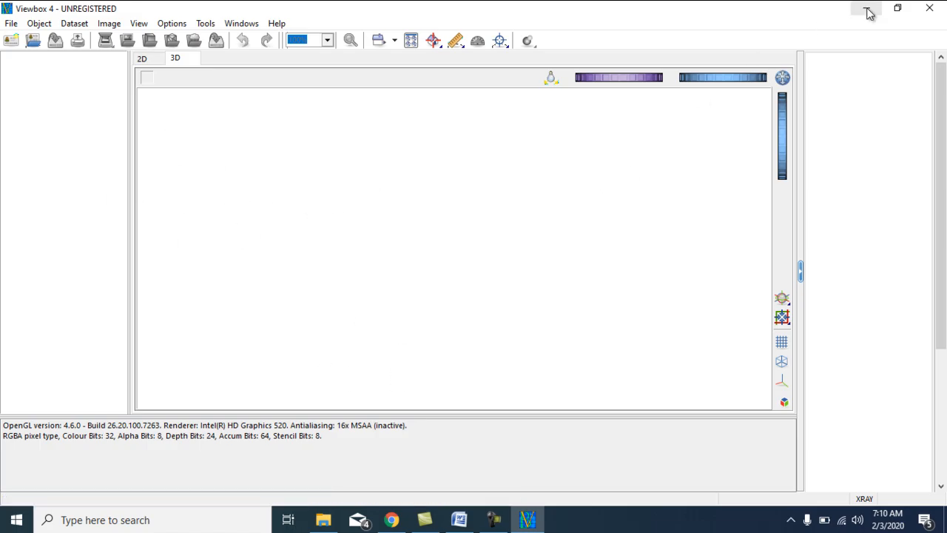
- Switch to File Explorer and delete the af18-3d file from the C:\Viewbox 4\Data folder
{"action": "left_click", "coordinate": [323, 520]}
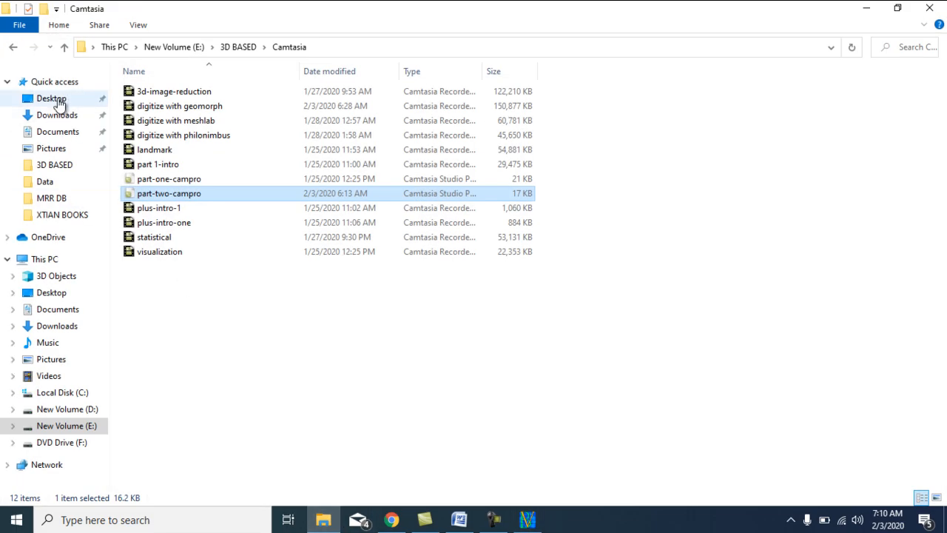
{"action": "left_click", "coordinate": [66, 392]}
{"action": "double_click", "coordinate": [145, 266]}
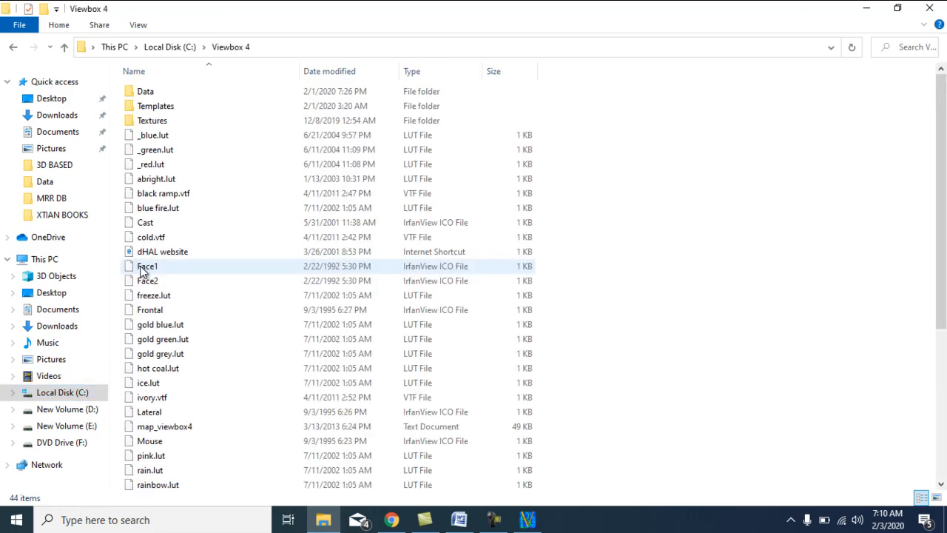
{"action": "double_click", "coordinate": [146, 91]}
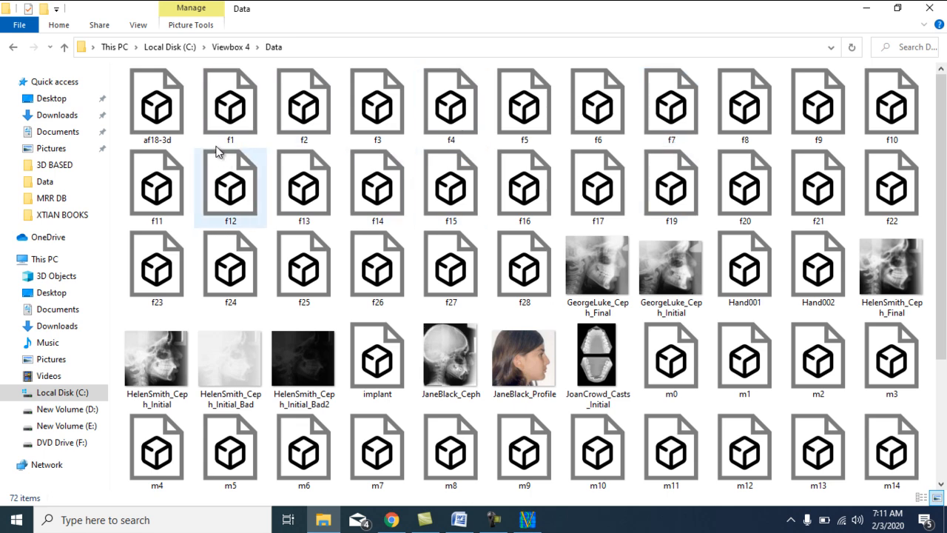
{"action": "left_click", "coordinate": [161, 127]}
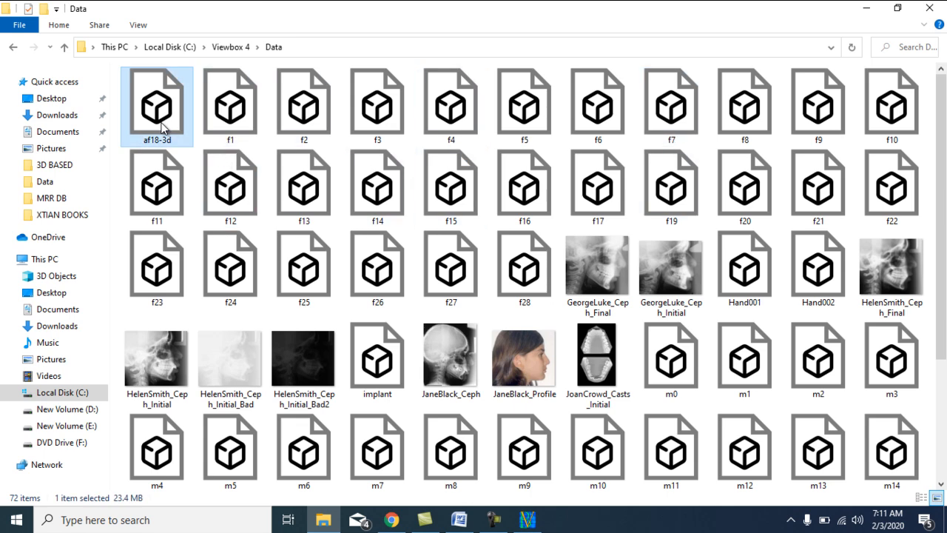
{"action": "key", "text": "Delete"}
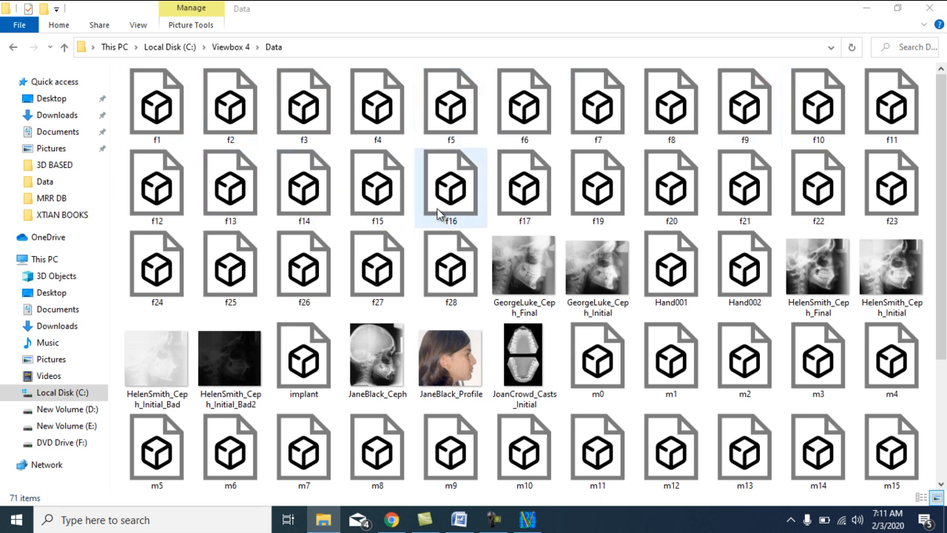
- Look through the f and m series 3D object files in the Data folder and return to Viewbox 4
{"action": "scroll", "coordinate": [436, 214], "scroll_direction": "down", "scroll_amount": 3}
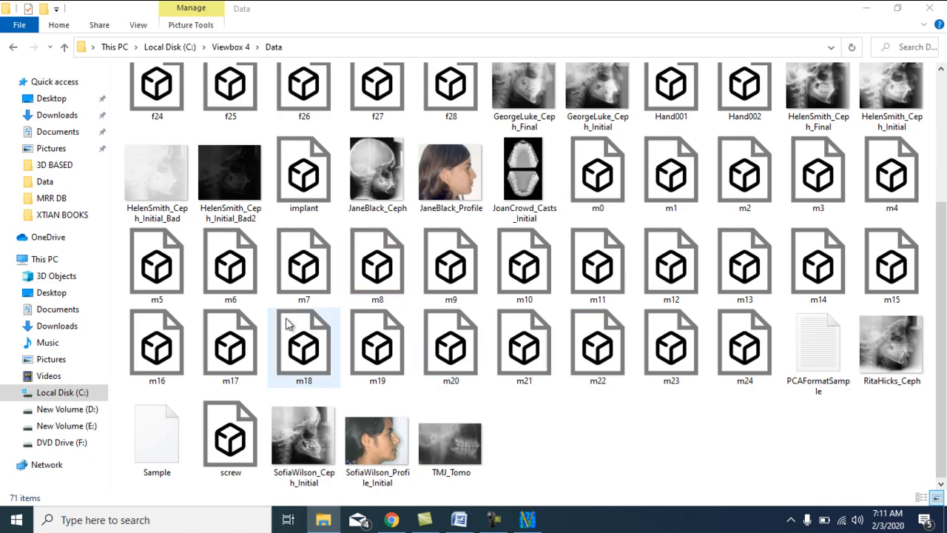
{"action": "scroll", "coordinate": [672, 298], "scroll_direction": "up", "scroll_amount": 3}
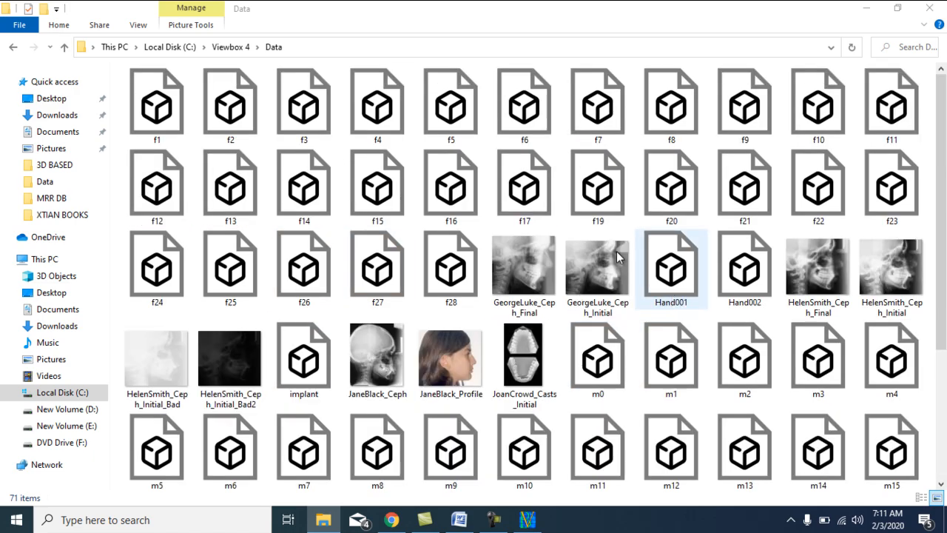
{"action": "left_click", "coordinate": [380, 131]}
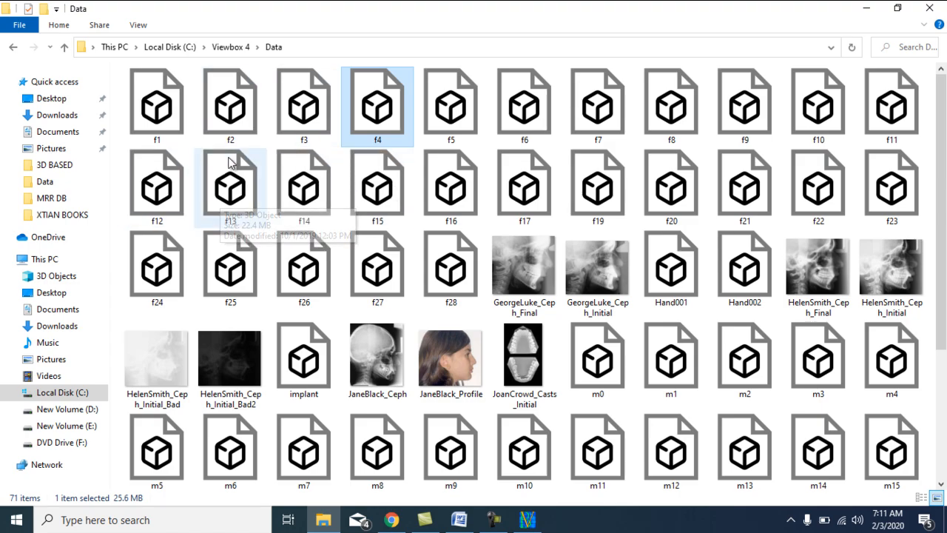
{"action": "left_click", "coordinate": [867, 11]}
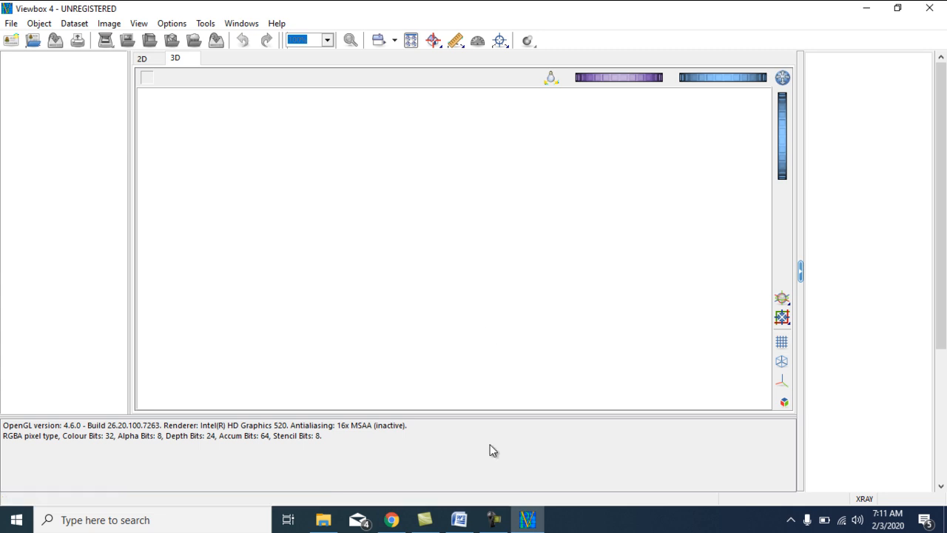
- Review the notations and descriptions in the Word landmark table again and return to Viewbox 4
{"action": "left_click", "coordinate": [460, 520]}
{"action": "scroll", "coordinate": [434, 366], "scroll_direction": "down", "scroll_amount": 6}
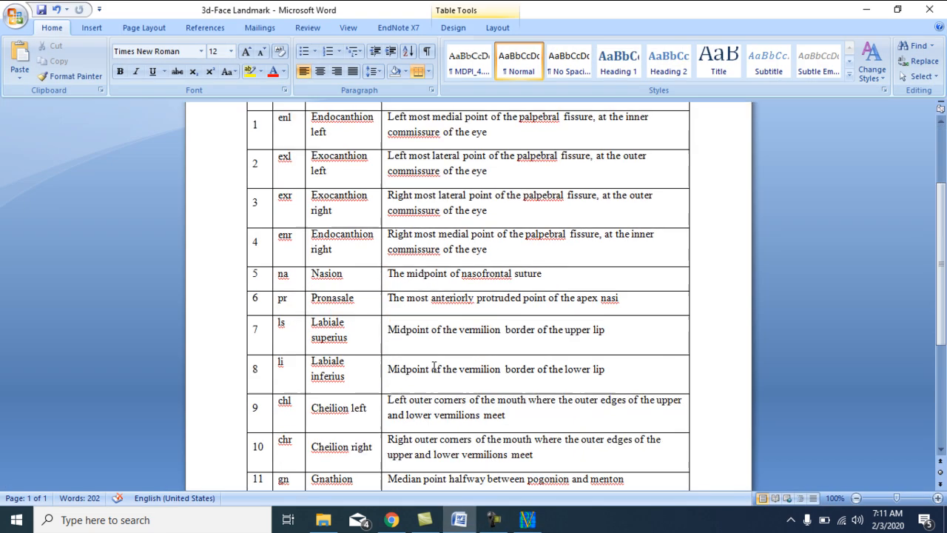
{"action": "scroll", "coordinate": [434, 366], "scroll_direction": "up", "scroll_amount": 5}
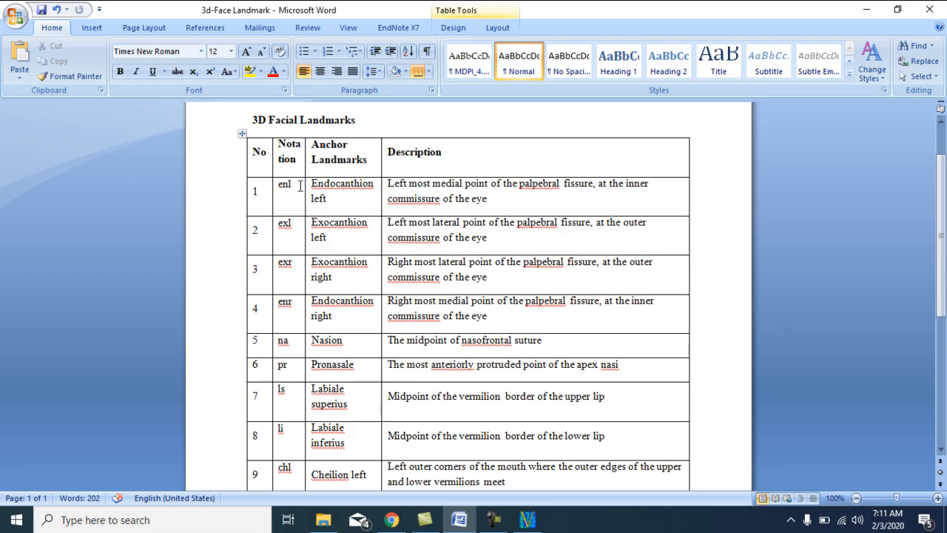
{"action": "scroll", "coordinate": [301, 313], "scroll_direction": "up", "scroll_amount": 2}
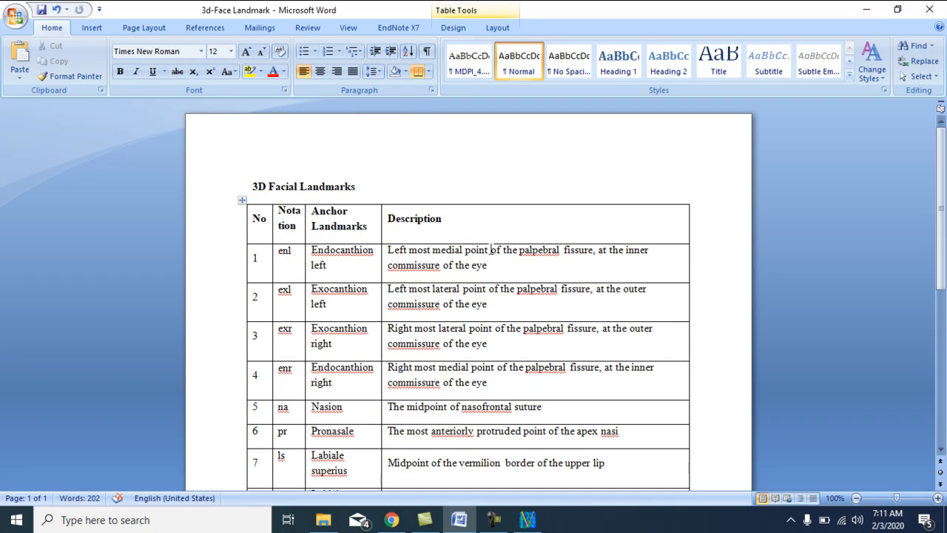
{"action": "left_click", "coordinate": [864, 13]}
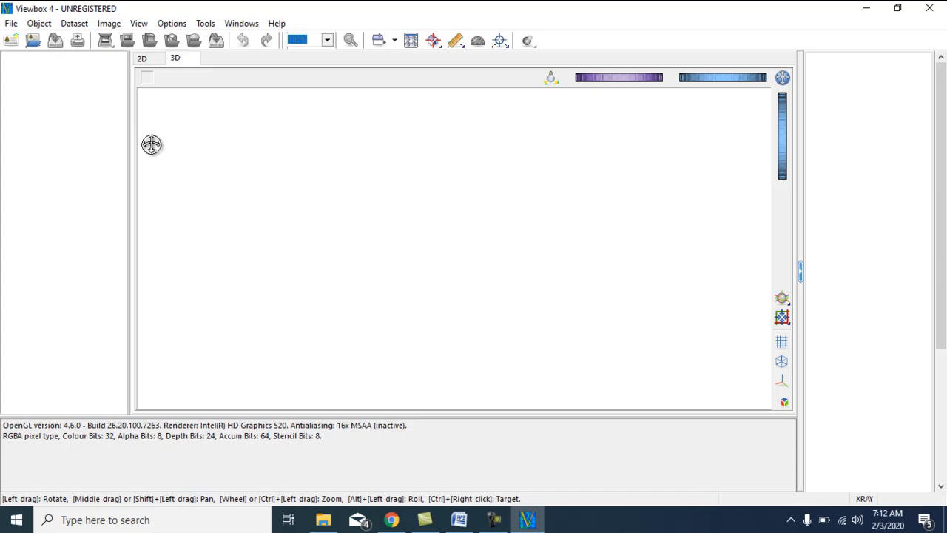
- Create a new dataset template file named 3DFaces in the Viewbox 4 Templates folder
{"action": "left_click", "coordinate": [177, 61]}
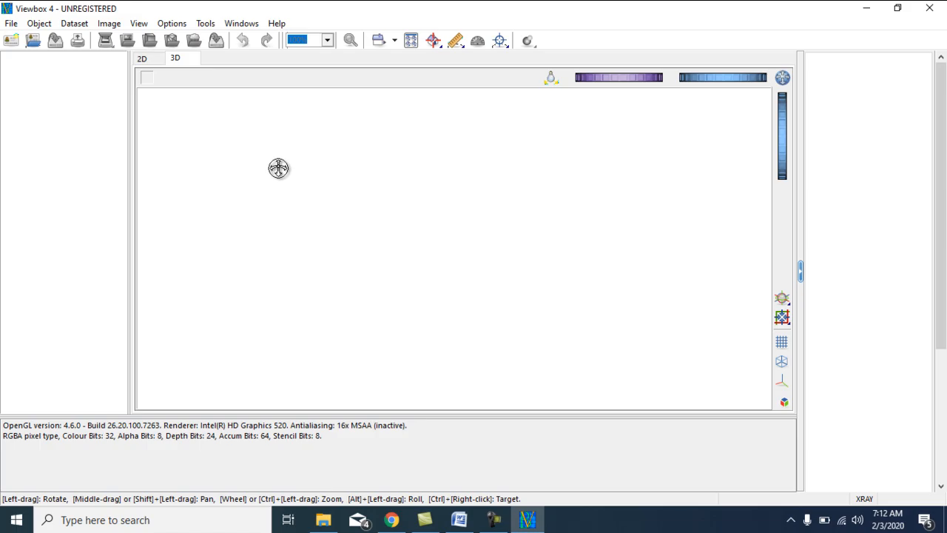
{"action": "left_click", "coordinate": [205, 24]}
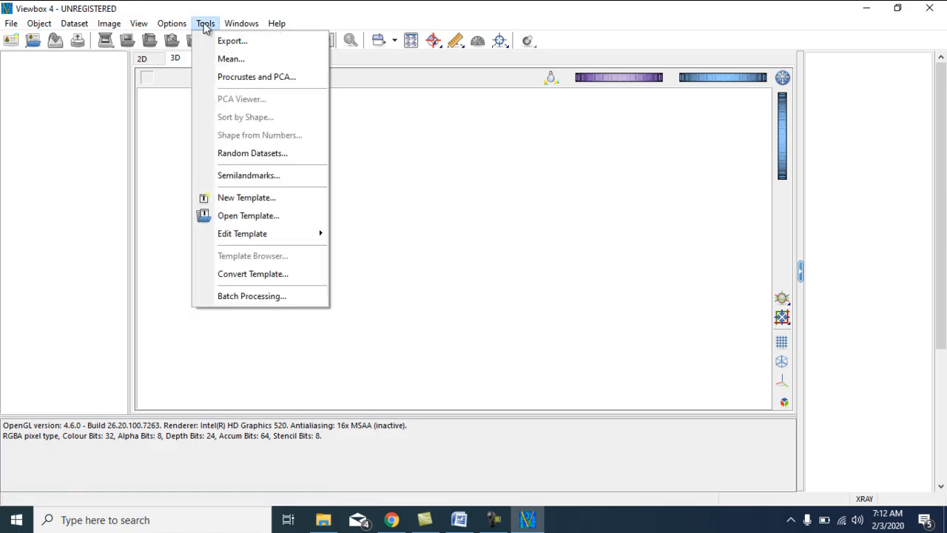
{"action": "left_click", "coordinate": [247, 199]}
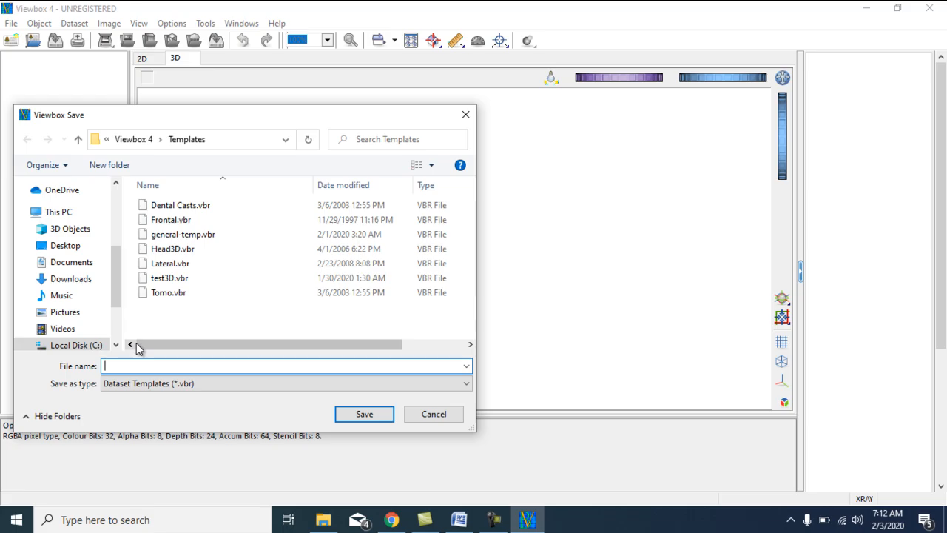
{"action": "type", "text": "3d"}
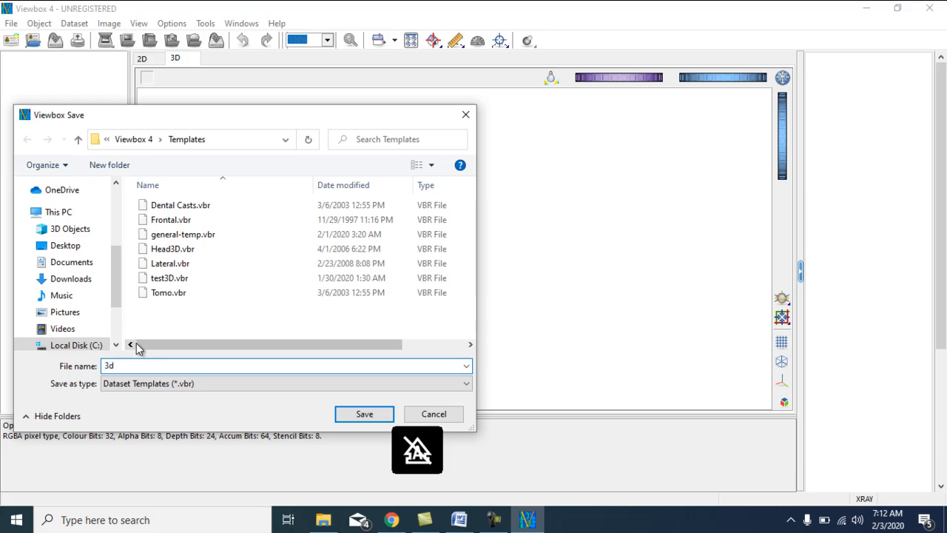
{"action": "key", "text": "BackSpace"}
{"action": "left_click", "coordinate": [371, 415]}
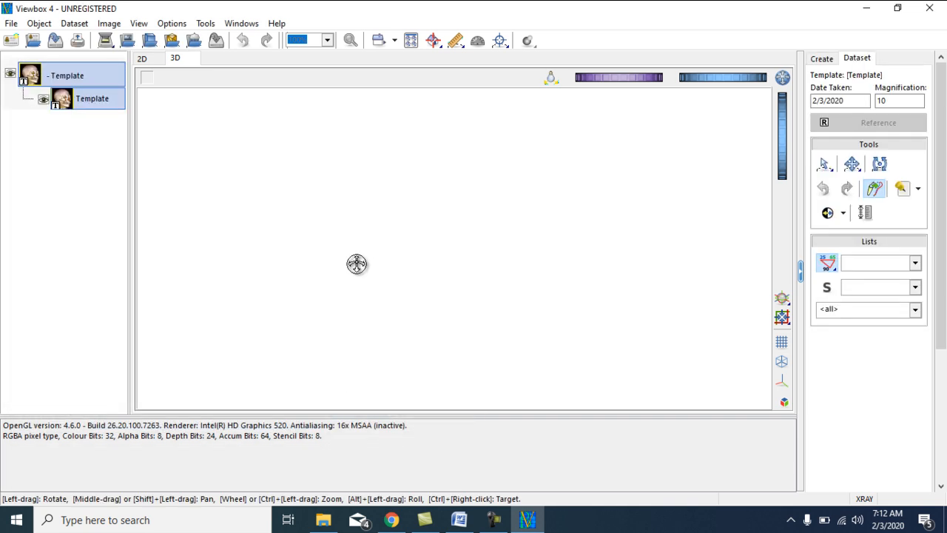
- Check the template's patient properties and close them without changing anything
{"action": "right_click", "coordinate": [80, 79]}
{"action": "left_click", "coordinate": [116, 111]}
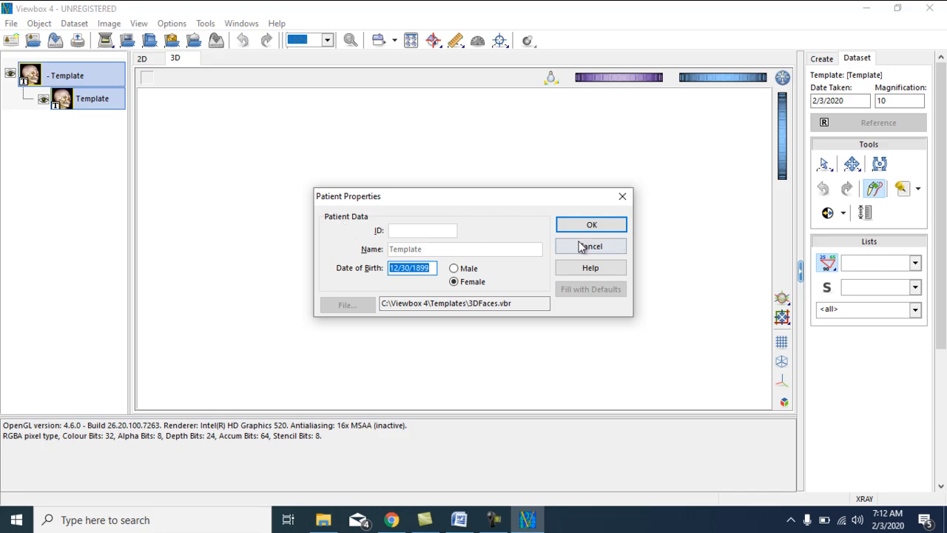
{"action": "left_click", "coordinate": [621, 198]}
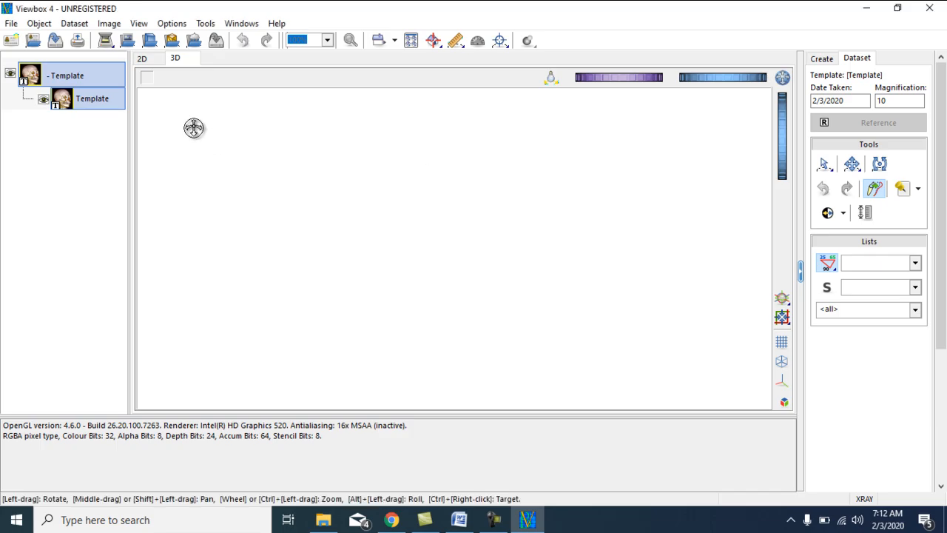
{"action": "right_click", "coordinate": [74, 83]}
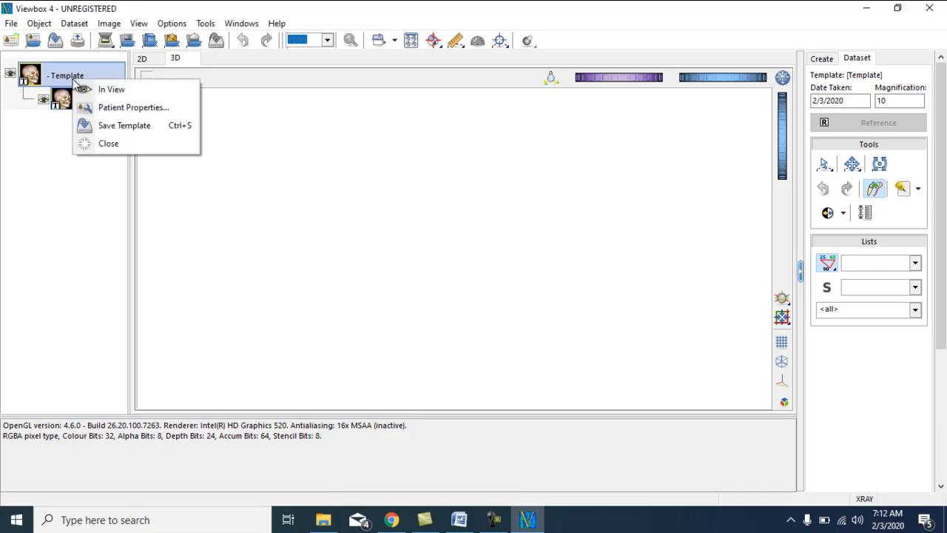
{"action": "left_click", "coordinate": [103, 107]}
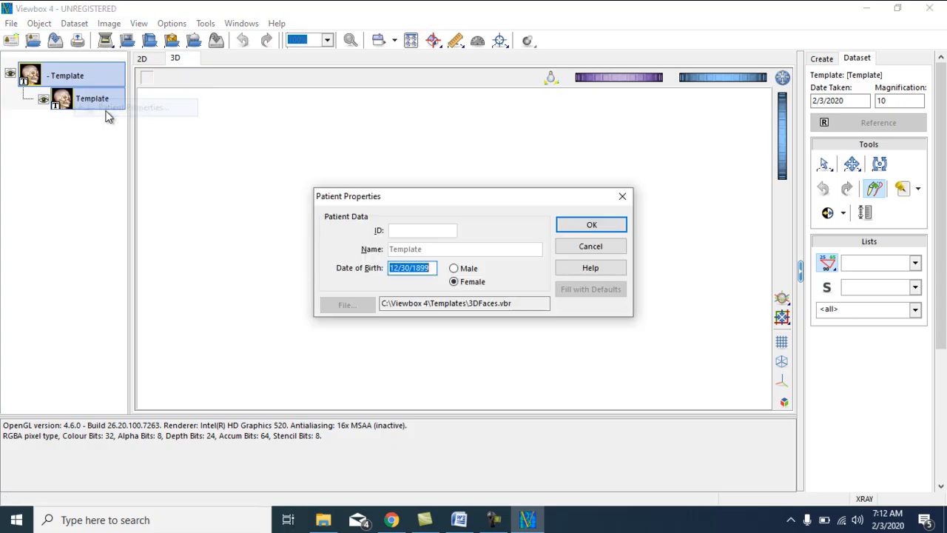
{"action": "left_click", "coordinate": [622, 196]}
- Rename the template object to 3DFaces in its object properties
{"action": "right_click", "coordinate": [100, 110]}
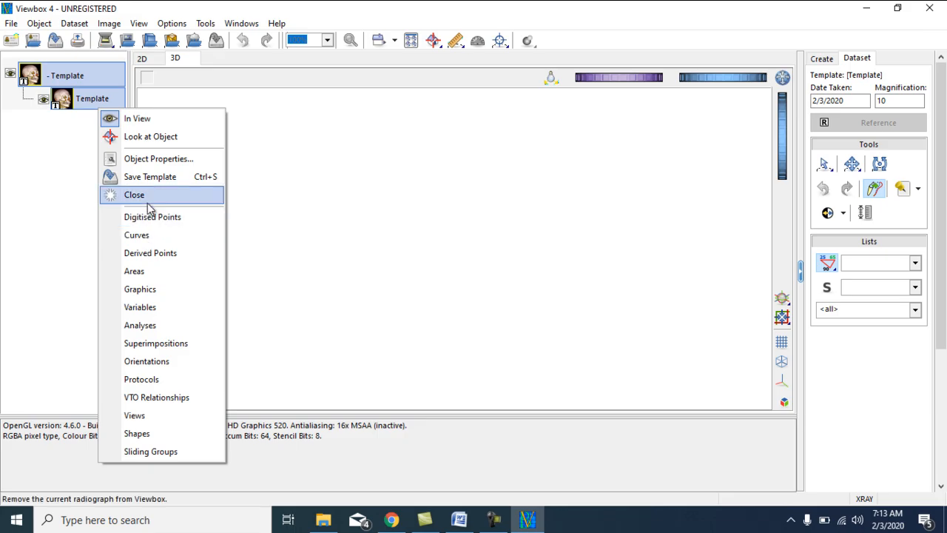
{"action": "left_click", "coordinate": [151, 160]}
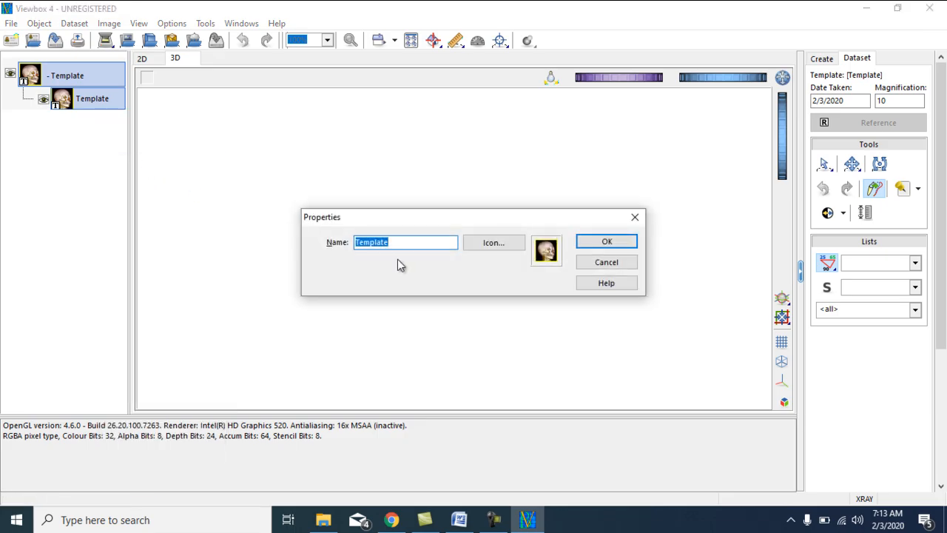
{"action": "type", "text": "3DFaces"}
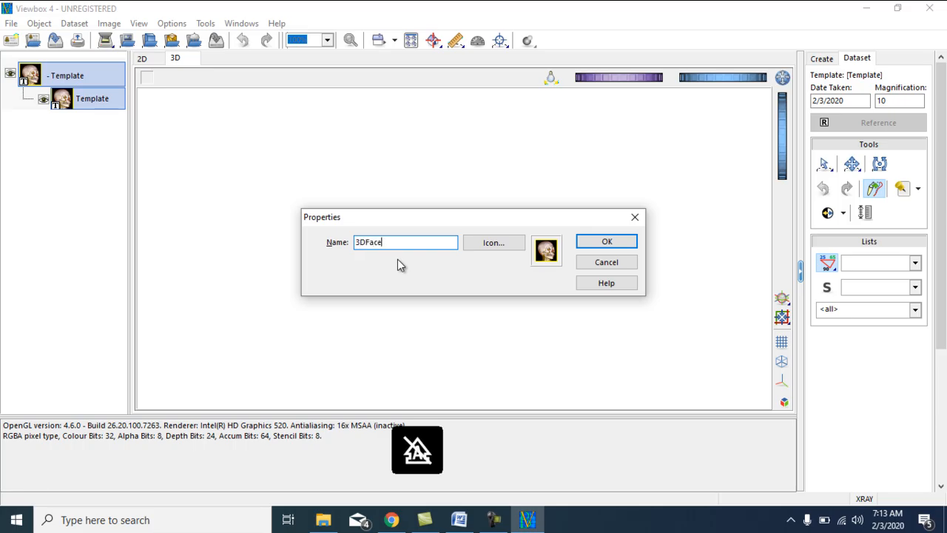
{"action": "left_click", "coordinate": [621, 242]}
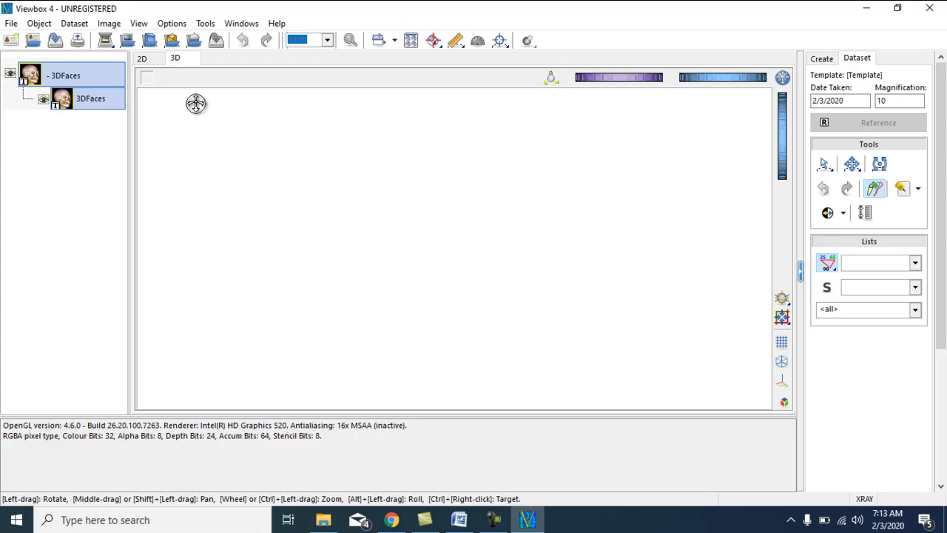
- Load the f2 mesh from the Viewbox 4 Data folder alongside the 3DFaces template
{"action": "left_click", "coordinate": [171, 42]}
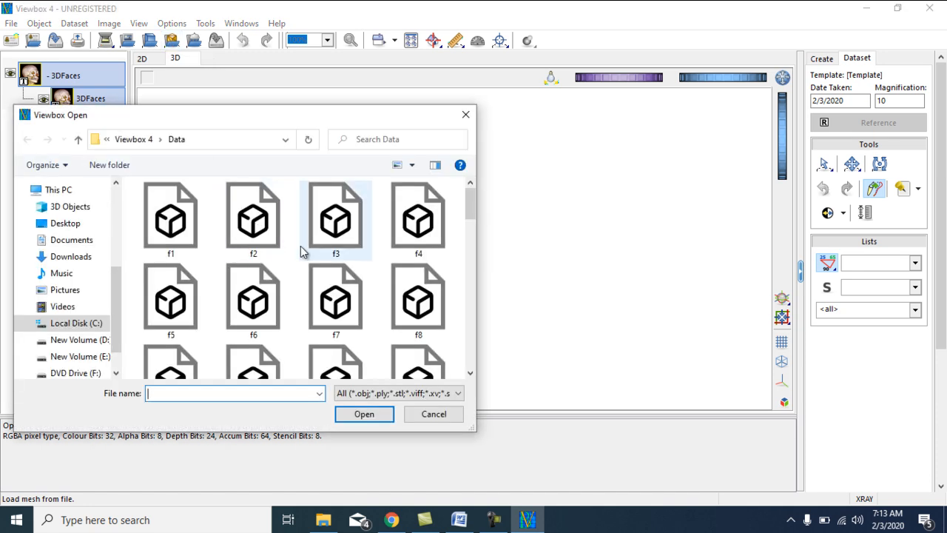
{"action": "left_click", "coordinate": [259, 234]}
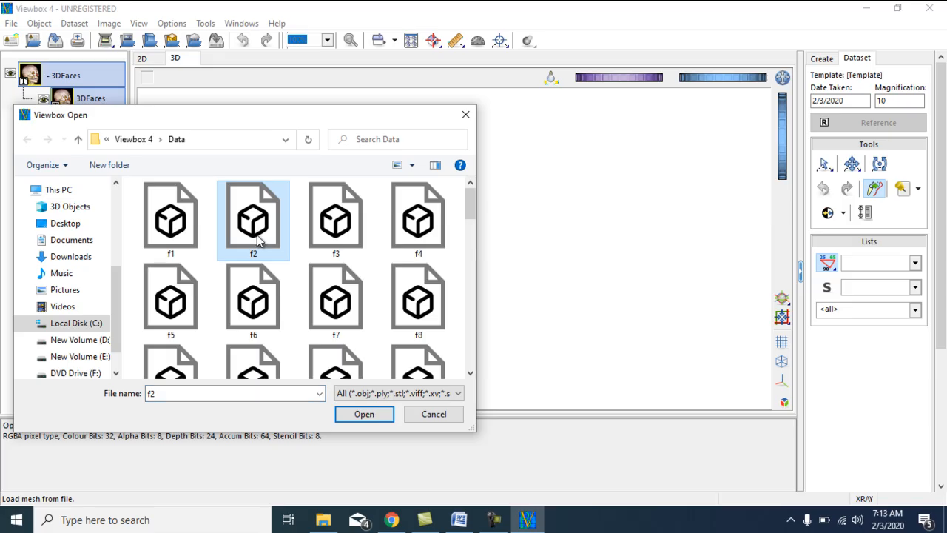
{"action": "left_click", "coordinate": [369, 416]}
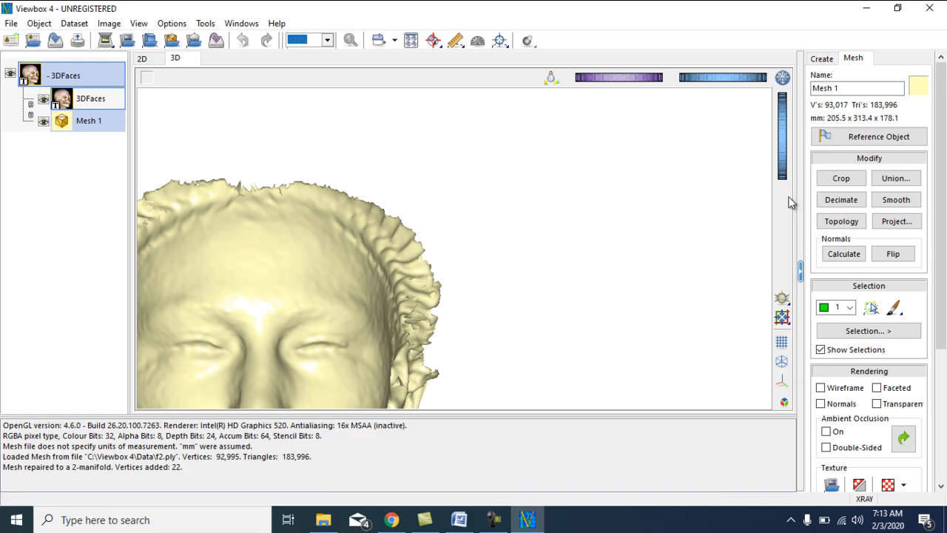
- Try zooming on the face mesh, lock 3D rotation while panning to centre the whole head, and unlock rotation again
{"action": "scroll", "coordinate": [479, 198], "scroll_direction": "up", "scroll_amount": 2}
{"action": "scroll", "coordinate": [479, 198], "scroll_direction": "up", "scroll_amount": 1}
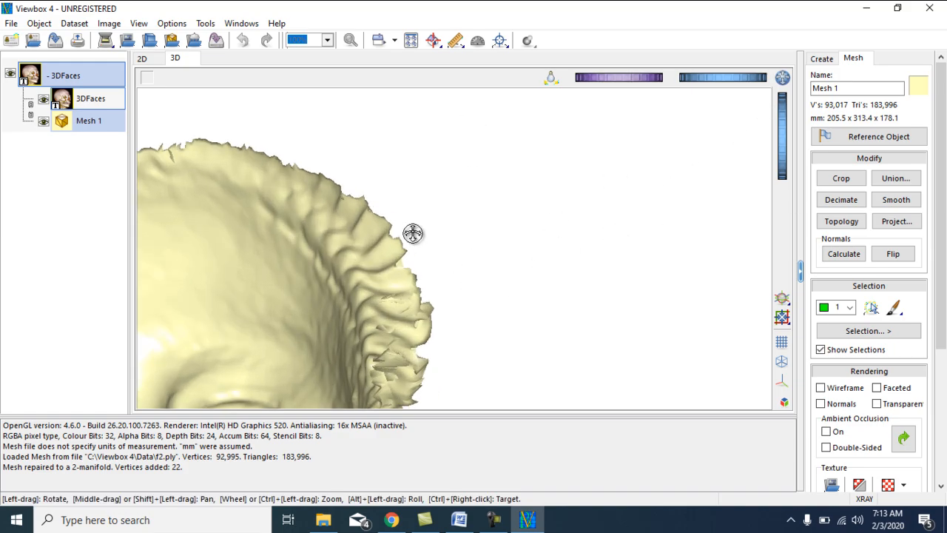
{"action": "scroll", "coordinate": [413, 230], "scroll_direction": "down", "scroll_amount": 2}
{"action": "scroll", "coordinate": [413, 229], "scroll_direction": "up", "scroll_amount": 2}
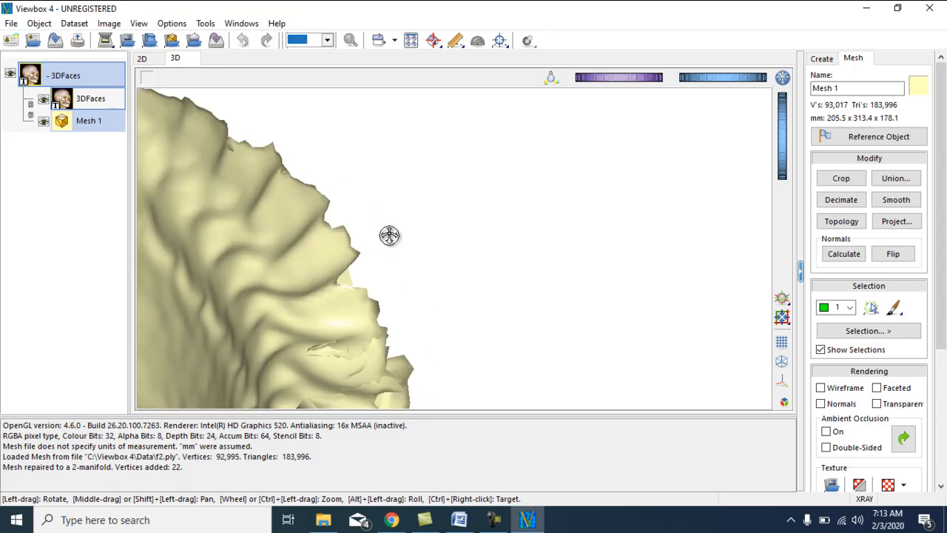
{"action": "scroll", "coordinate": [389, 235], "scroll_direction": "down", "scroll_amount": 3}
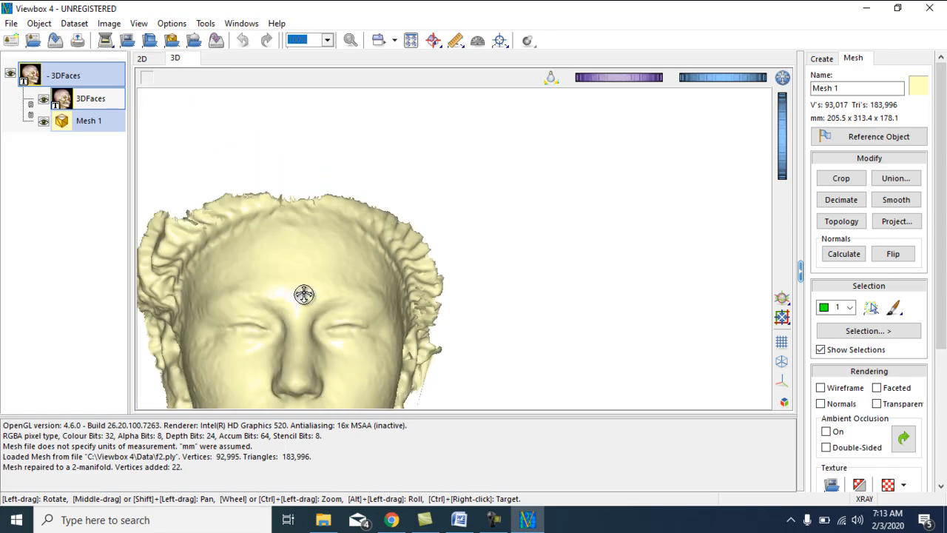
{"action": "left_click", "coordinate": [785, 80]}
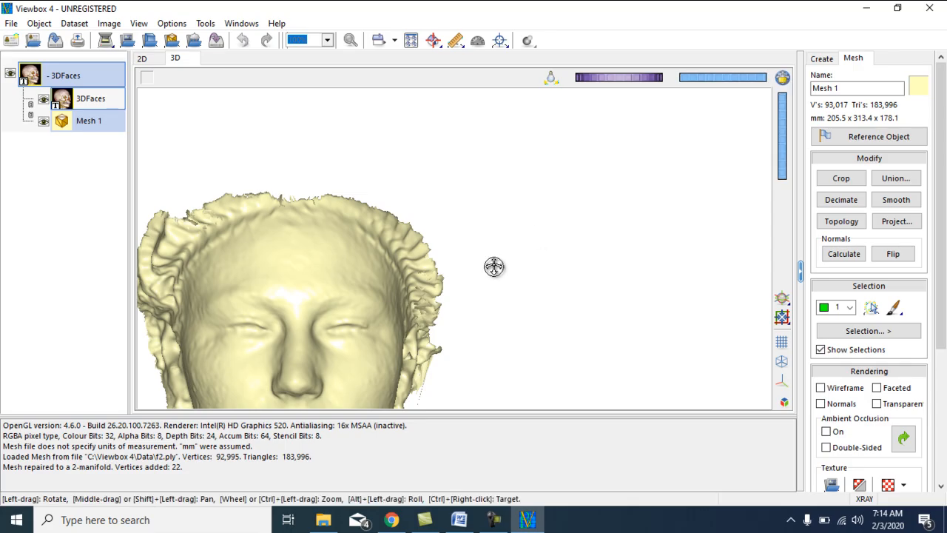
{"action": "middle_click_drag", "start_coordinate": [334, 311], "coordinate": [448, 203]}
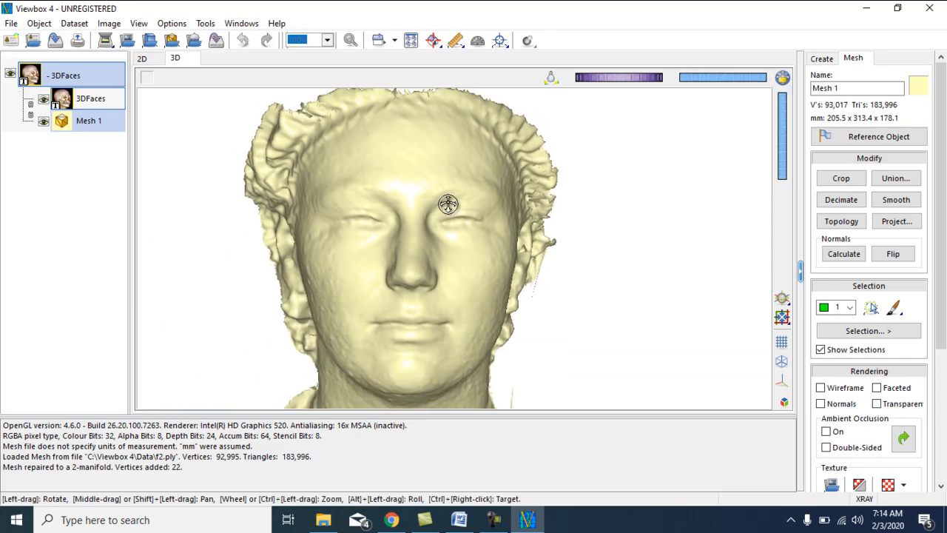
{"action": "scroll", "coordinate": [673, 184], "scroll_direction": "up", "scroll_amount": 2}
{"action": "scroll", "coordinate": [671, 184], "scroll_direction": "down", "scroll_amount": 4}
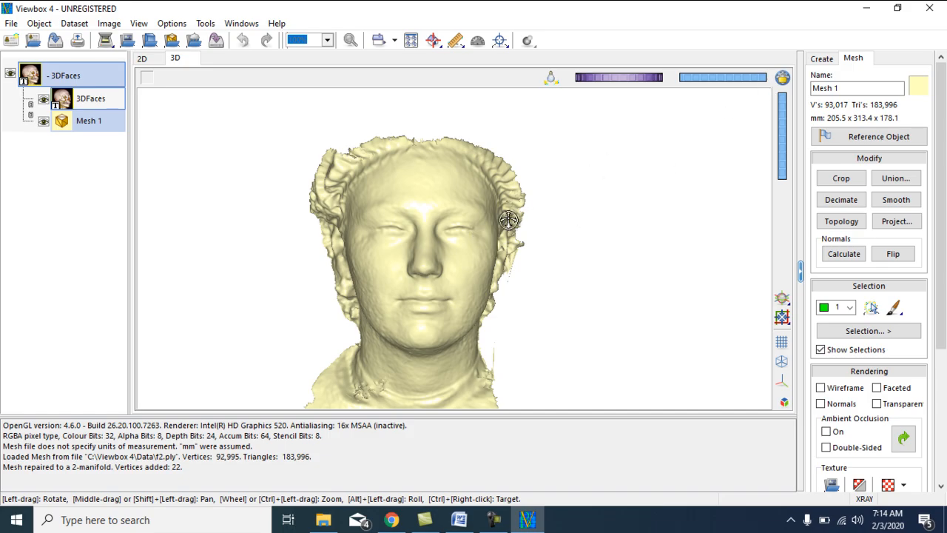
{"action": "left_click_drag", "start_coordinate": [434, 249], "coordinate": [435, 212]}
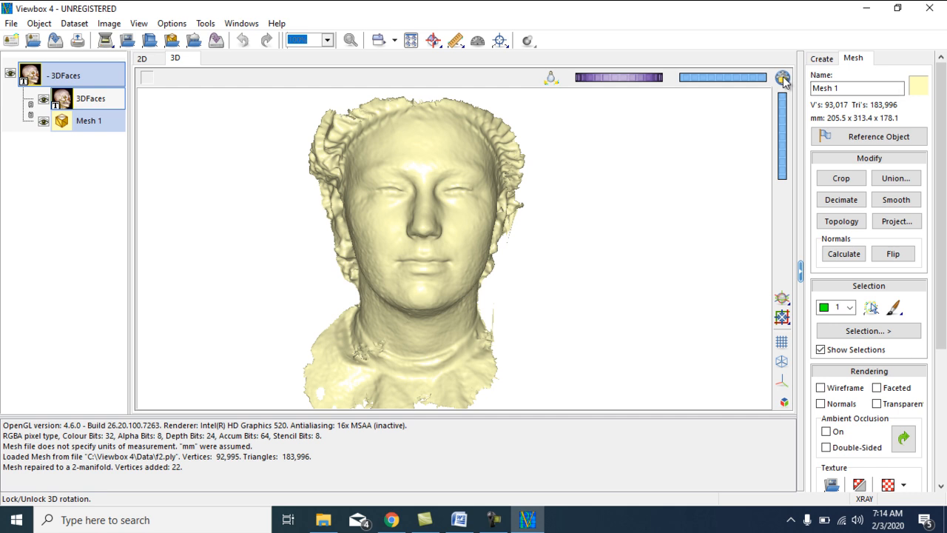
{"action": "left_click_drag", "start_coordinate": [448, 220], "coordinate": [449, 219]}
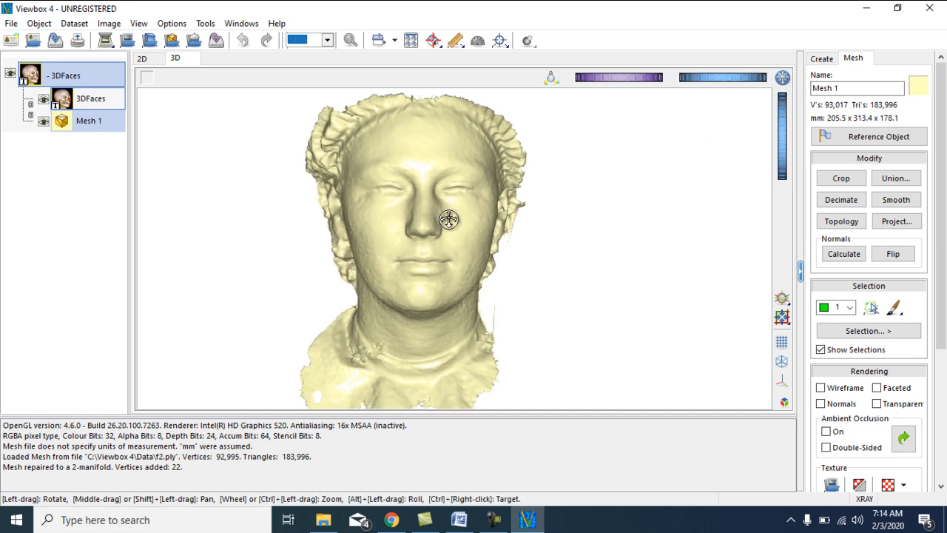
- Examine the face mesh from the front and both sides, then return to a frontal view
{"action": "scroll", "coordinate": [448, 219], "scroll_direction": "up", "scroll_amount": 2}
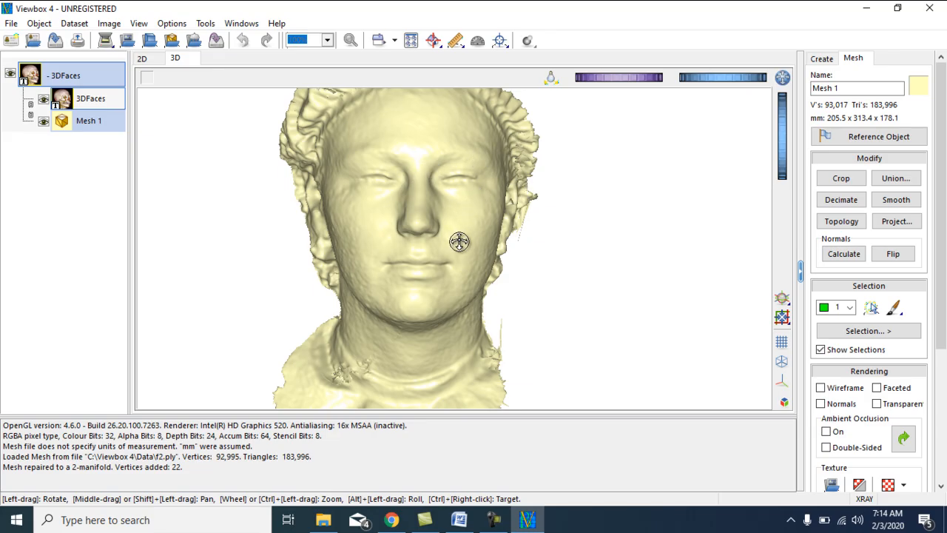
{"action": "left_click_drag", "start_coordinate": [463, 255], "coordinate": [429, 263]}
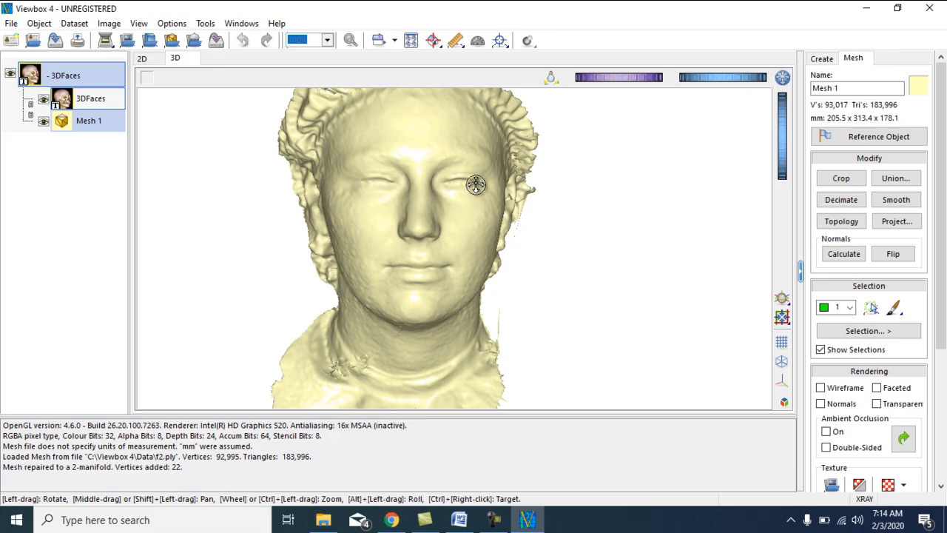
{"action": "left_click_drag", "start_coordinate": [408, 262], "coordinate": [483, 257]}
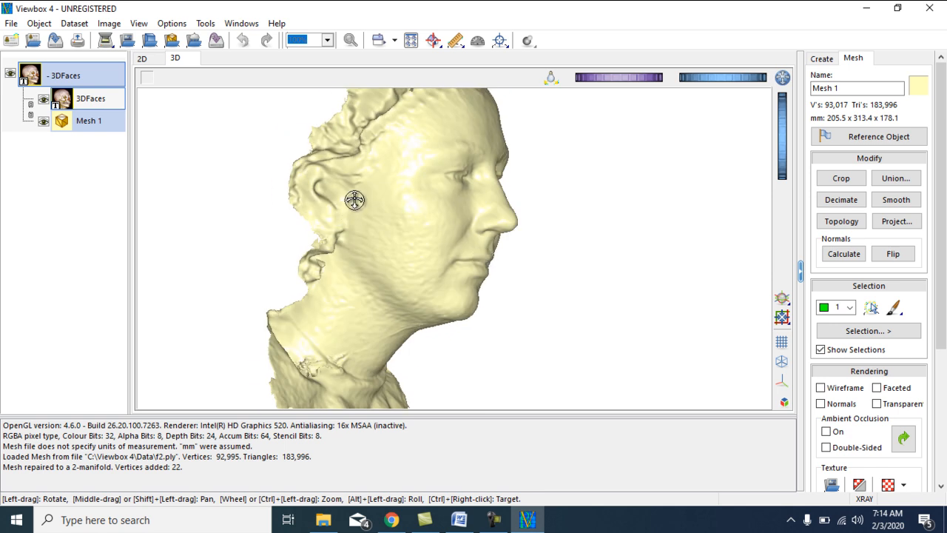
{"action": "left_click_drag", "start_coordinate": [505, 235], "coordinate": [382, 237]}
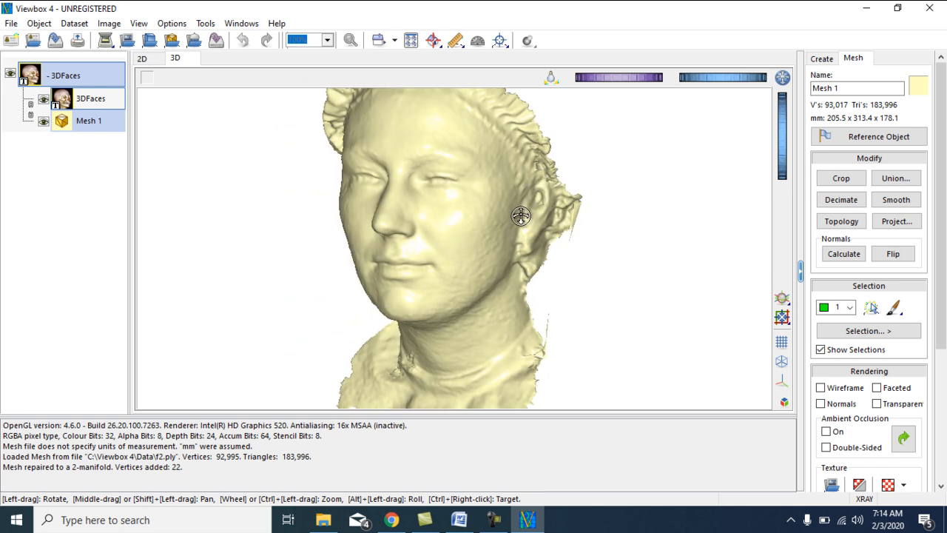
{"action": "left_click_drag", "start_coordinate": [452, 235], "coordinate": [514, 226]}
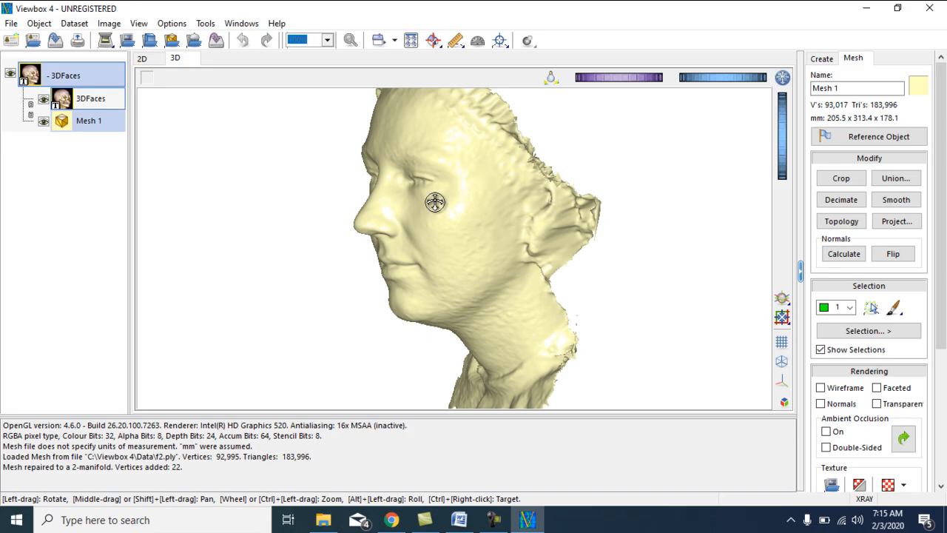
{"action": "left_click_drag", "start_coordinate": [433, 229], "coordinate": [511, 244]}
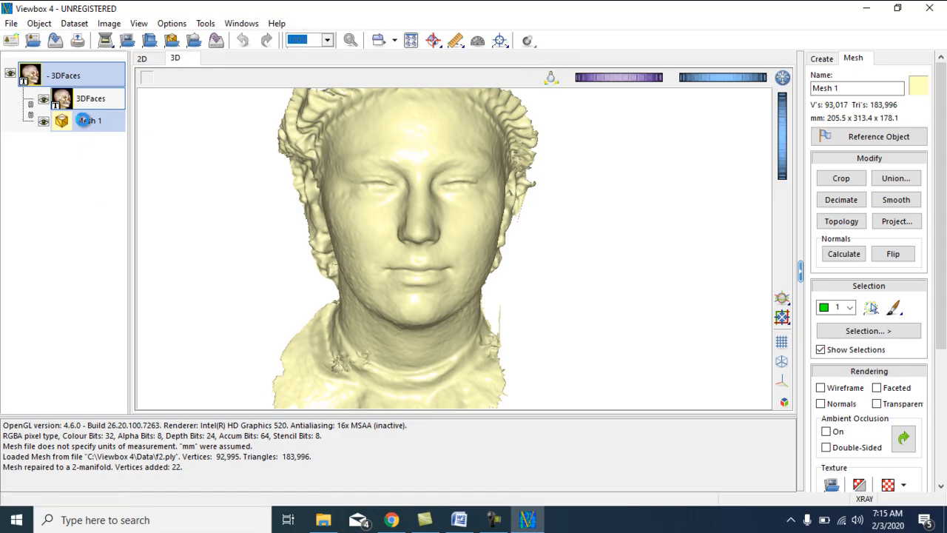
{"action": "right_click", "coordinate": [85, 120]}
{"action": "right_click", "coordinate": [82, 109]}
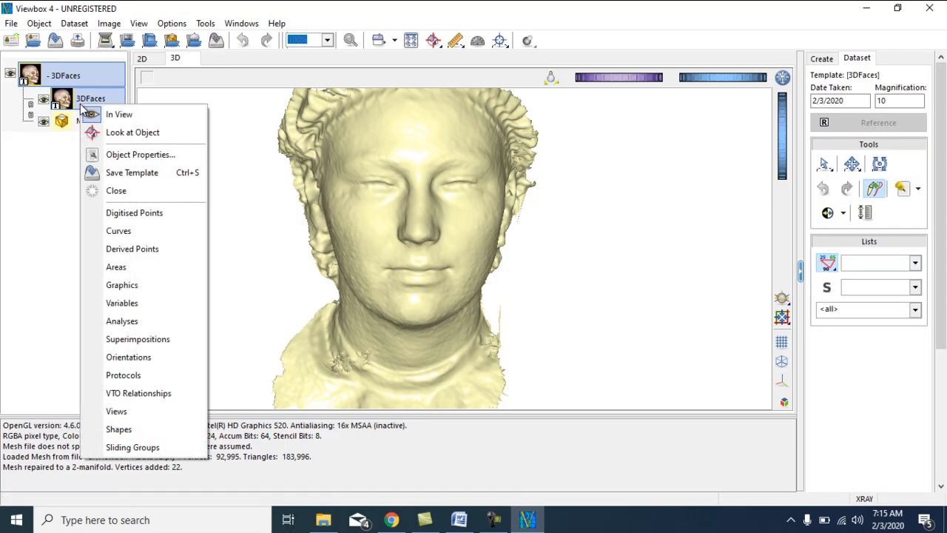
{"action": "left_click", "coordinate": [37, 222]}
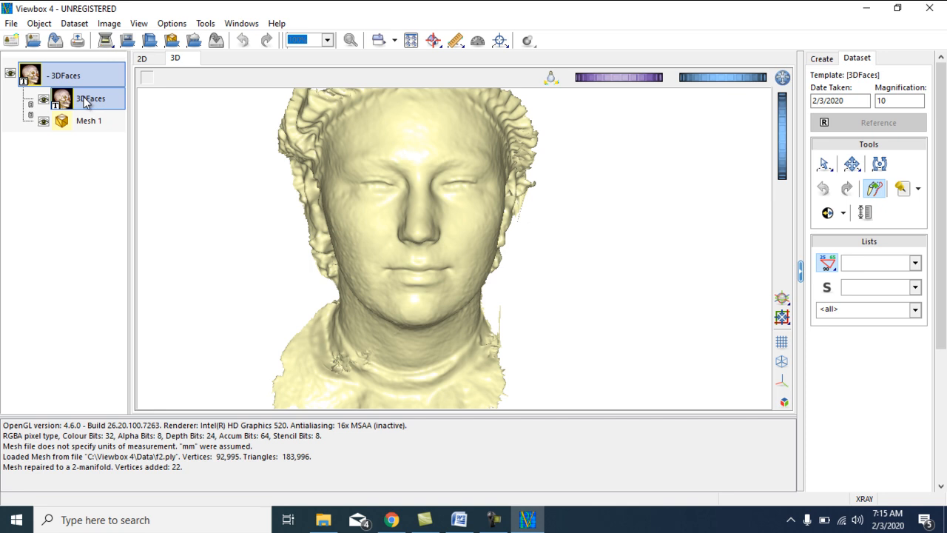
- Open the Digitised Points definitions of the 3DFaces template and move the dialog clear of the face
{"action": "right_click", "coordinate": [84, 98]}
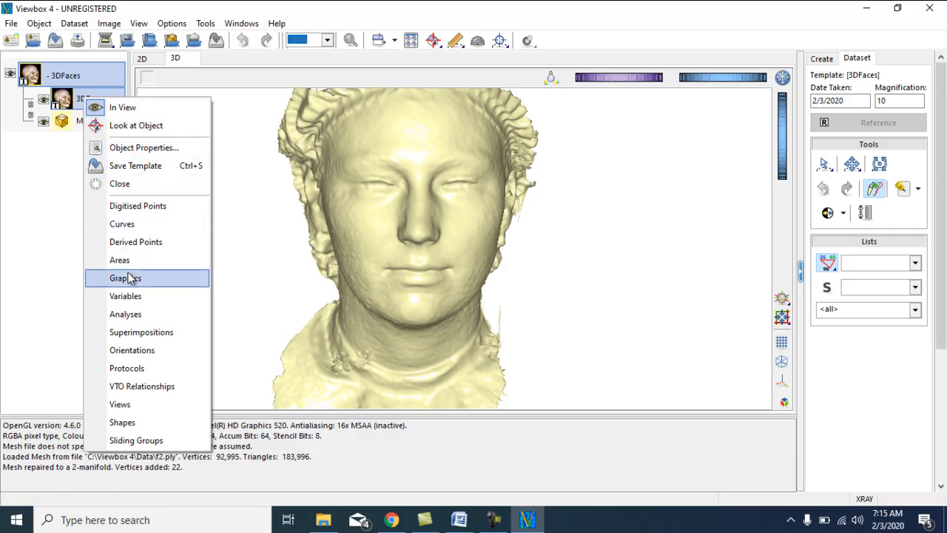
{"action": "left_click", "coordinate": [130, 206]}
{"action": "left_click_drag", "start_coordinate": [473, 101], "coordinate": [103, 143]}
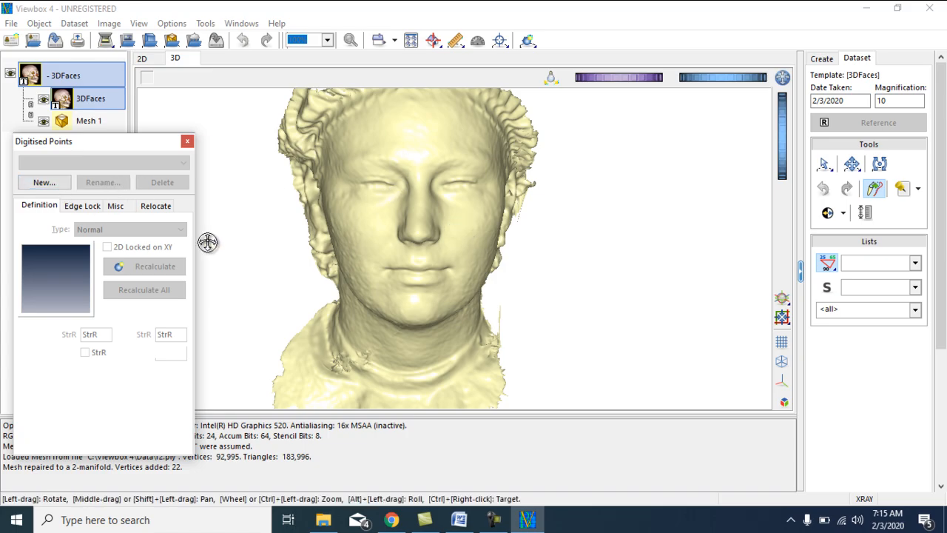
- Create a digitised point named one and digitise it at the outer corner of the face's right eye
{"action": "left_click", "coordinate": [61, 189]}
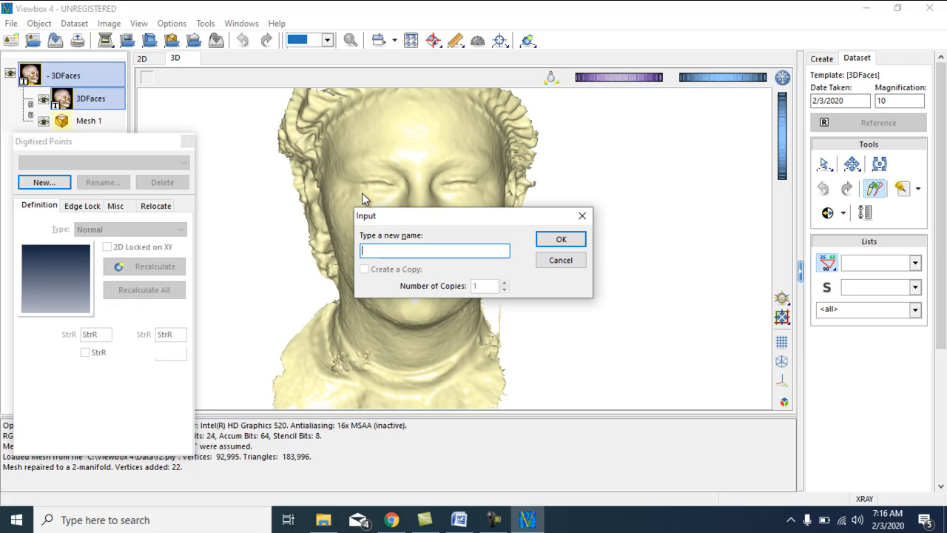
{"action": "type", "text": "one"}
{"action": "left_click", "coordinate": [562, 239]}
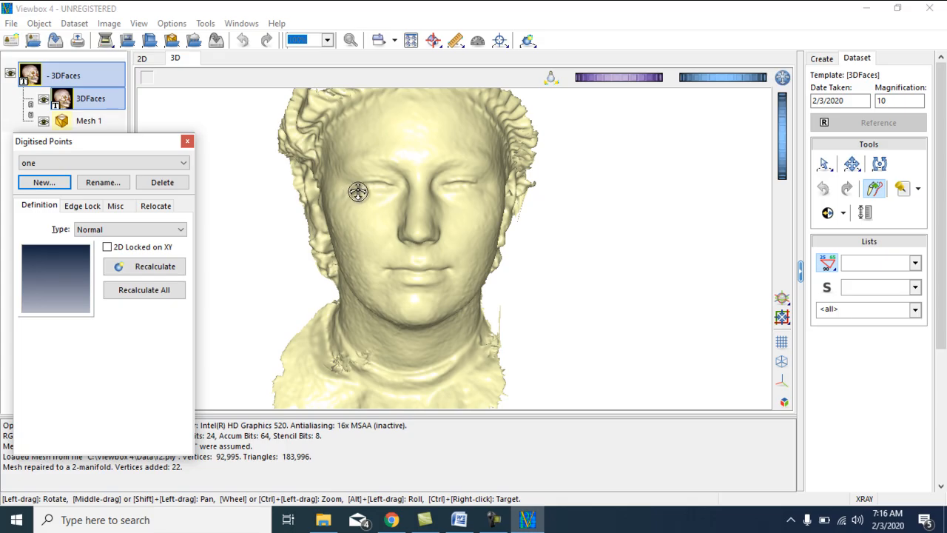
{"action": "left_click", "coordinate": [527, 41]}
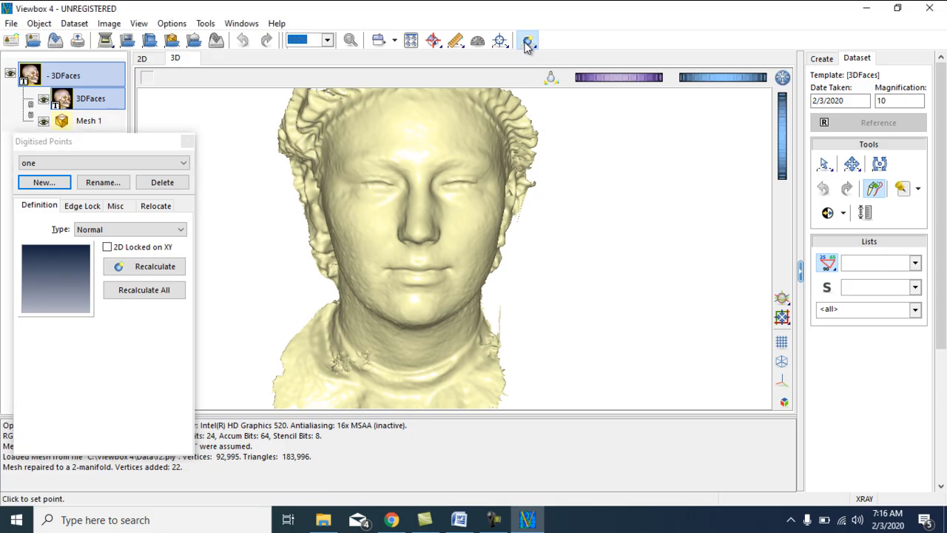
{"action": "right_click", "coordinate": [359, 184]}
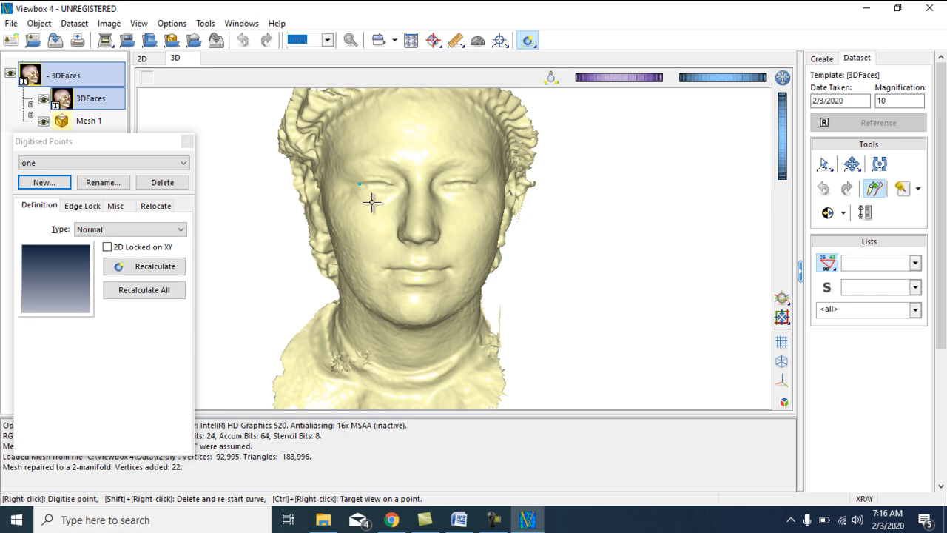
- Create a digitised point named two and digitise it at the inner corner of the face's right eye
{"action": "scroll", "coordinate": [372, 202], "scroll_direction": "up", "scroll_amount": 2}
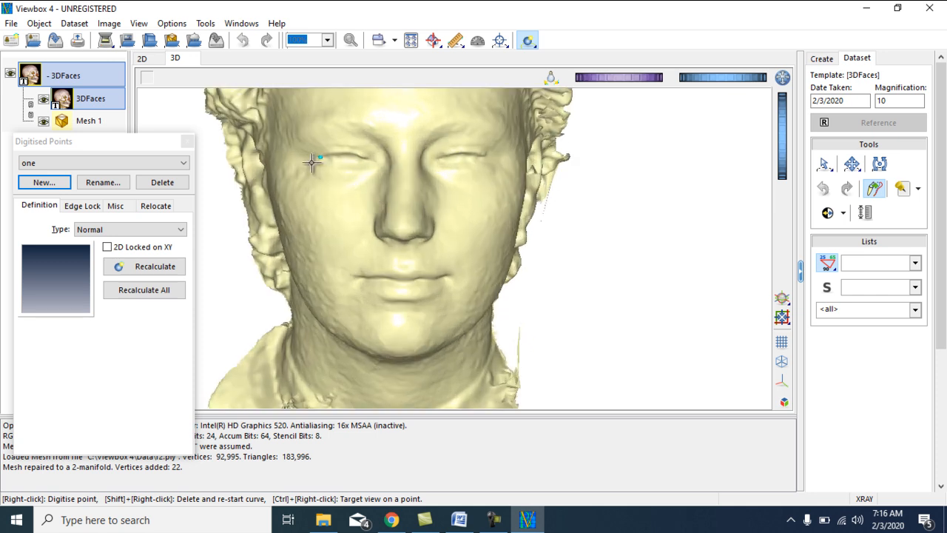
{"action": "left_click", "coordinate": [37, 185]}
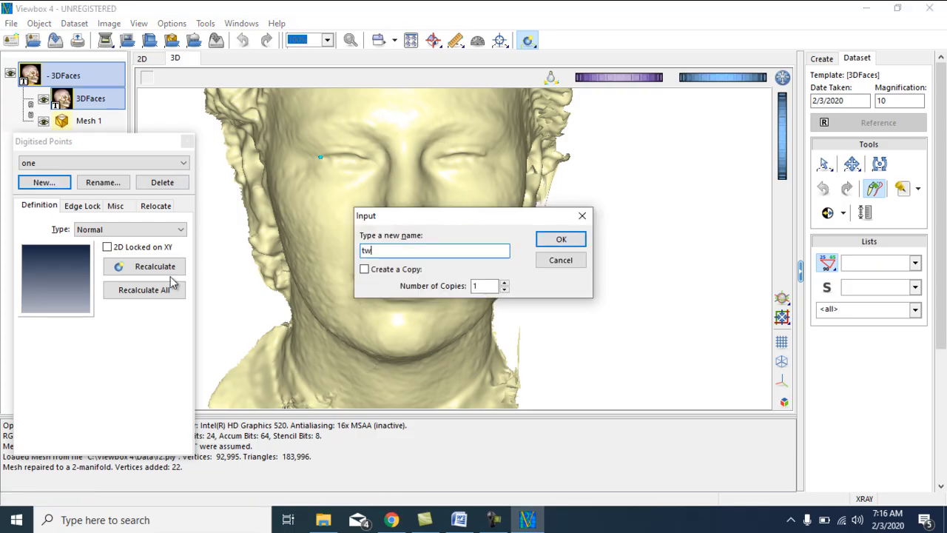
{"action": "type", "text": "two"}
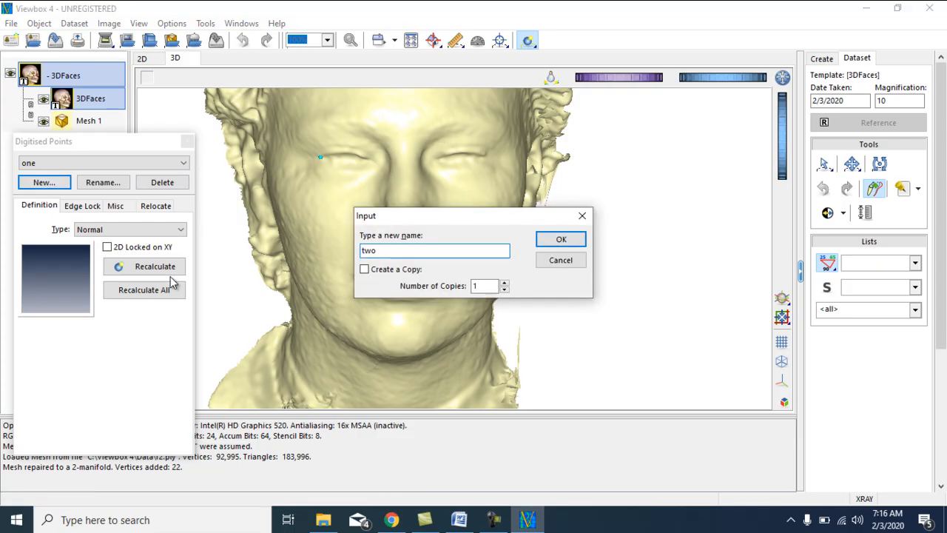
{"action": "left_click", "coordinate": [559, 239]}
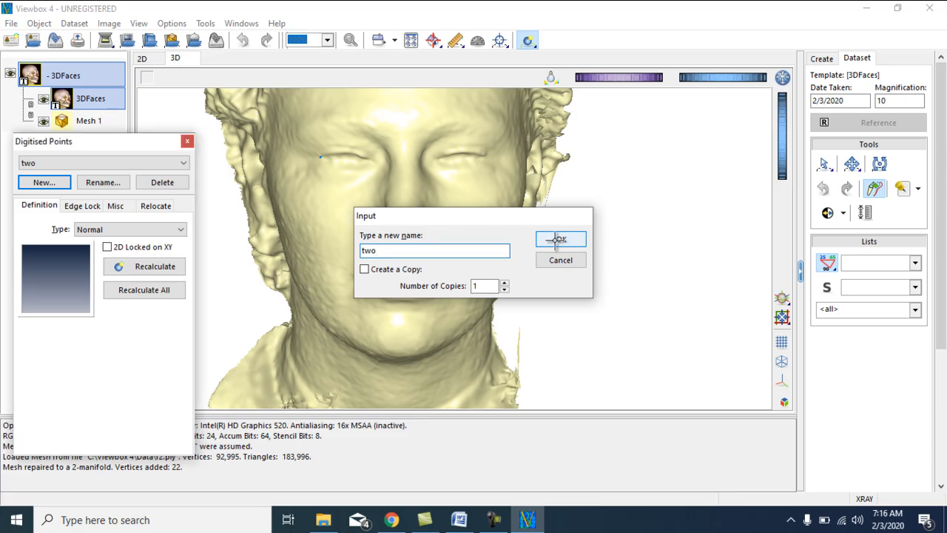
{"action": "right_click", "coordinate": [365, 158]}
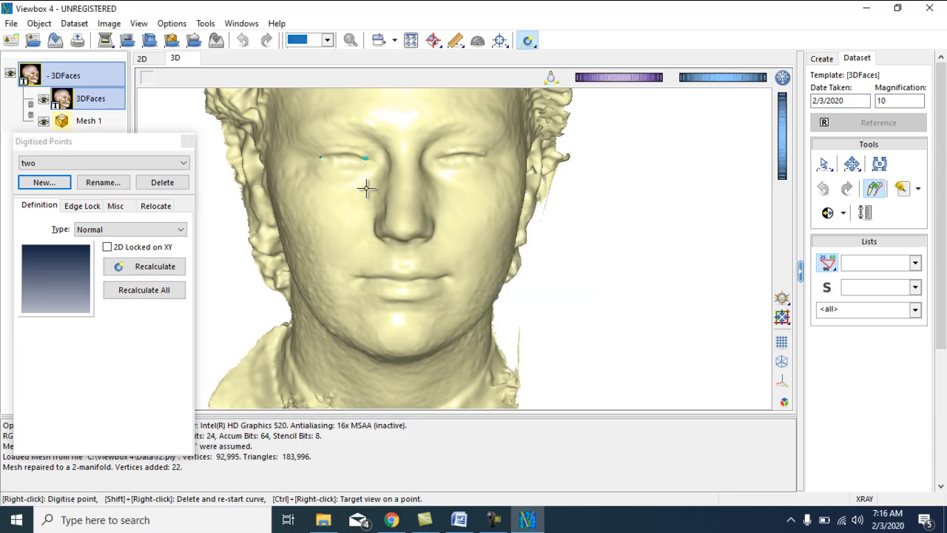
- Create a digitised point named three and digitise it at the inner corner of the face's left eye
{"action": "left_click", "coordinate": [51, 189]}
{"action": "type", "text": "three"}
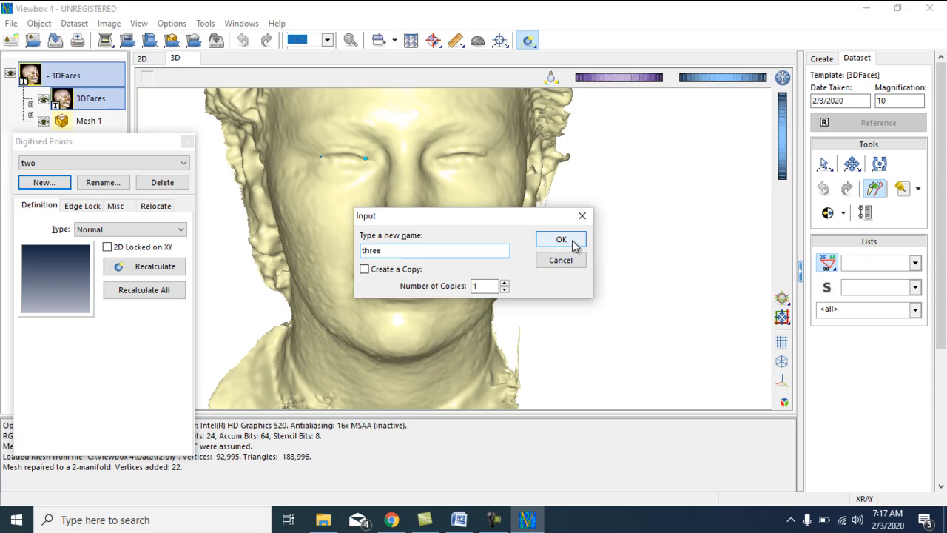
{"action": "left_click", "coordinate": [561, 240]}
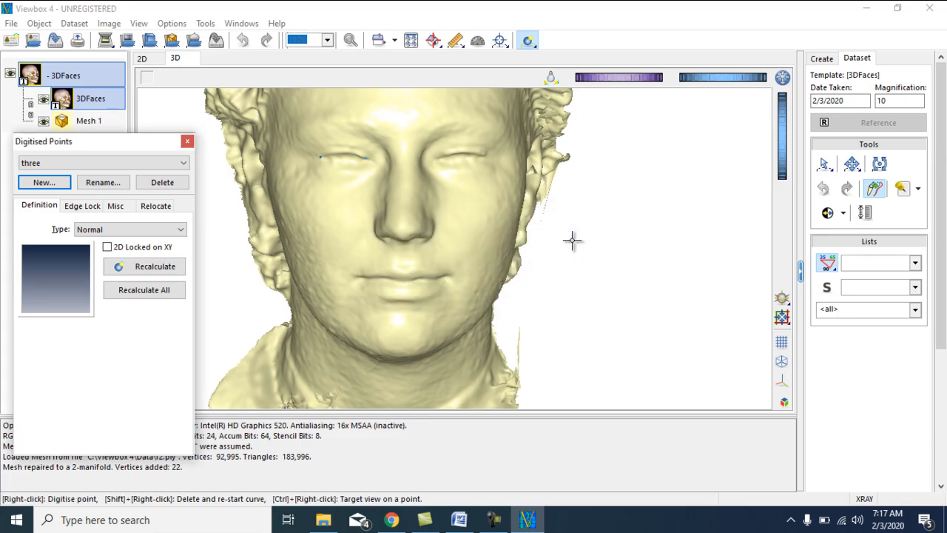
{"action": "right_click", "coordinate": [437, 157]}
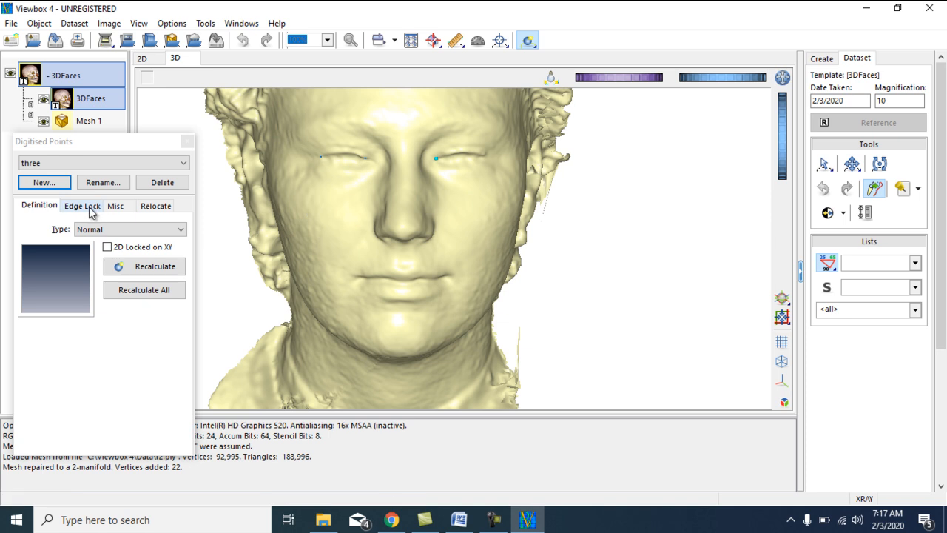
- Create a digitised point named four and digitise it at the outer corner of the face's left eye
{"action": "left_click", "coordinate": [45, 182]}
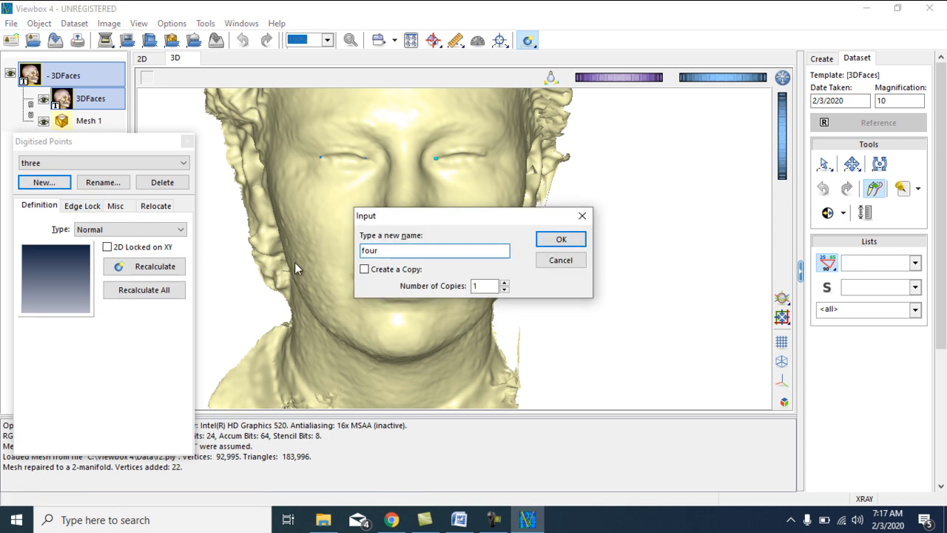
{"action": "left_click", "coordinate": [558, 244]}
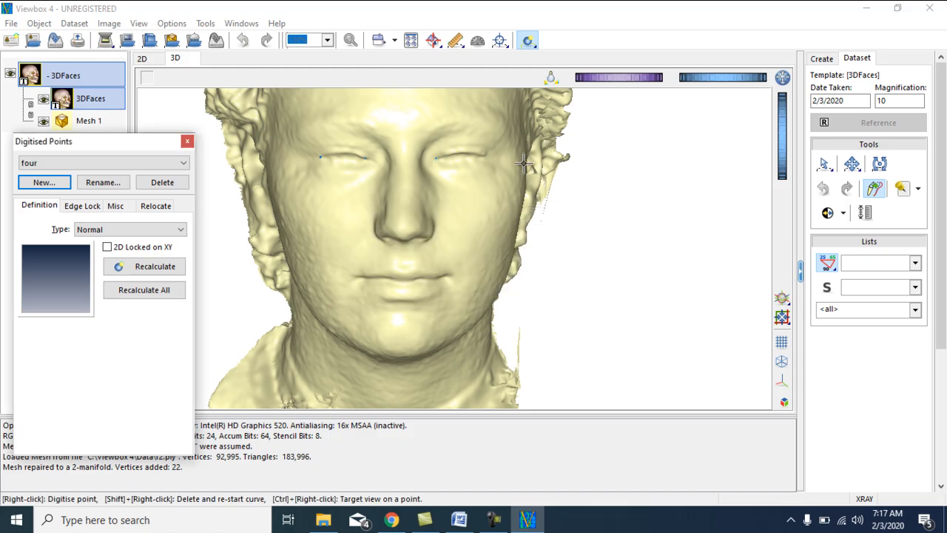
{"action": "right_click", "coordinate": [484, 157]}
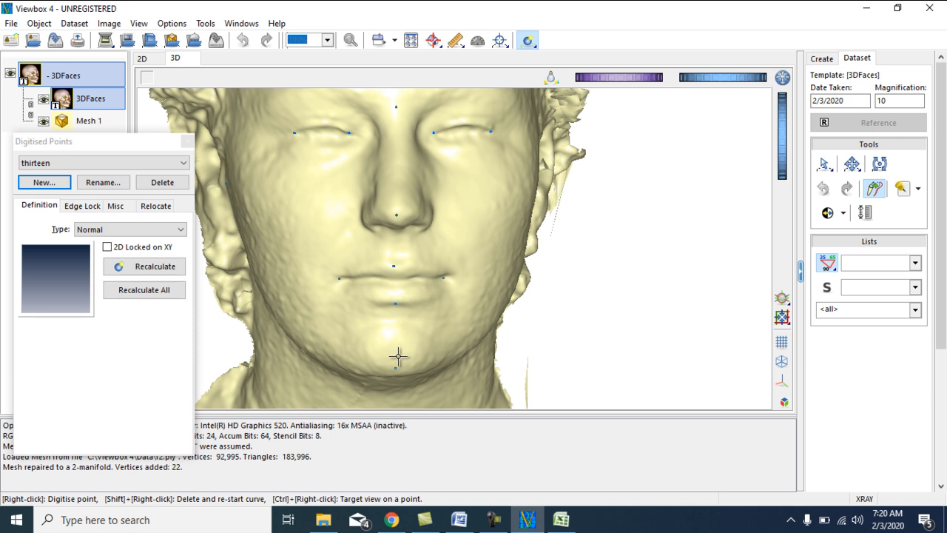
- Examine the placement of the digitised landmarks on the face from both sides
{"action": "left_click_drag", "start_coordinate": [364, 343], "coordinate": [409, 341]}
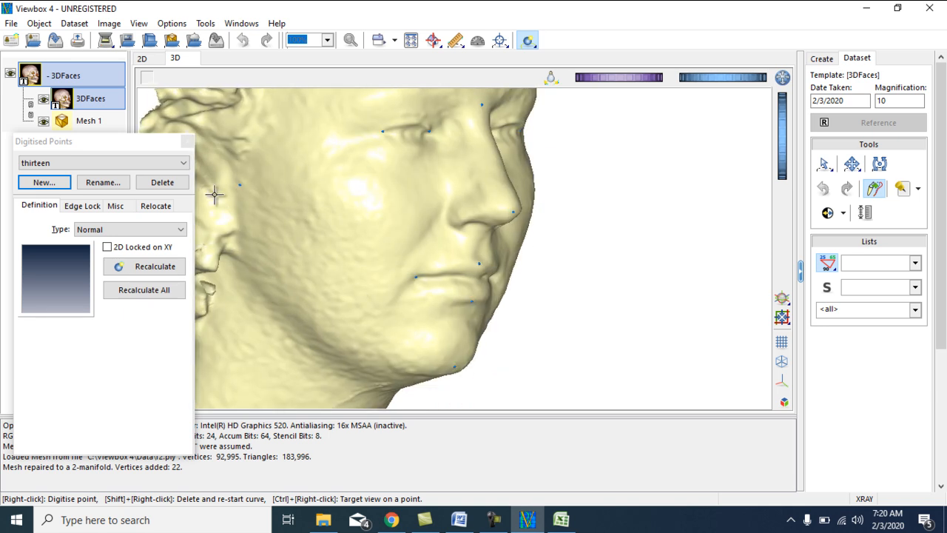
{"action": "left_click_drag", "start_coordinate": [425, 234], "coordinate": [295, 227]}
{"action": "left_click_drag", "start_coordinate": [418, 239], "coordinate": [509, 250]}
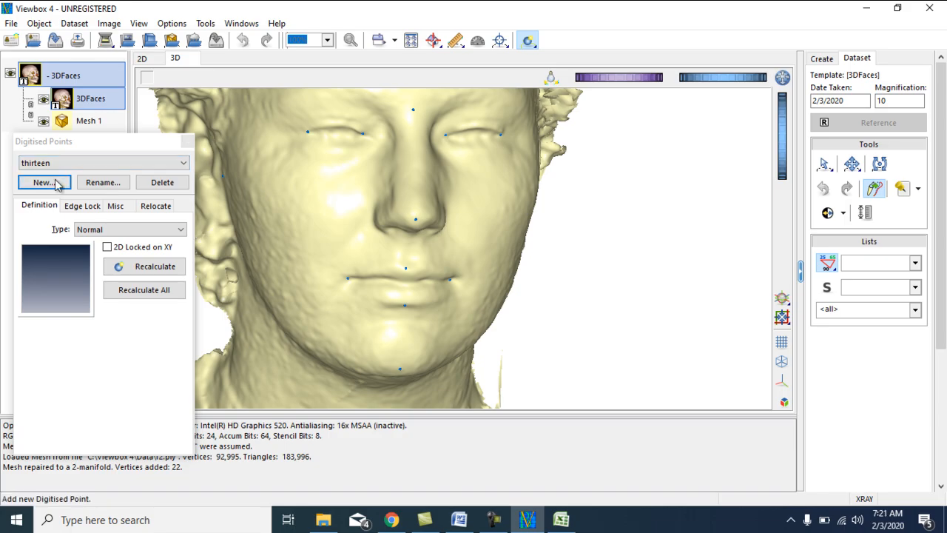
- Rename the digitised point eight, at the left corner of the mouth, as 8
{"action": "left_click", "coordinate": [185, 165]}
{"action": "left_click", "coordinate": [185, 167]}
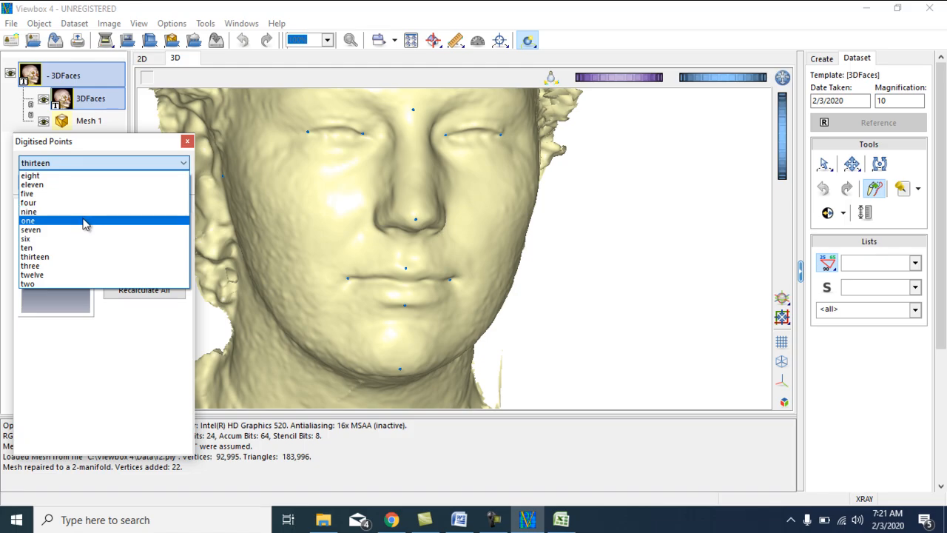
{"action": "left_click", "coordinate": [73, 176]}
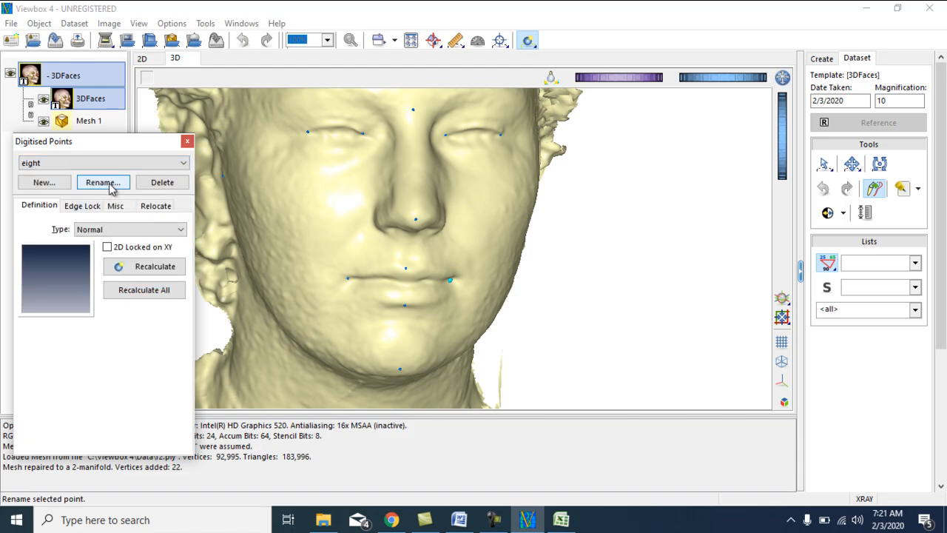
{"action": "left_click", "coordinate": [102, 182]}
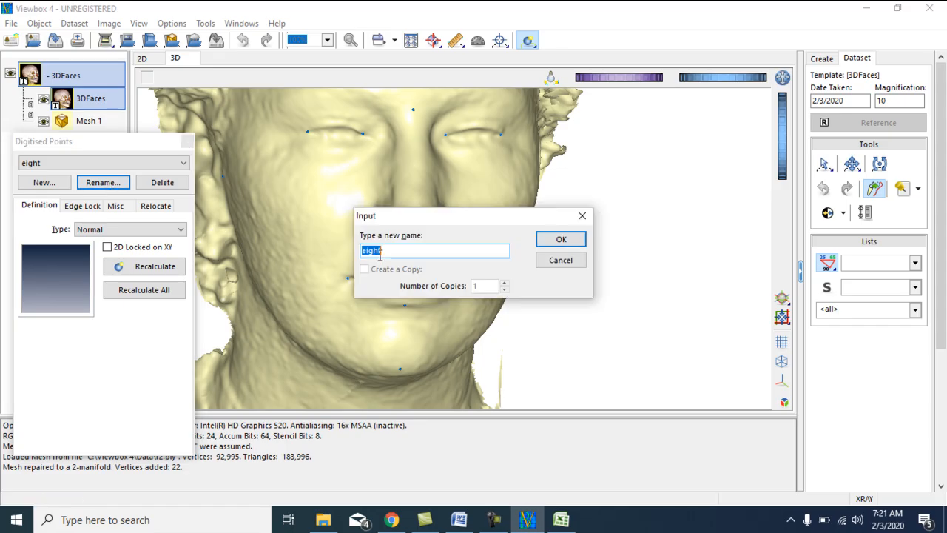
{"action": "type", "text": "8"}
{"action": "left_click", "coordinate": [547, 244]}
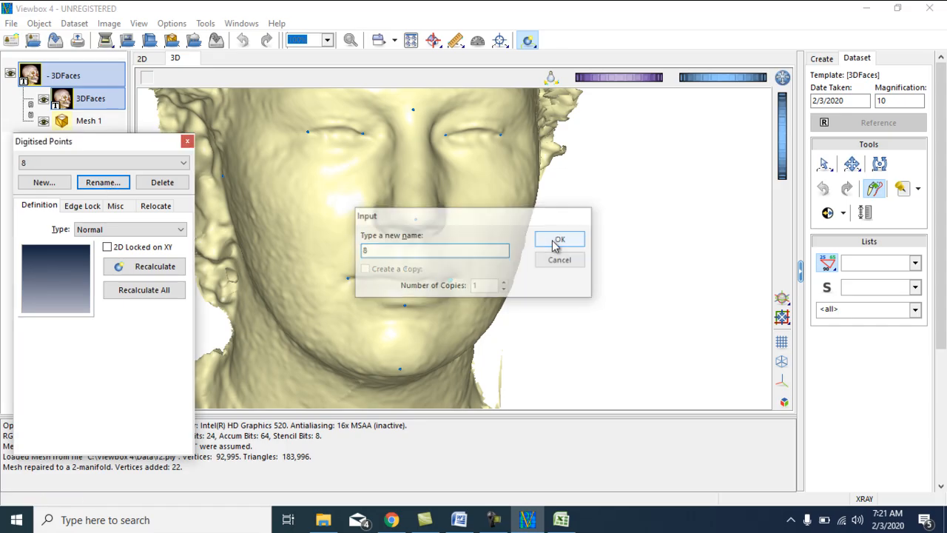
- Rename the digitised point eleven, on the chin, as 11
{"action": "left_click", "coordinate": [183, 162]}
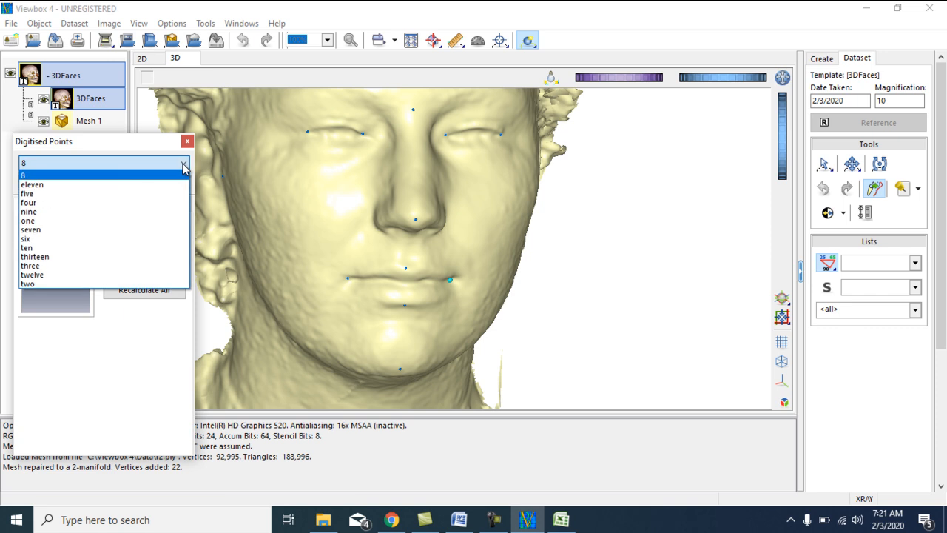
{"action": "left_click", "coordinate": [164, 185]}
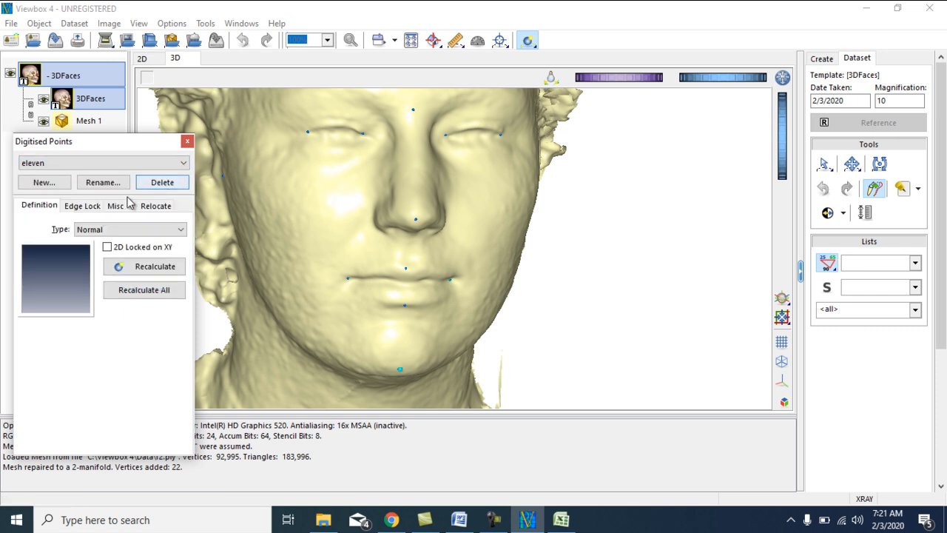
{"action": "left_click", "coordinate": [103, 182]}
{"action": "type", "text": "11"}
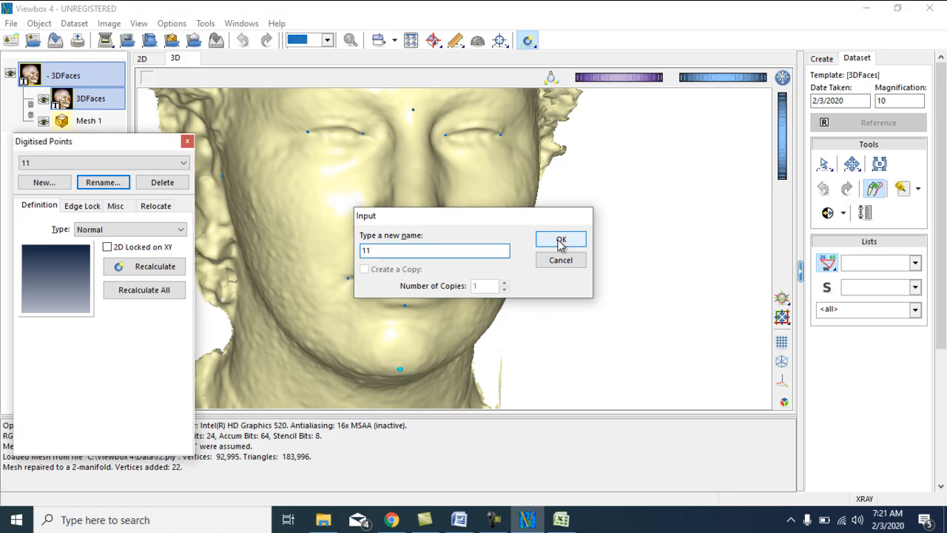
{"action": "left_click", "coordinate": [560, 238]}
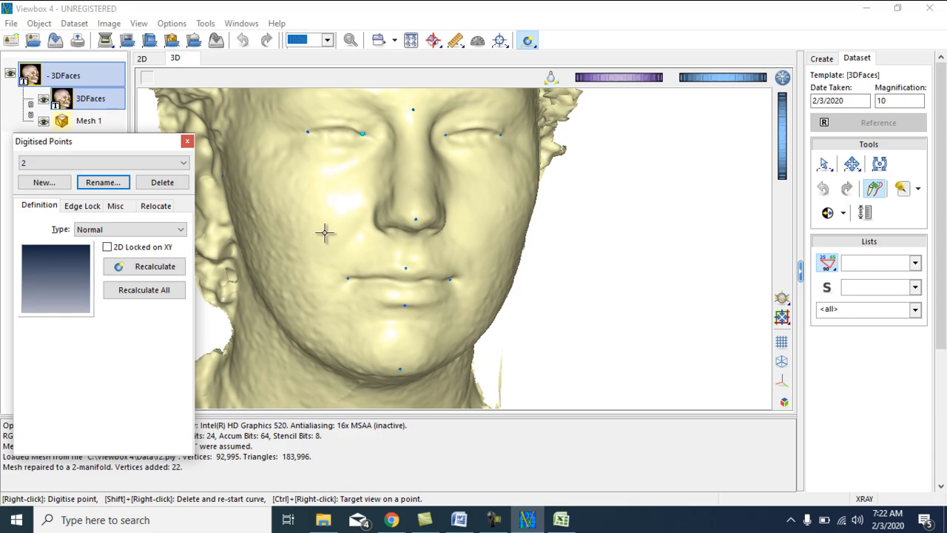
- Review the list of numbered digitised points and their placement on the face in a frontal view
{"action": "left_click", "coordinate": [168, 165]}
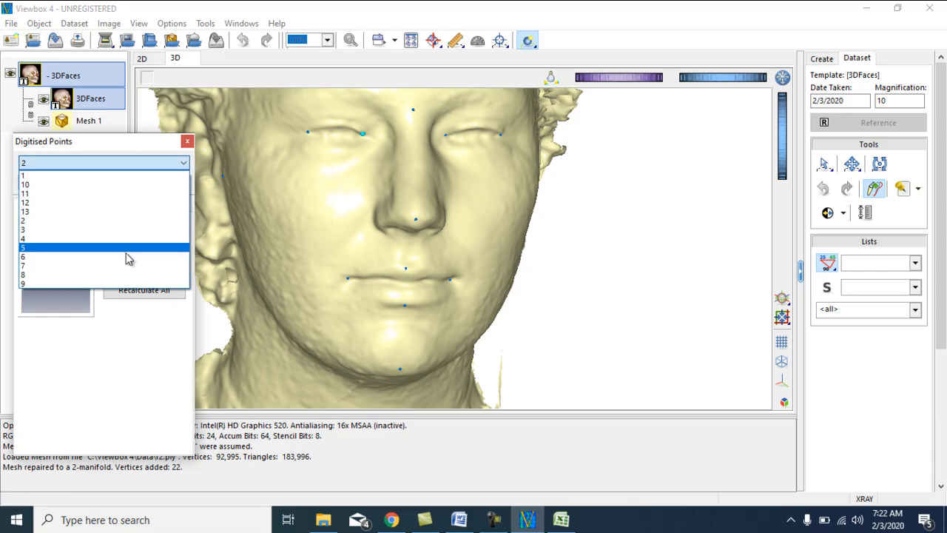
{"action": "left_click", "coordinate": [123, 142]}
{"action": "left_click_drag", "start_coordinate": [123, 142], "coordinate": [98, 171]}
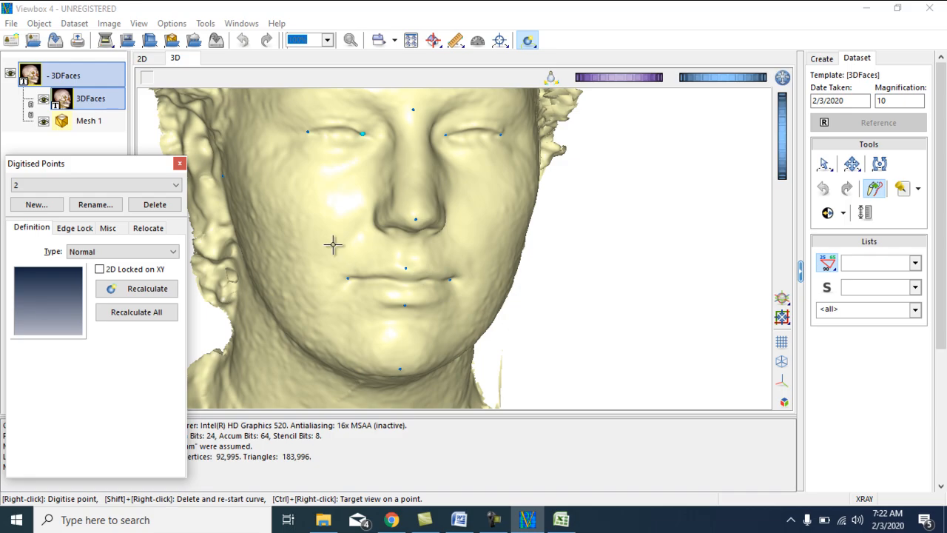
{"action": "mouse_move", "coordinate": [420, 254]}
{"action": "left_mouse_down"}
{"action": "mouse_move", "coordinate": [402, 254]}
{"action": "mouse_move", "coordinate": [421, 256]}
{"action": "mouse_move", "coordinate": [414, 232]}
{"action": "mouse_move", "coordinate": [402, 246]}
{"action": "mouse_move", "coordinate": [444, 259]}
{"action": "mouse_move", "coordinate": [401, 247]}
{"action": "mouse_move", "coordinate": [414, 236]}
{"action": "mouse_move", "coordinate": [440, 248]}
{"action": "mouse_move", "coordinate": [386, 249]}
{"action": "mouse_move", "coordinate": [425, 277]}
{"action": "mouse_move", "coordinate": [416, 260]}
{"action": "left_mouse_up"}
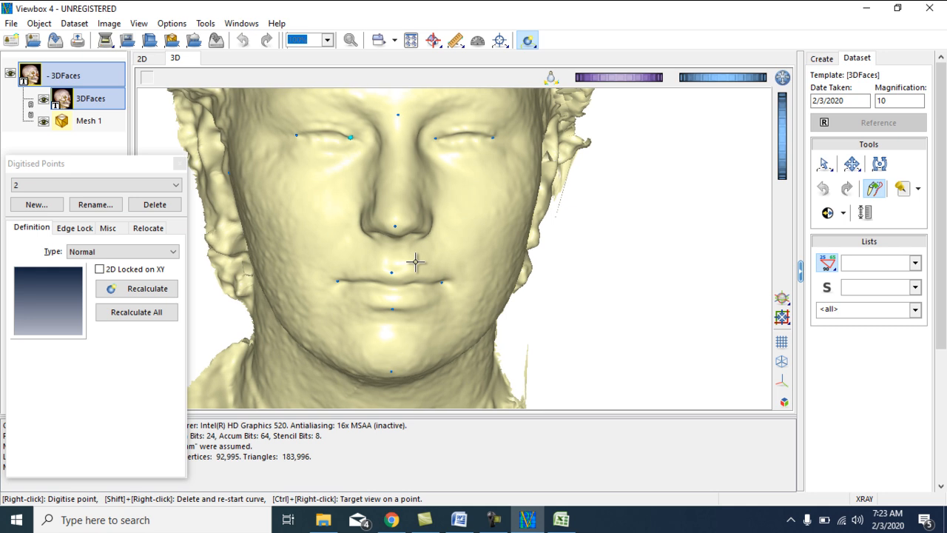
- Close the Digitised Points dialog and open the Graphics definitions of the 3DFaces template
{"action": "left_click", "coordinate": [180, 165]}
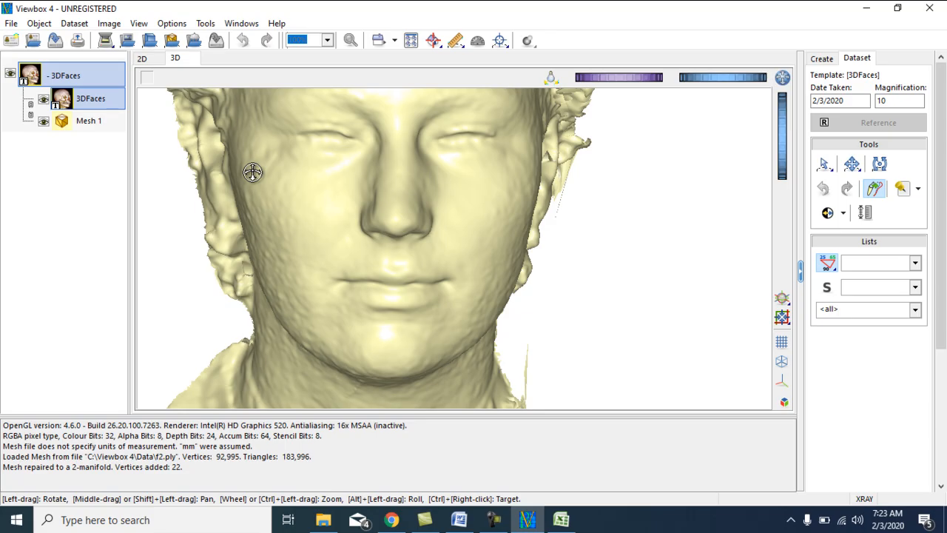
{"action": "right_click", "coordinate": [93, 102]}
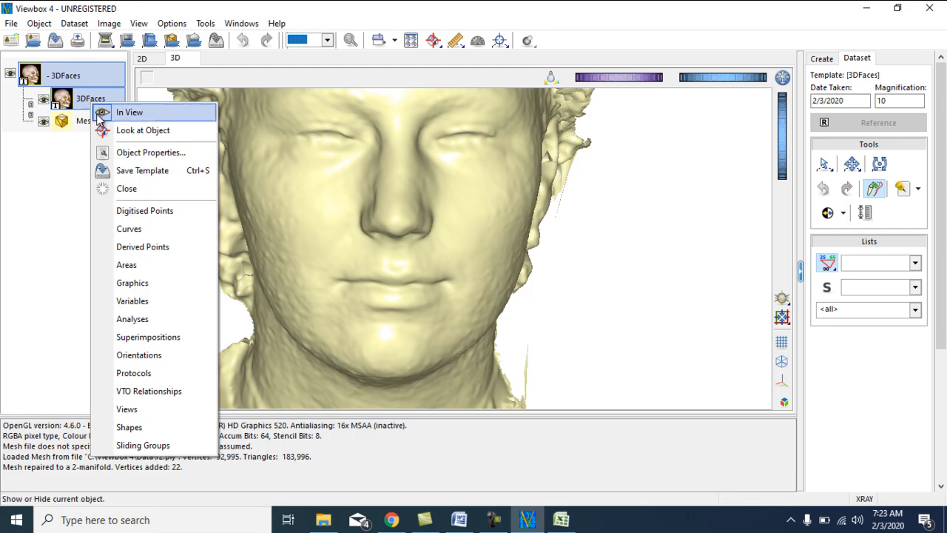
{"action": "left_click", "coordinate": [145, 284]}
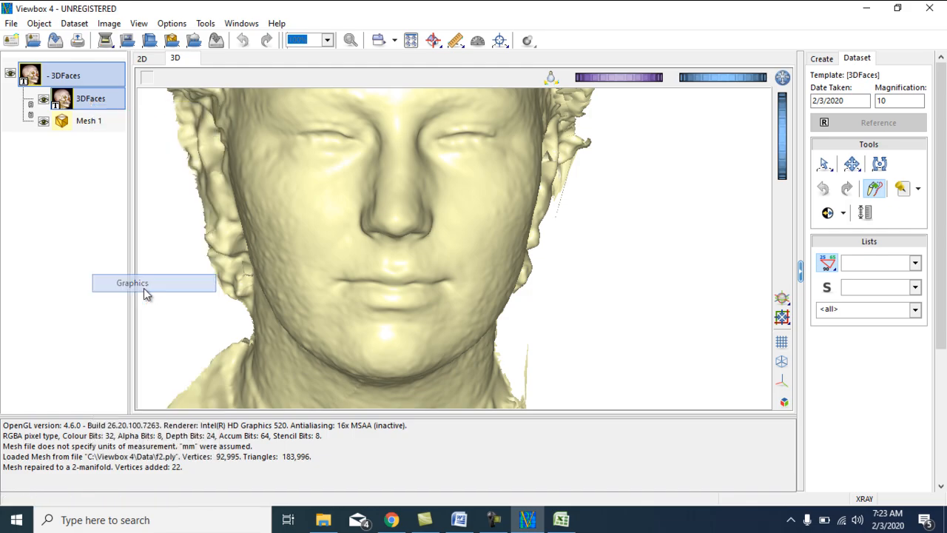
- Create a new graphic named fix-gr in the 3DFaces template, keeping its dialog clear of the face
{"action": "left_click", "coordinate": [497, 104]}
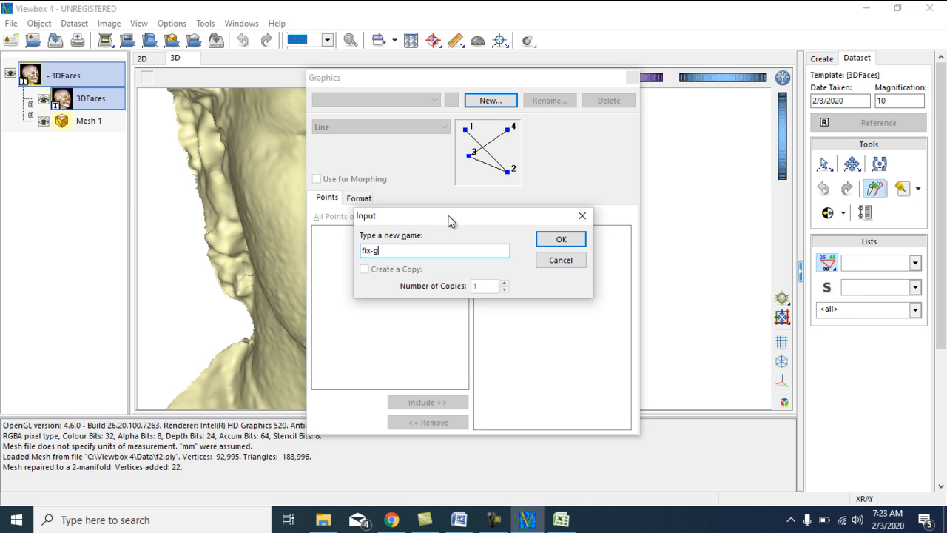
{"action": "left_click", "coordinate": [573, 247]}
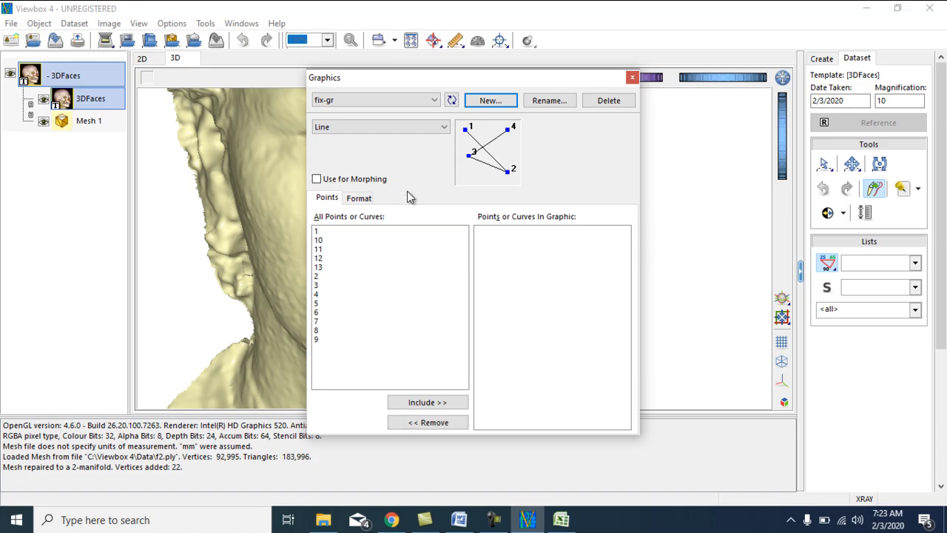
{"action": "left_click_drag", "start_coordinate": [465, 76], "coordinate": [697, 71]}
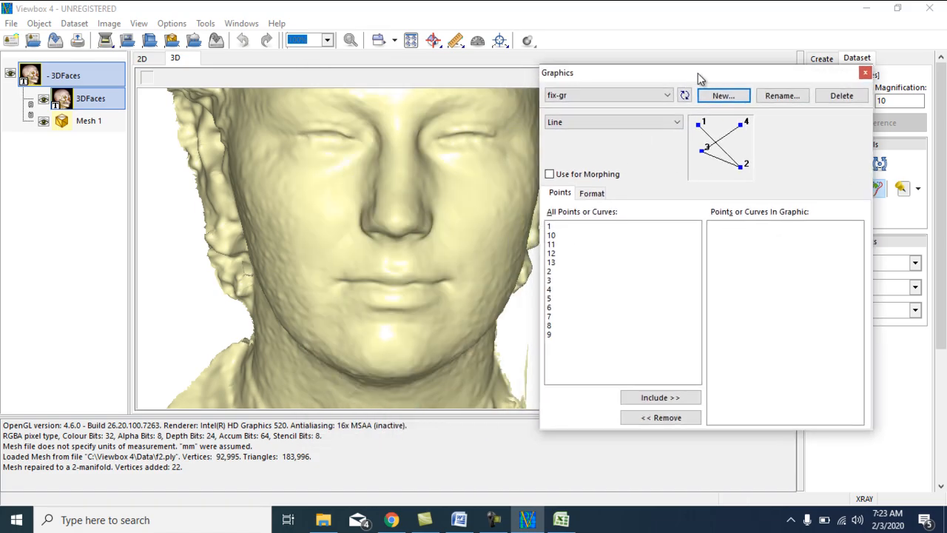
- Make the fix-gr graphic a Markers type with the diamond shape
{"action": "left_click", "coordinate": [681, 123]}
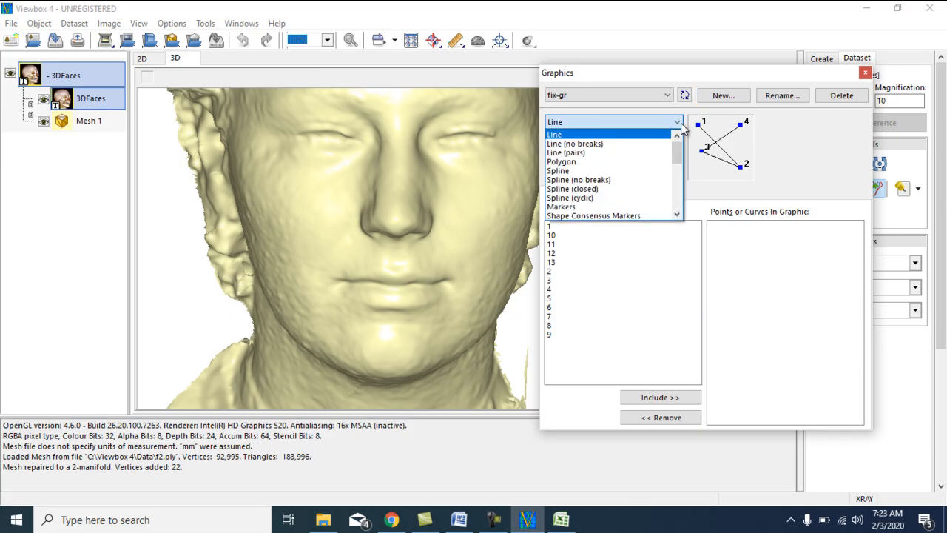
{"action": "left_click", "coordinate": [618, 207]}
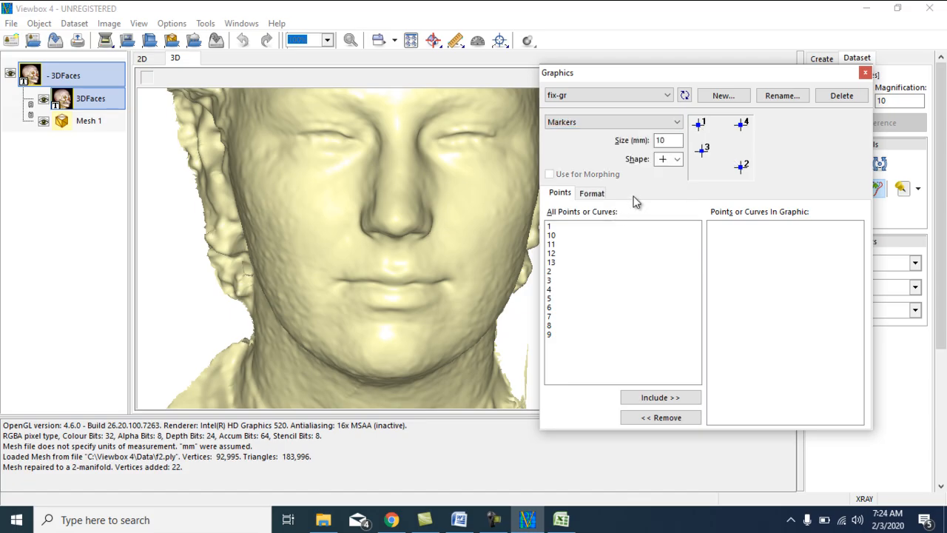
{"action": "left_click", "coordinate": [677, 161]}
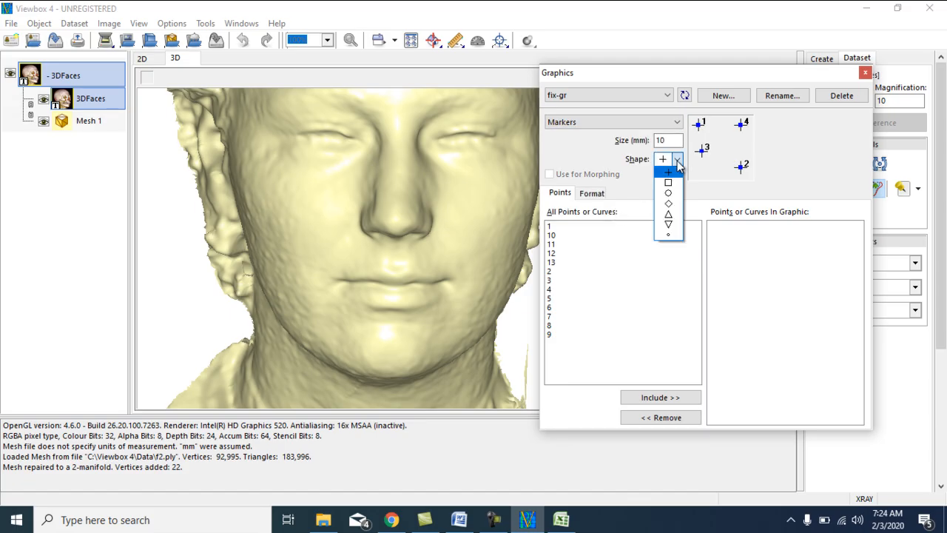
{"action": "left_click", "coordinate": [669, 204]}
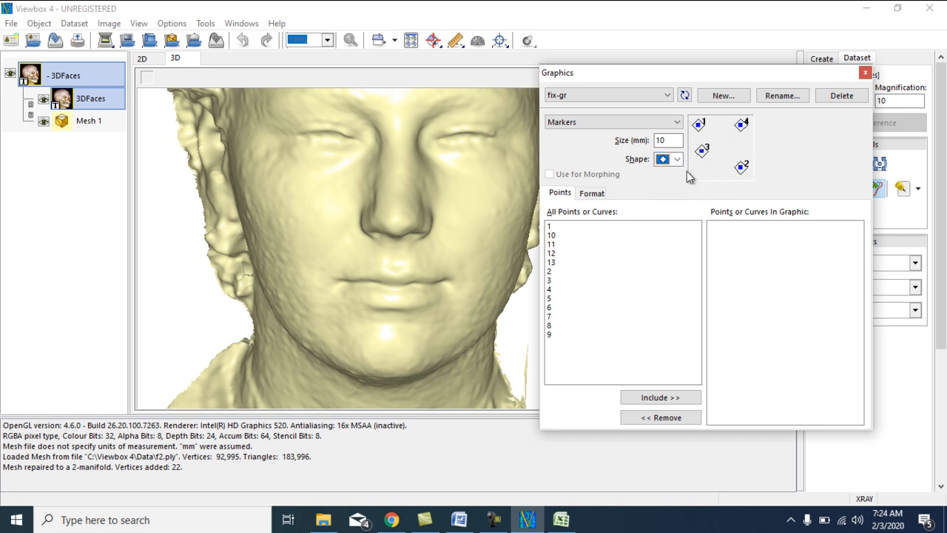
{"action": "left_click", "coordinate": [677, 164]}
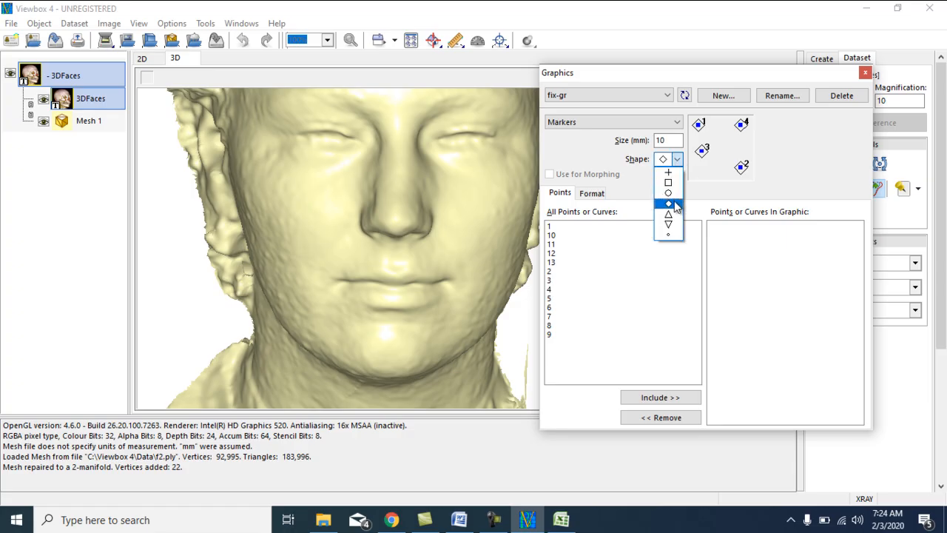
{"action": "left_click", "coordinate": [677, 164]}
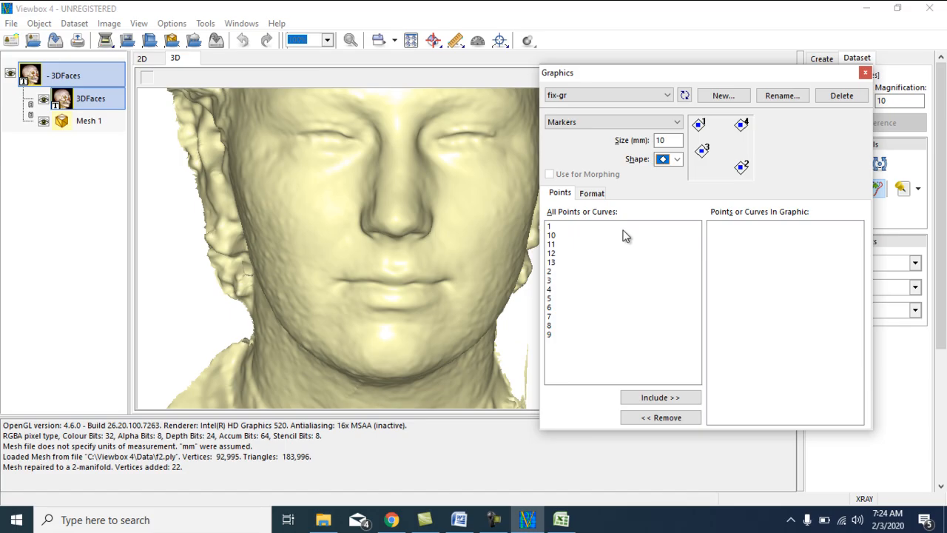
- Include all numbered points from 1 to 13 in the fix-gr graphic
{"action": "left_click", "coordinate": [550, 227]}
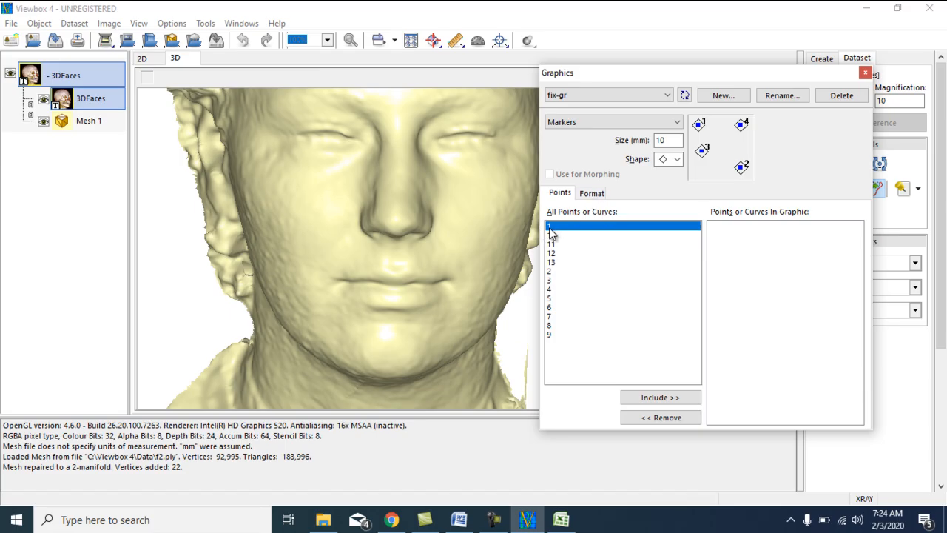
{"action": "left_click", "coordinate": [565, 333], "text": "shift"}
{"action": "left_click", "coordinate": [651, 400]}
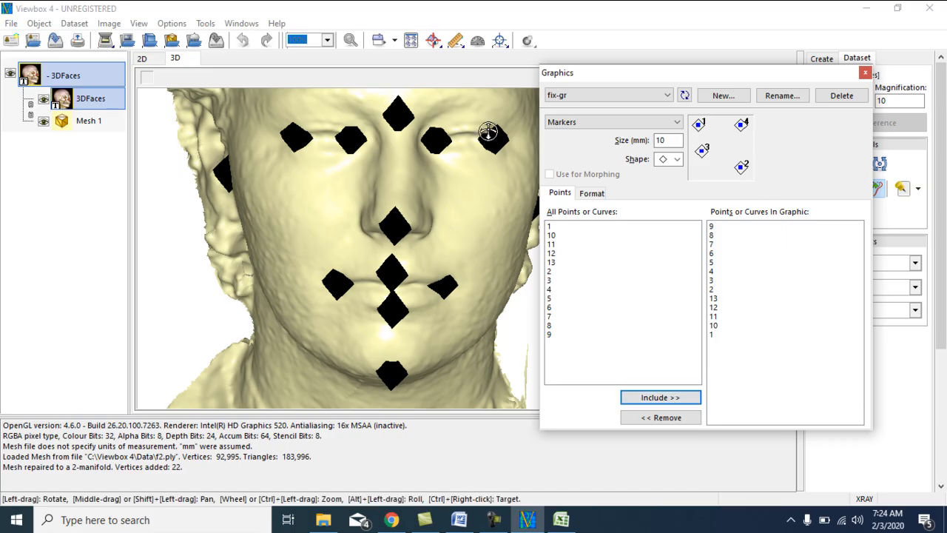
- Set the fix-gr markers to a size of 1.5 mm and a red colour, and close the Graphics dialog
{"action": "double_click", "coordinate": [669, 141]}
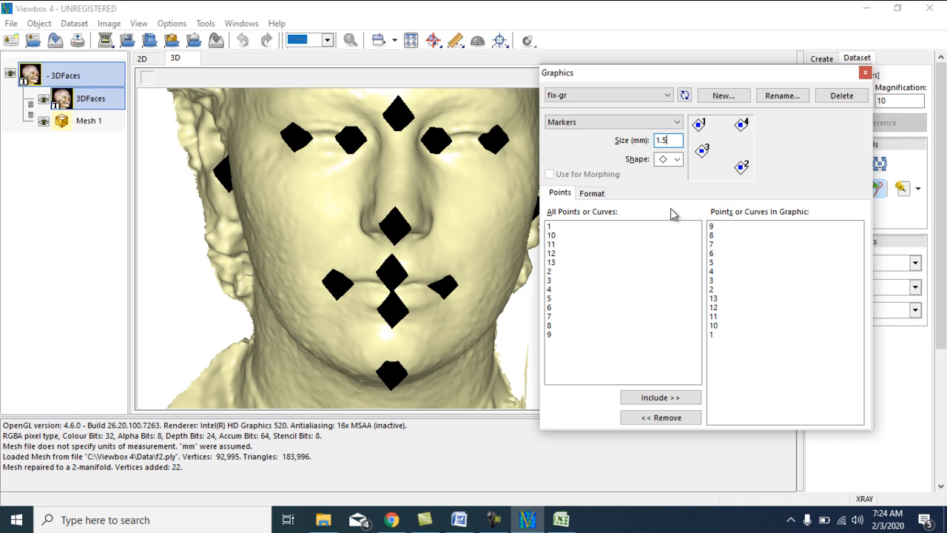
{"action": "left_click", "coordinate": [594, 194]}
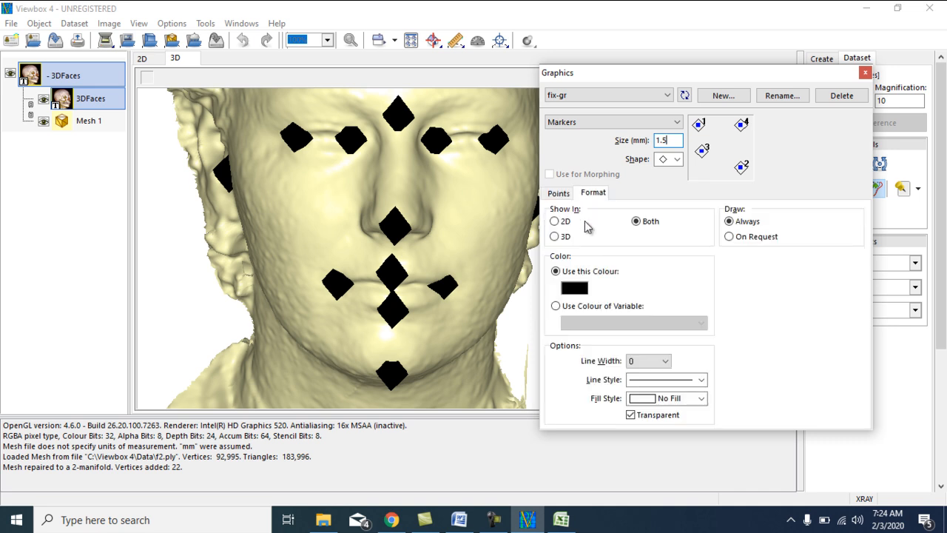
{"action": "left_click", "coordinate": [575, 289]}
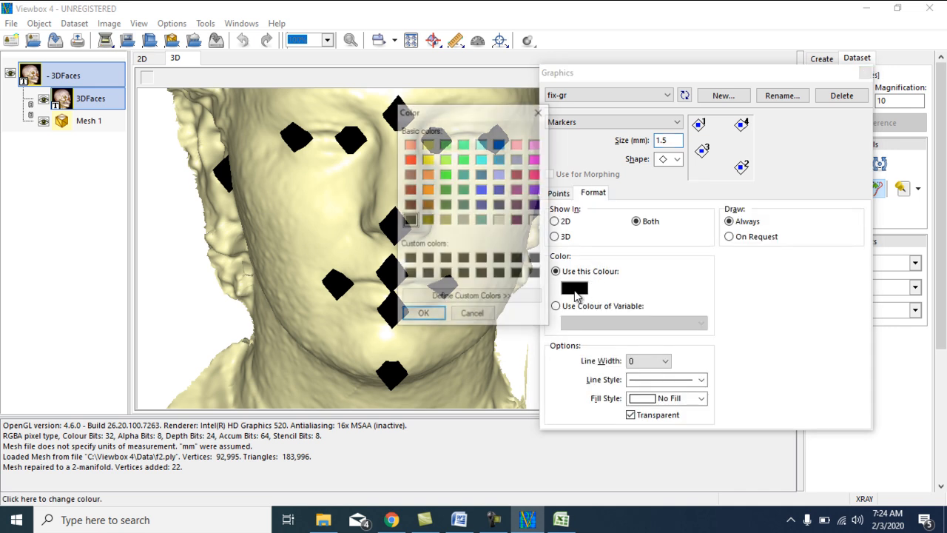
{"action": "left_click", "coordinate": [409, 160]}
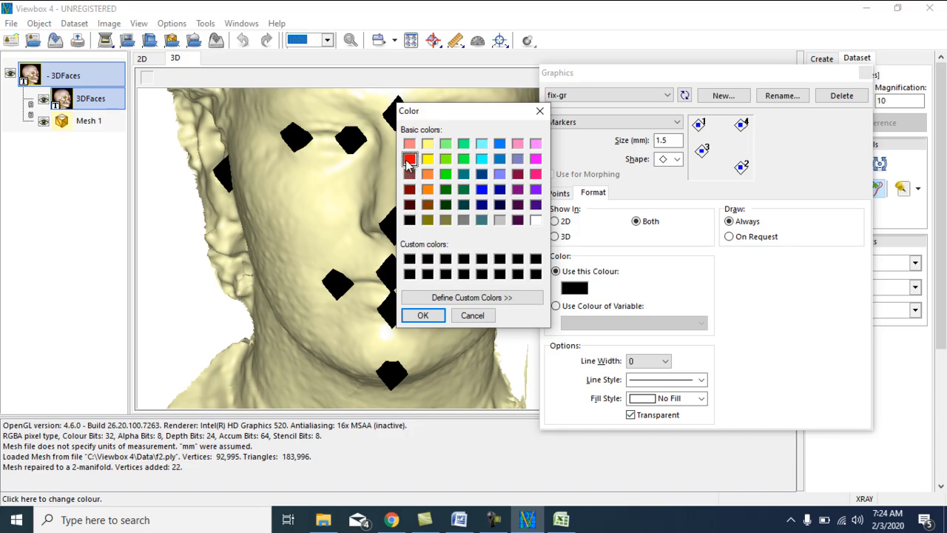
{"action": "left_click", "coordinate": [422, 314]}
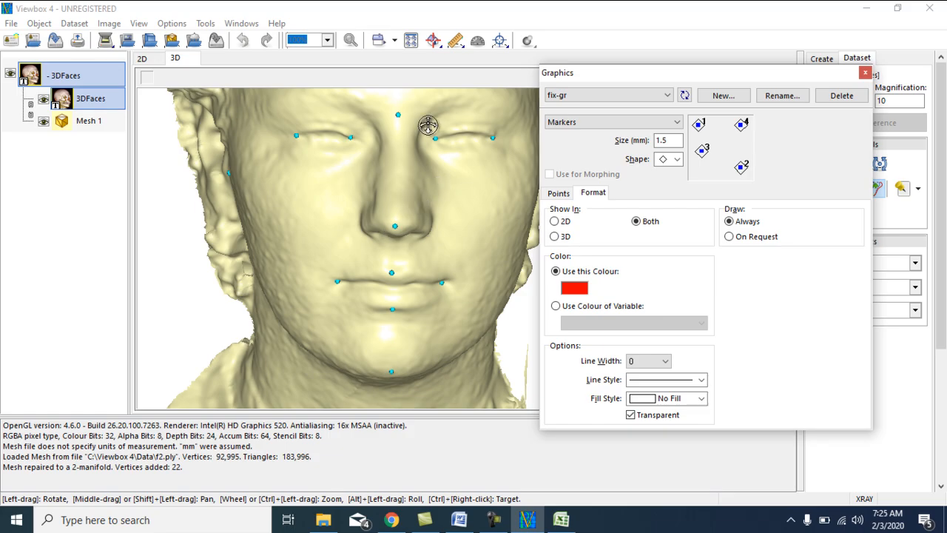
{"action": "left_click_drag", "start_coordinate": [444, 262], "coordinate": [482, 249]}
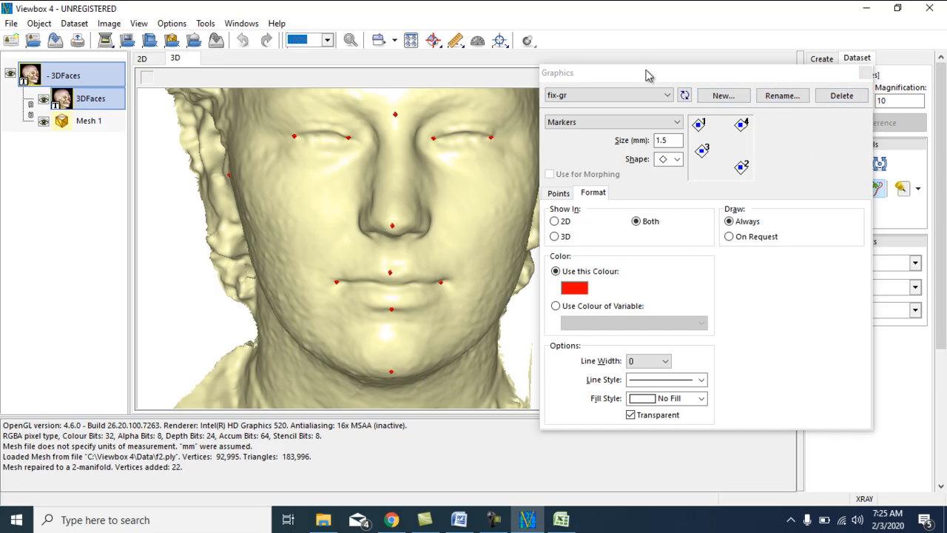
{"action": "left_click_drag", "start_coordinate": [642, 83], "coordinate": [639, 107]}
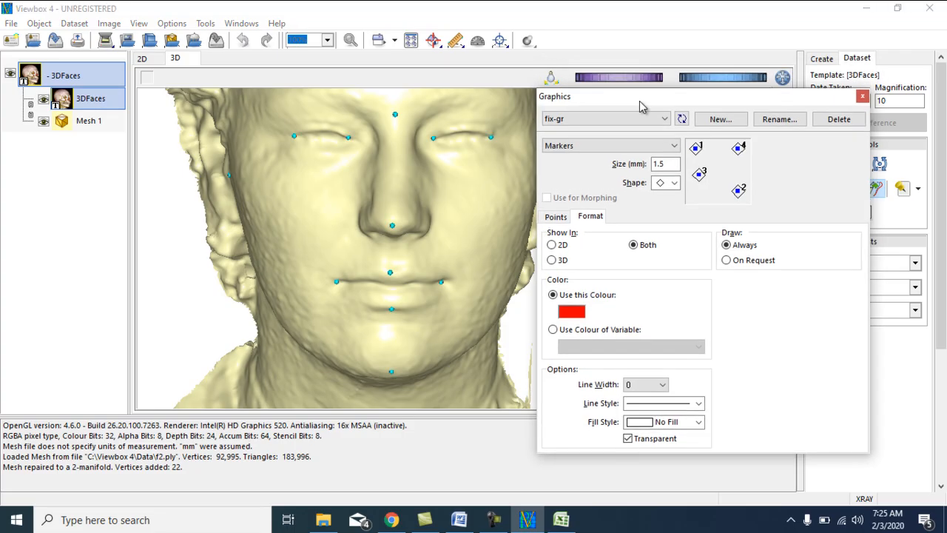
{"action": "left_click", "coordinate": [863, 97]}
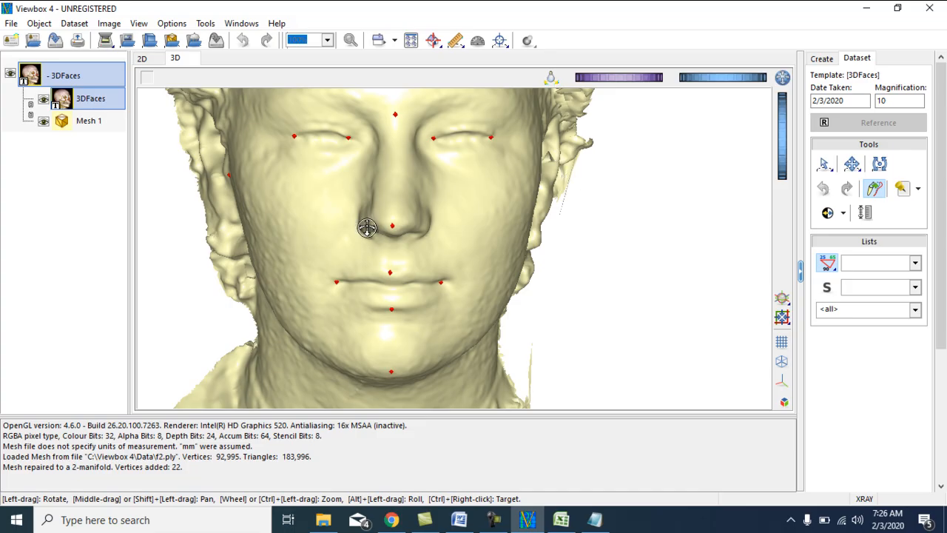
- Create 100 copies of digitised point 5, between the eyebrows, under the name sl, and close the Digitised Points dialog
{"action": "right_click", "coordinate": [84, 103]}
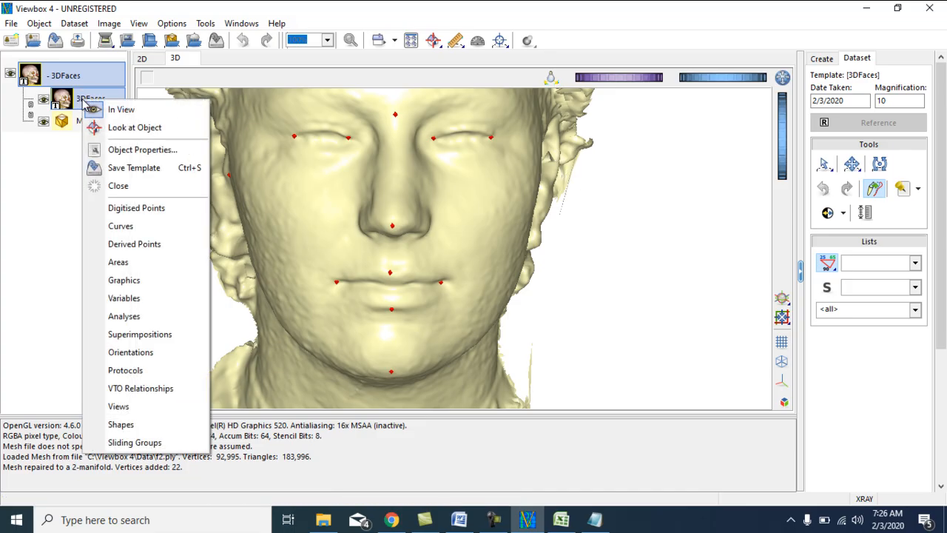
{"action": "left_click", "coordinate": [126, 210]}
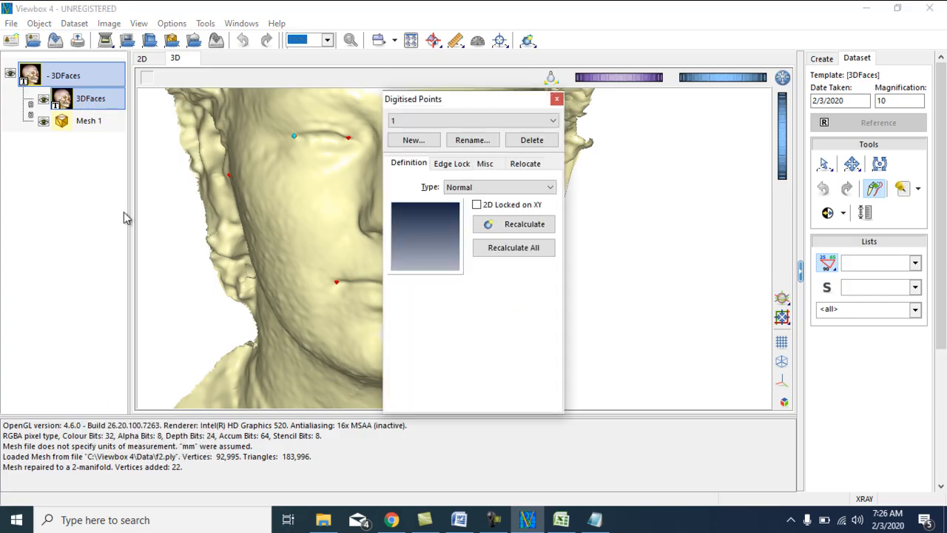
{"action": "left_click_drag", "start_coordinate": [503, 99], "coordinate": [139, 94]}
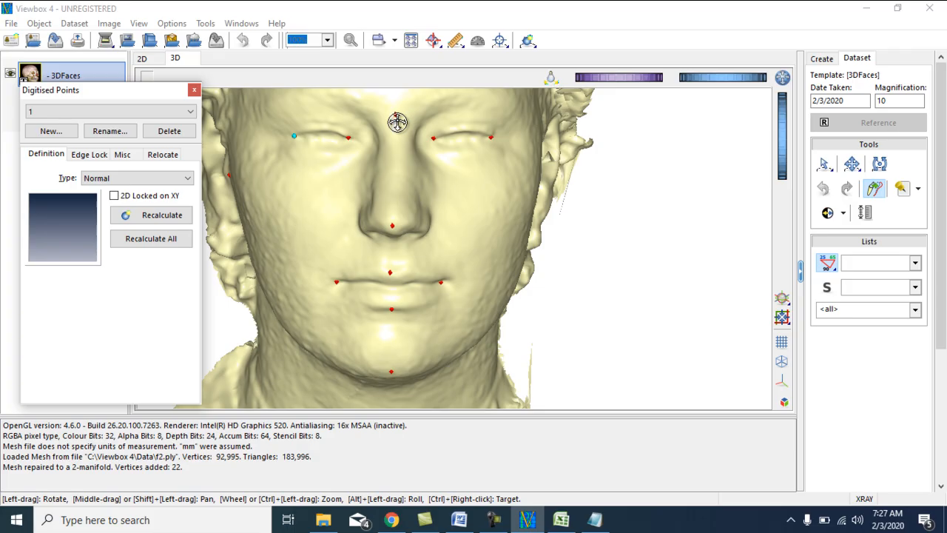
{"action": "left_click", "coordinate": [191, 112]}
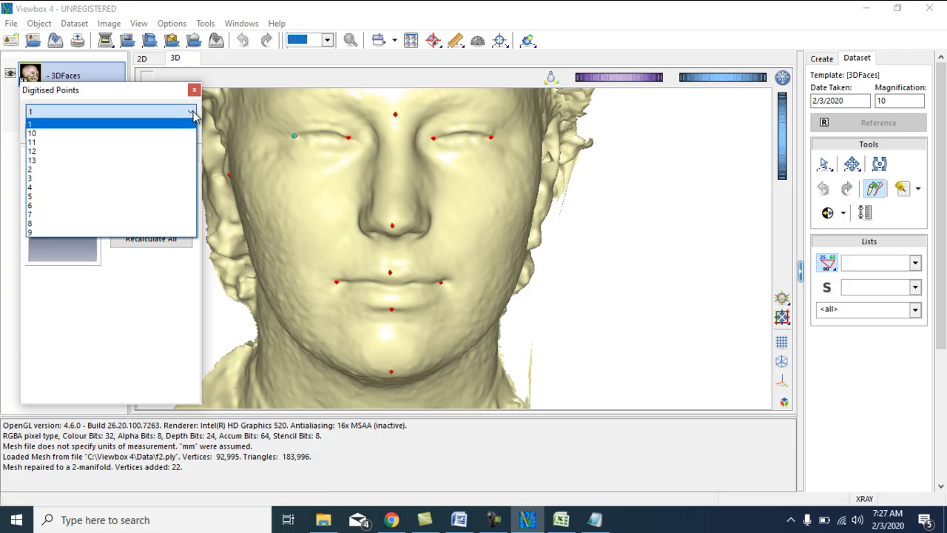
{"action": "left_click", "coordinate": [122, 178]}
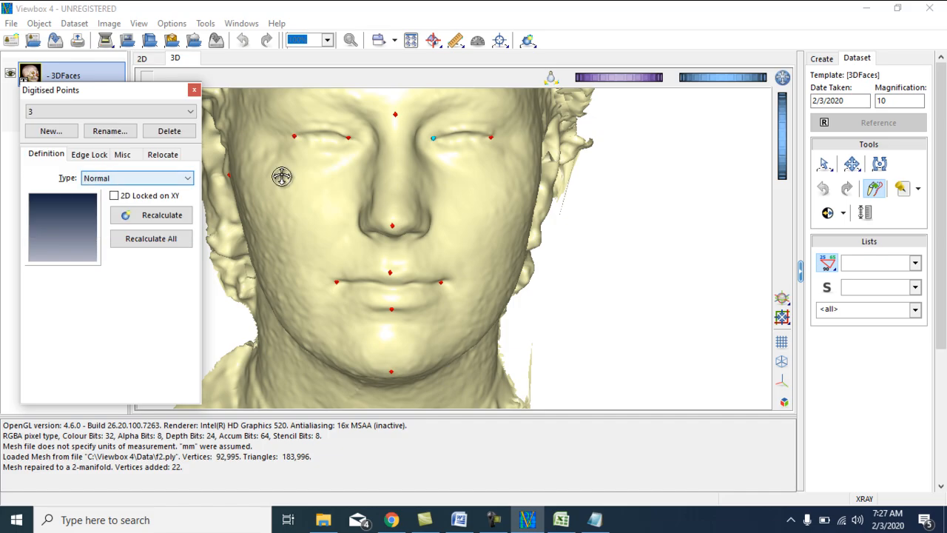
{"action": "left_click", "coordinate": [190, 111]}
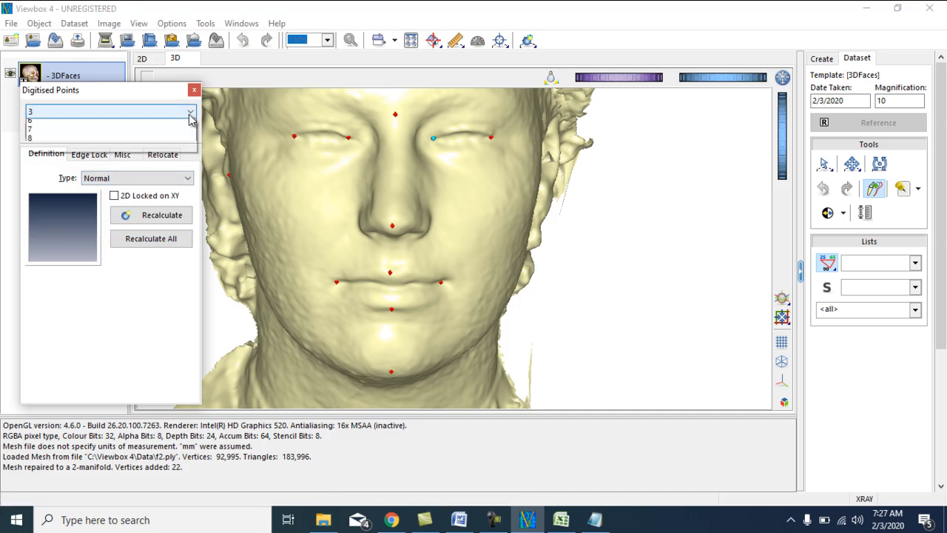
{"action": "left_click", "coordinate": [125, 197]}
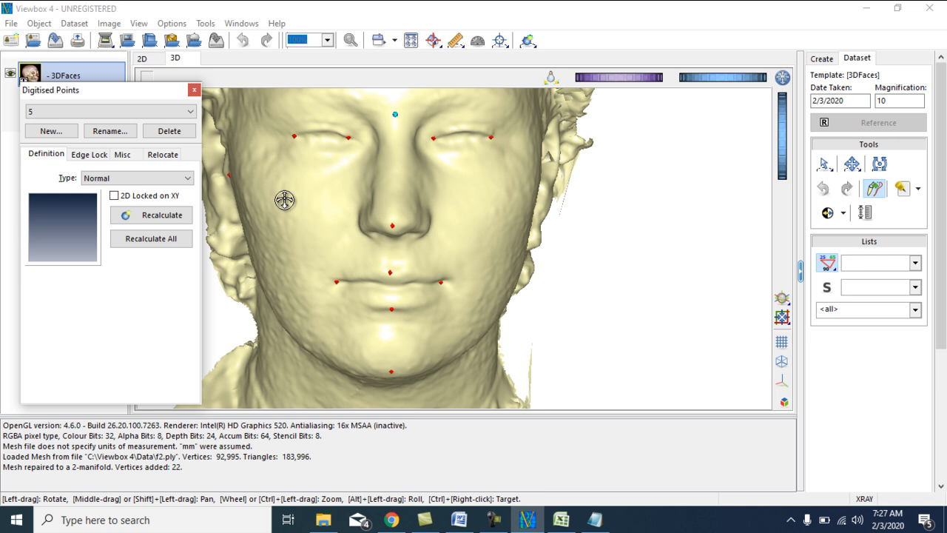
{"action": "left_click", "coordinate": [50, 131]}
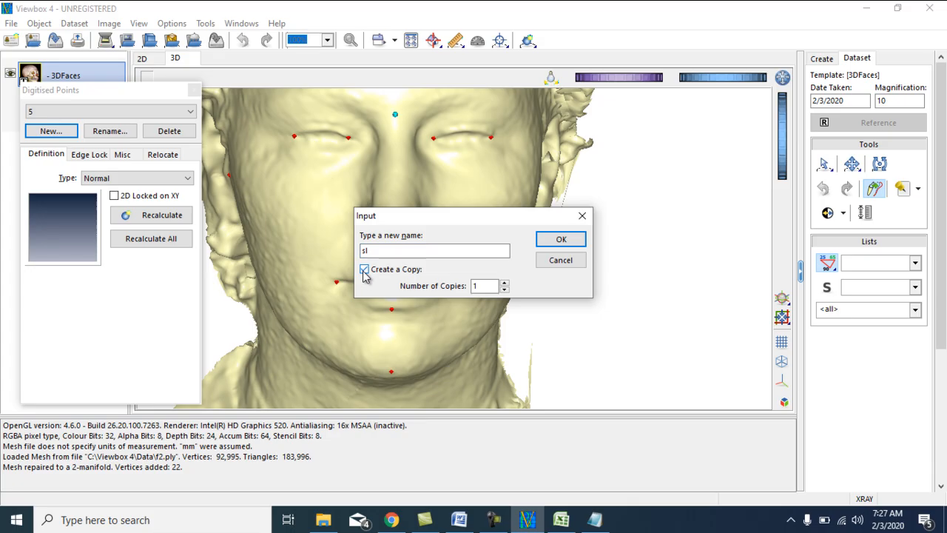
{"action": "left_click", "coordinate": [480, 285]}
{"action": "left_click", "coordinate": [562, 240]}
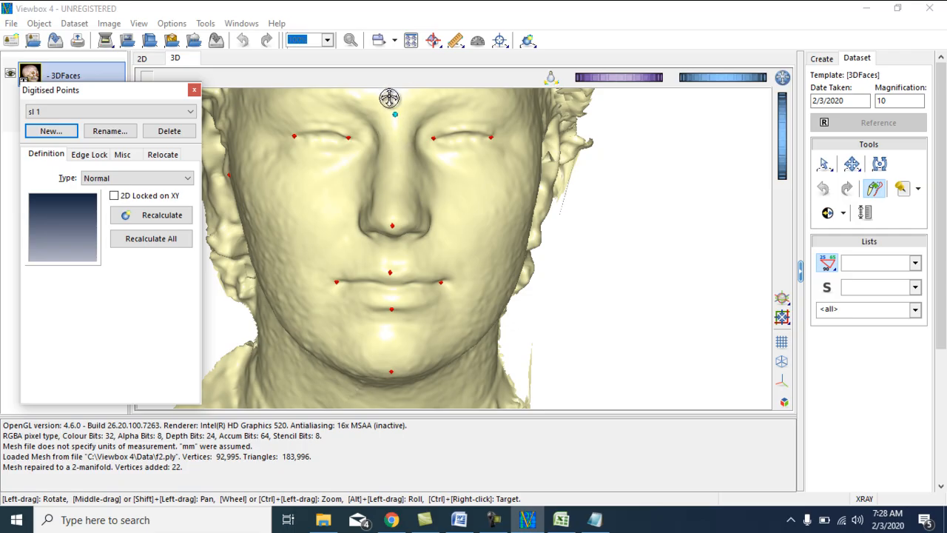
{"action": "left_click", "coordinate": [194, 91]}
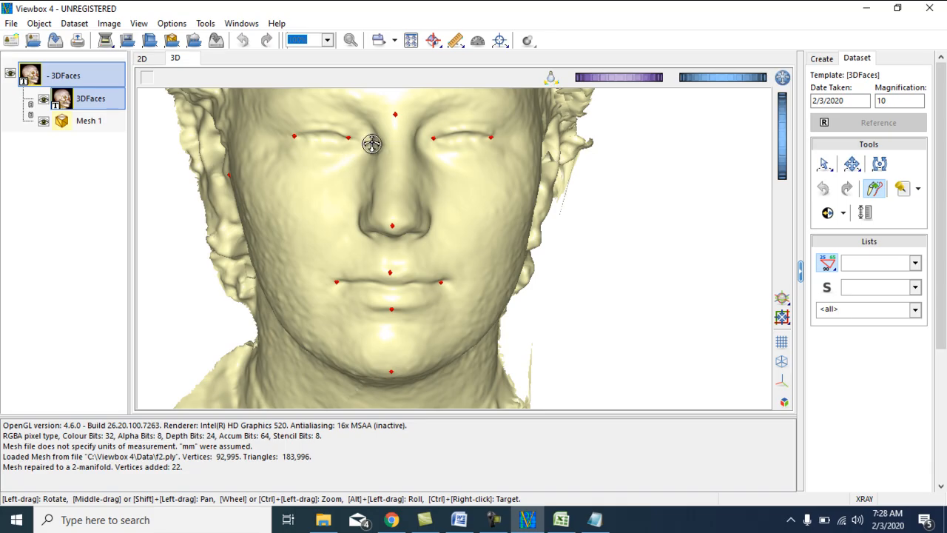
- Open the Graphics definitions of the 3DFaces template and create a new graphic named sl-gr
{"action": "right_click", "coordinate": [94, 104]}
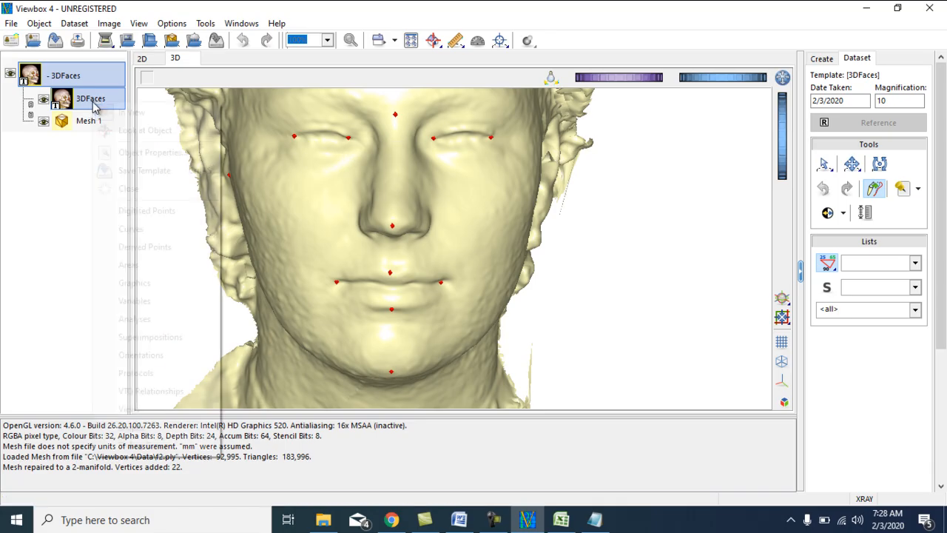
{"action": "left_click", "coordinate": [152, 284]}
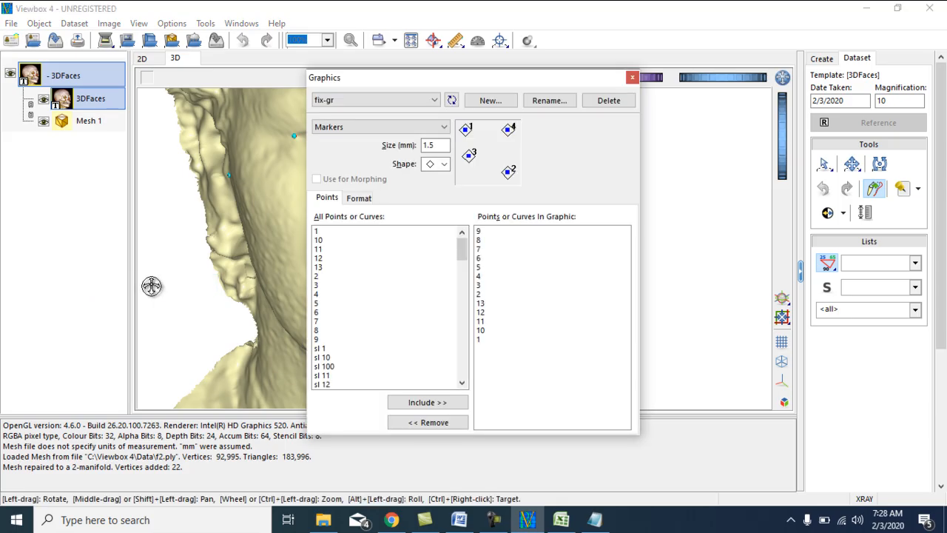
{"action": "left_click", "coordinate": [488, 101]}
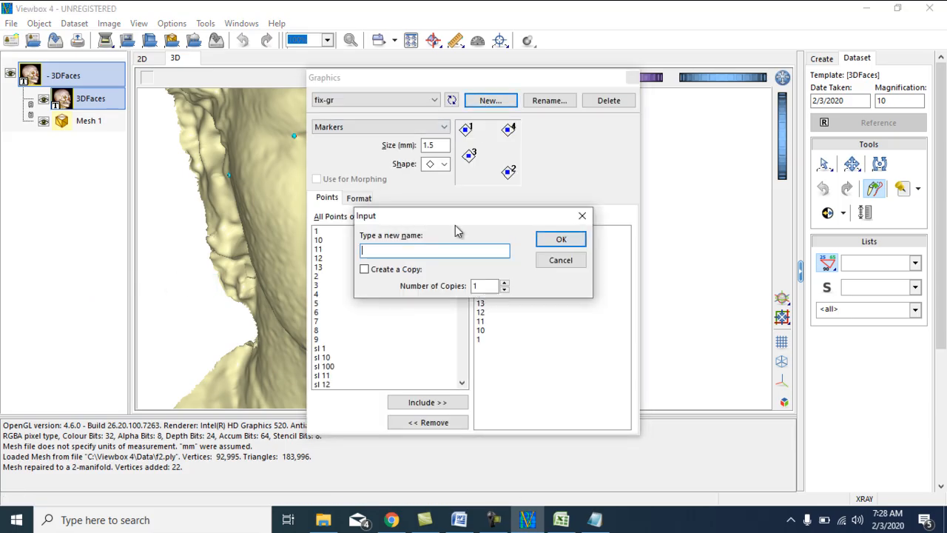
{"action": "type", "text": "sl-gr"}
{"action": "left_click", "coordinate": [561, 239]}
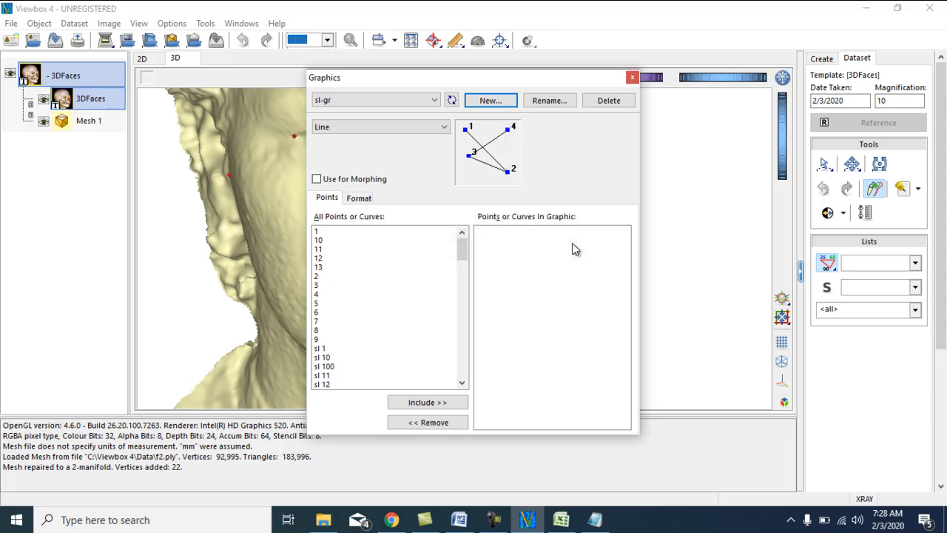
- Set the sl-gr graphic to circular markers with a size of 1.5 mm
{"action": "left_click_drag", "start_coordinate": [562, 77], "coordinate": [798, 66]}
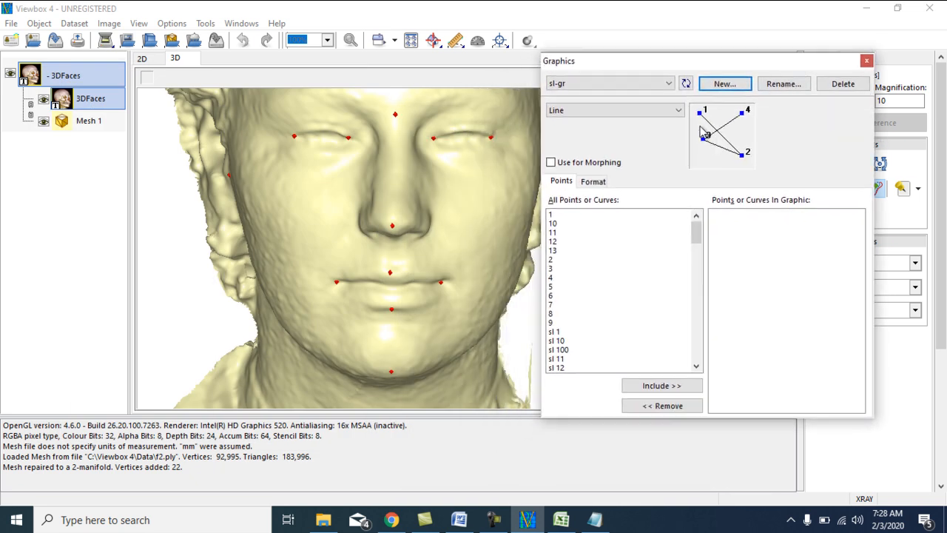
{"action": "left_click", "coordinate": [679, 114]}
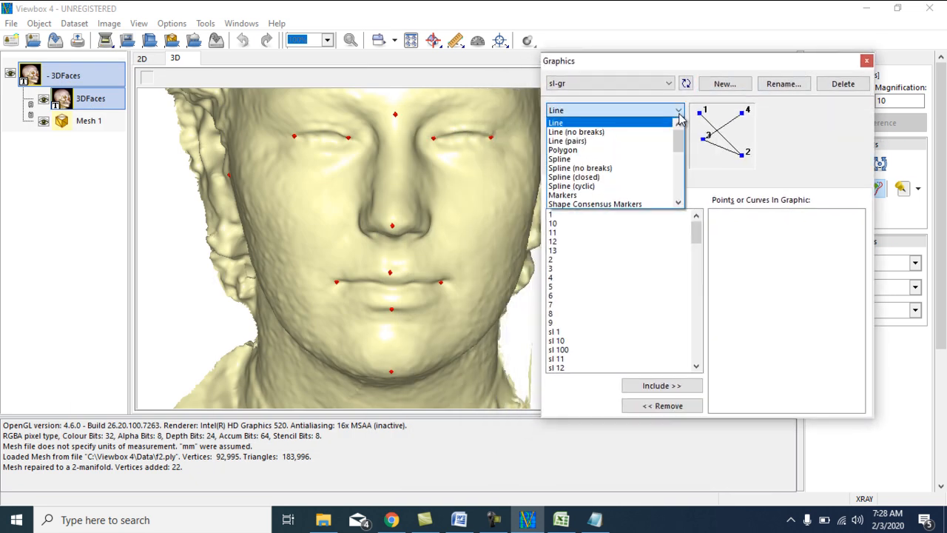
{"action": "left_click", "coordinate": [598, 194]}
{"action": "left_click", "coordinate": [677, 146]}
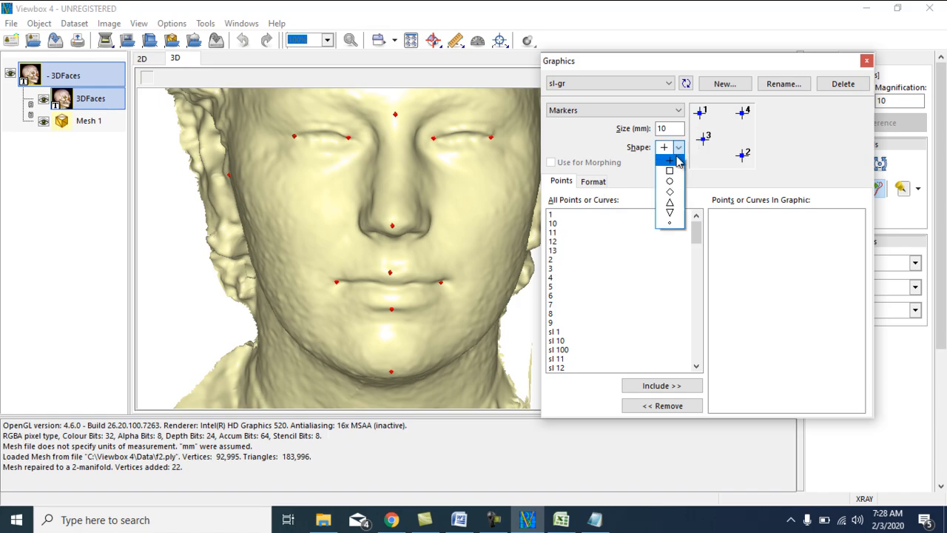
{"action": "left_click", "coordinate": [674, 187]}
{"action": "left_click", "coordinate": [674, 130]}
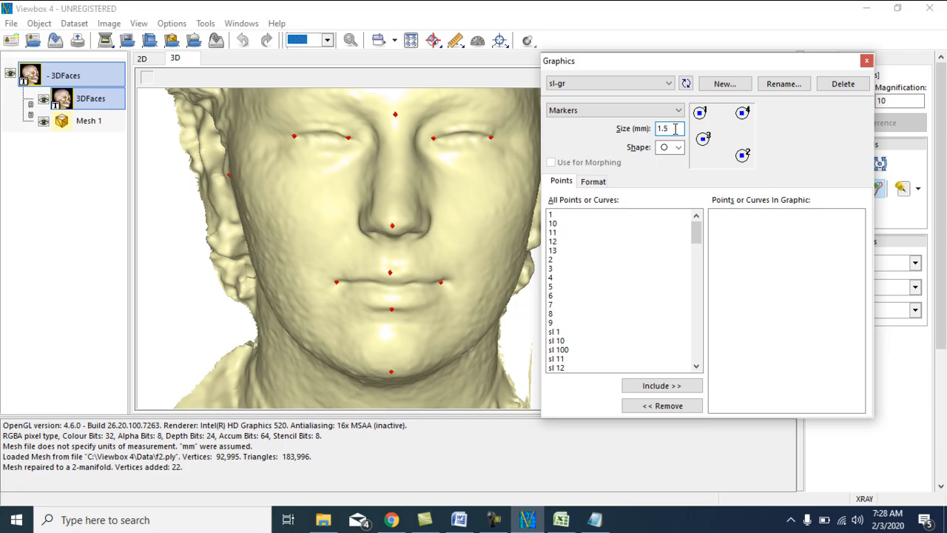
- Include all sl points from sl 1 to sl 100 in the sl-gr graphic
{"action": "left_click", "coordinate": [583, 278]}
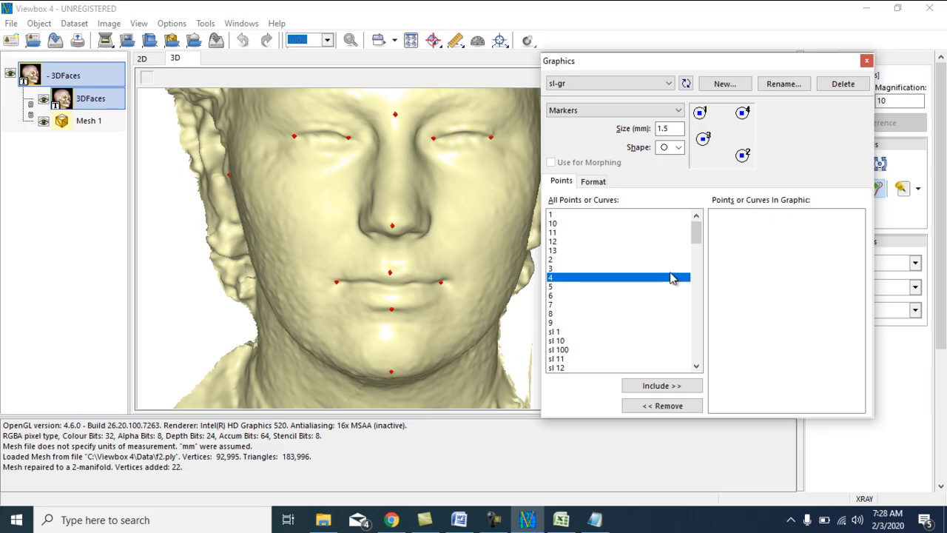
{"action": "left_click", "coordinate": [559, 332]}
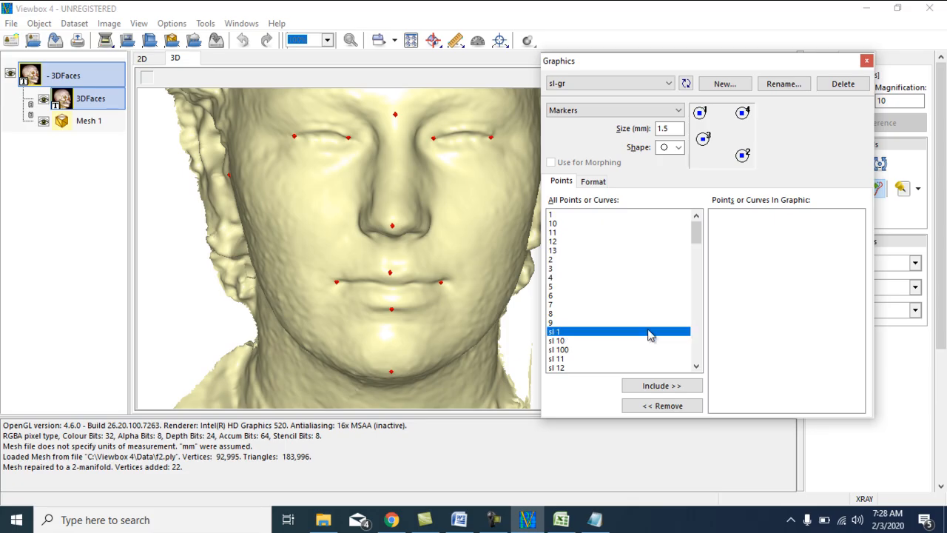
{"action": "mouse_move", "coordinate": [698, 235]}
{"action": "left_mouse_down"}
{"action": "mouse_move", "coordinate": [697, 252]}
{"action": "mouse_move", "coordinate": [698, 241]}
{"action": "left_mouse_up"}
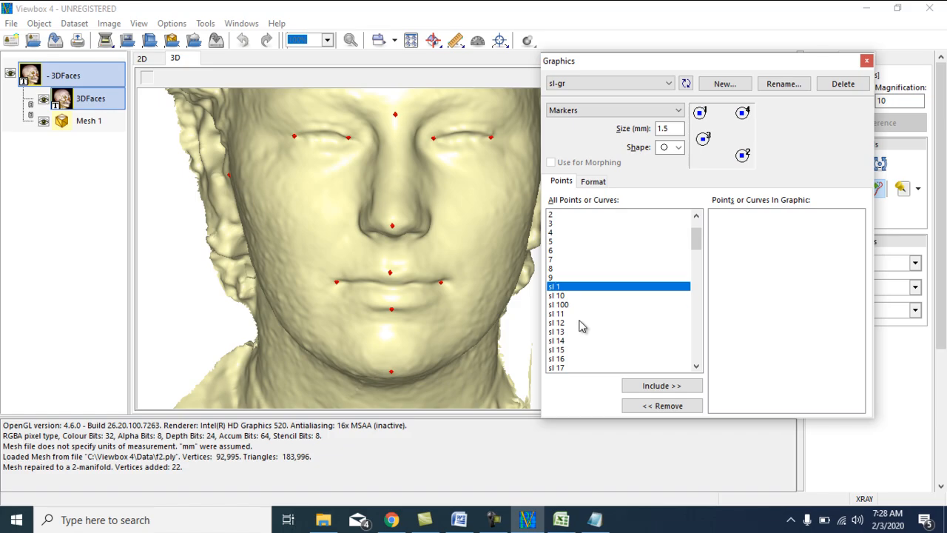
{"action": "left_click_drag", "start_coordinate": [697, 238], "coordinate": [699, 364]}
{"action": "left_click", "coordinate": [554, 367], "text": "shift"}
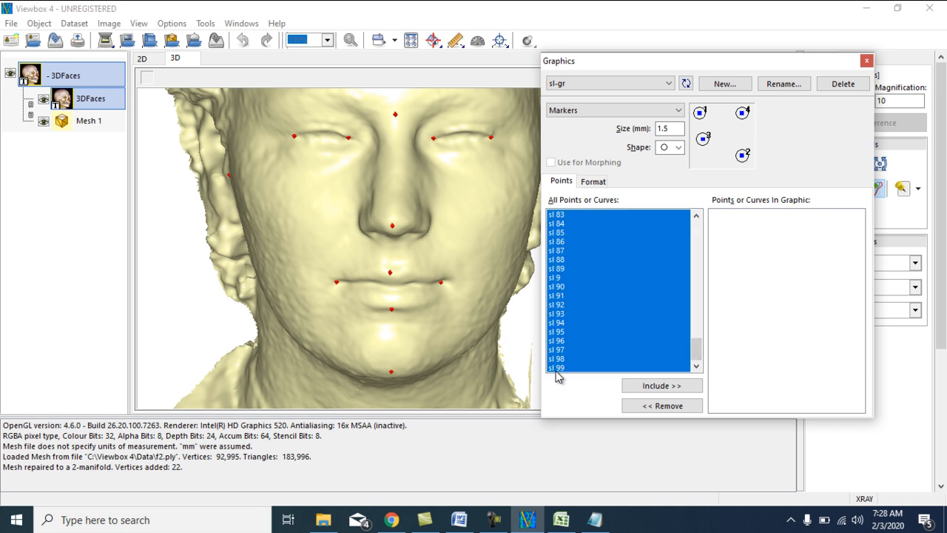
{"action": "left_click", "coordinate": [660, 390]}
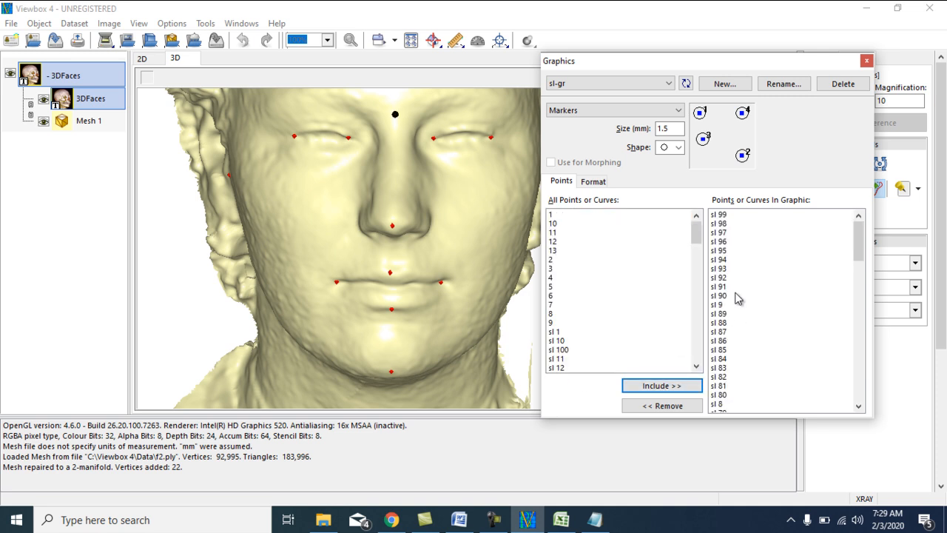
{"action": "mouse_move", "coordinate": [858, 240]}
{"action": "left_mouse_down"}
{"action": "mouse_move", "coordinate": [854, 380]}
{"action": "mouse_move", "coordinate": [849, 233]}
{"action": "left_mouse_up"}
- Set the colour of the sl-gr markers to blue
{"action": "left_click", "coordinate": [595, 183]}
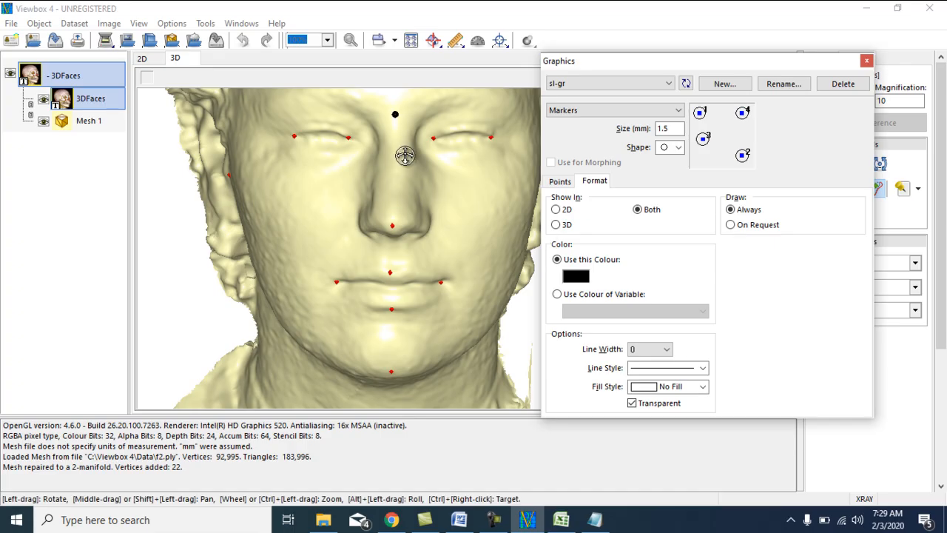
{"action": "left_click", "coordinate": [579, 278]}
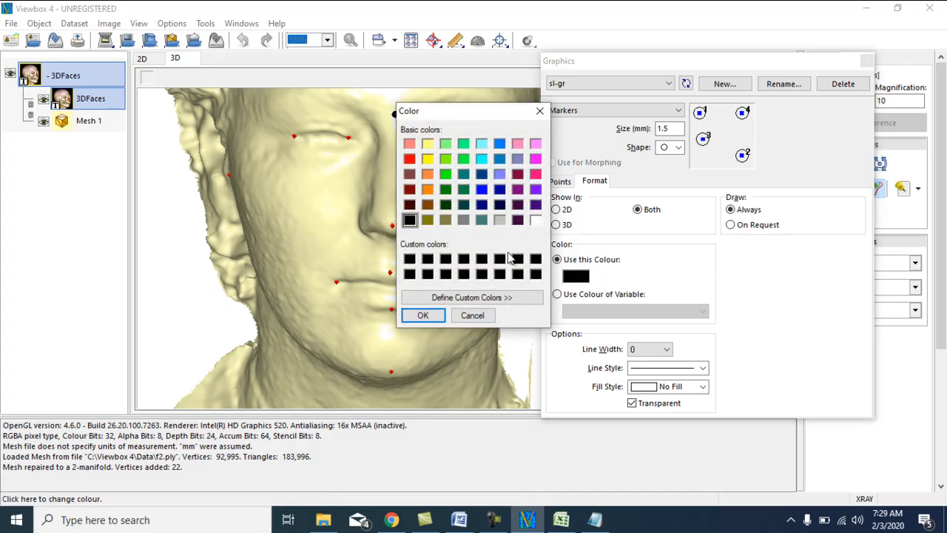
{"action": "left_click", "coordinate": [481, 190]}
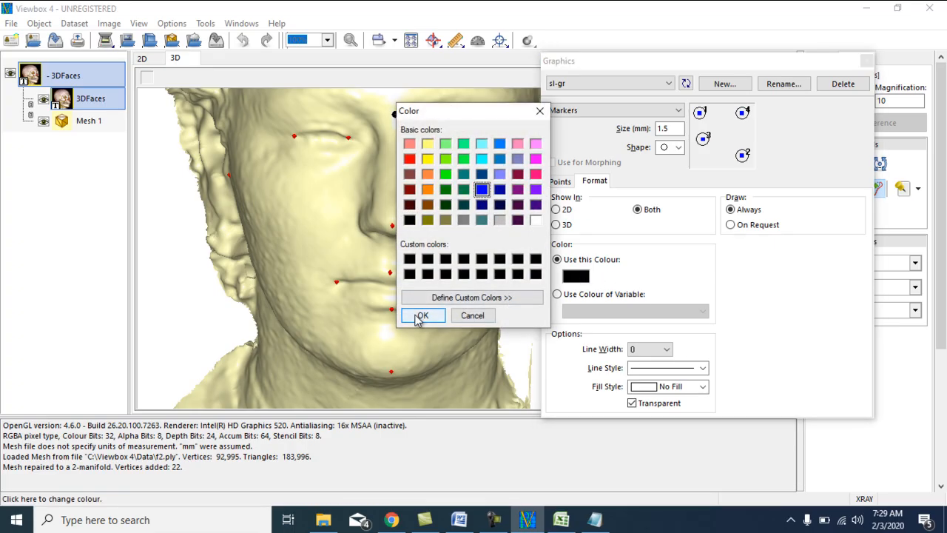
{"action": "left_click", "coordinate": [423, 314]}
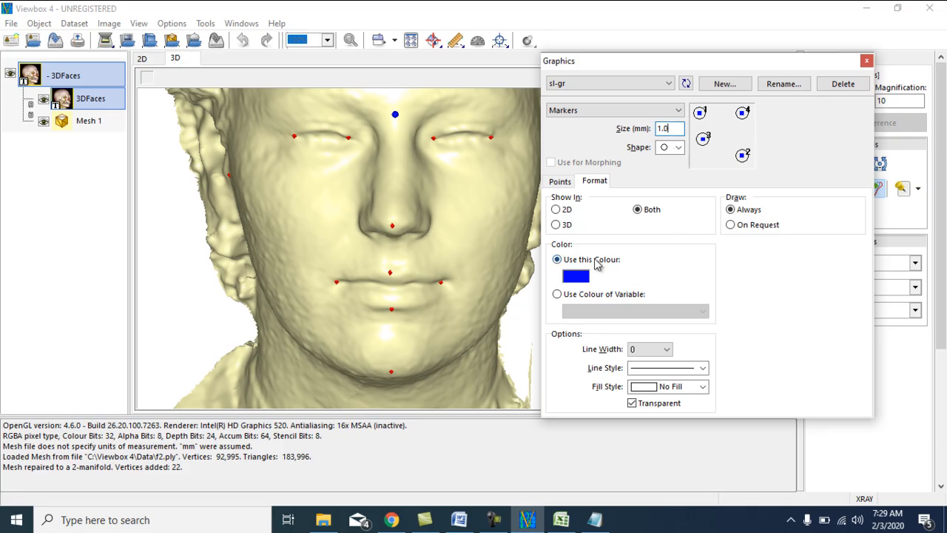
- Try a size of 1.0 mm for the sl-gr markers
{"action": "left_click", "coordinate": [560, 181]}
{"action": "left_click", "coordinate": [594, 182]}
{"action": "left_click", "coordinate": [473, 197]}
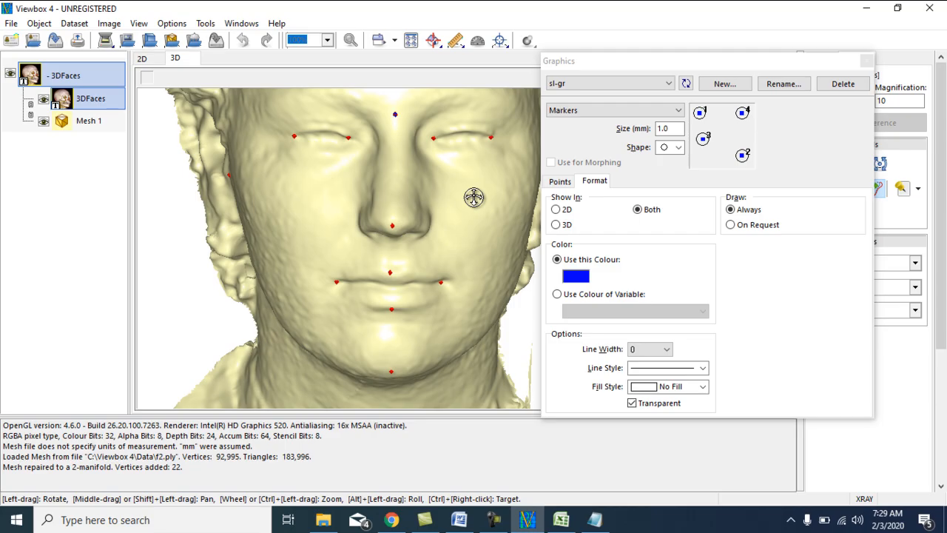
- Set the sl-gr marker size to 1.5 mm and close the Graphics dialog
{"action": "left_click", "coordinate": [674, 128]}
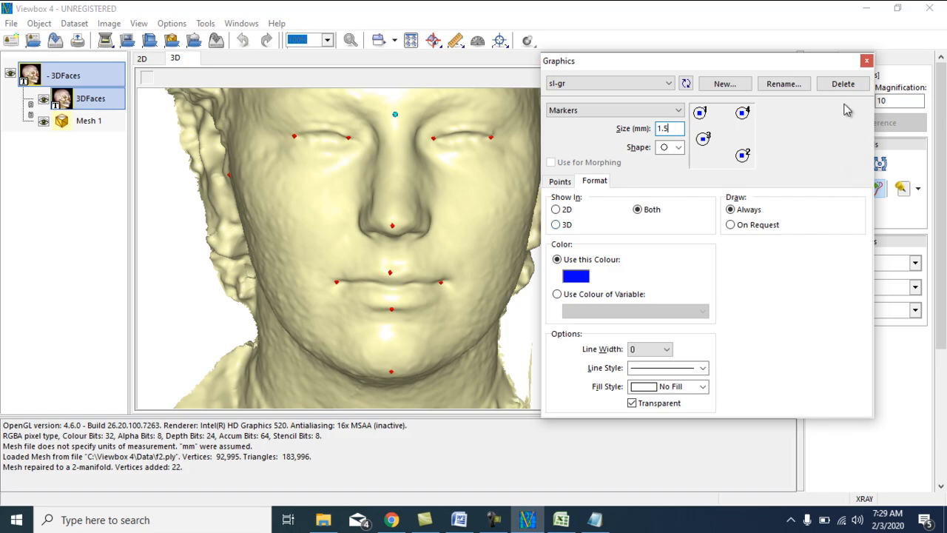
{"action": "left_click", "coordinate": [435, 157]}
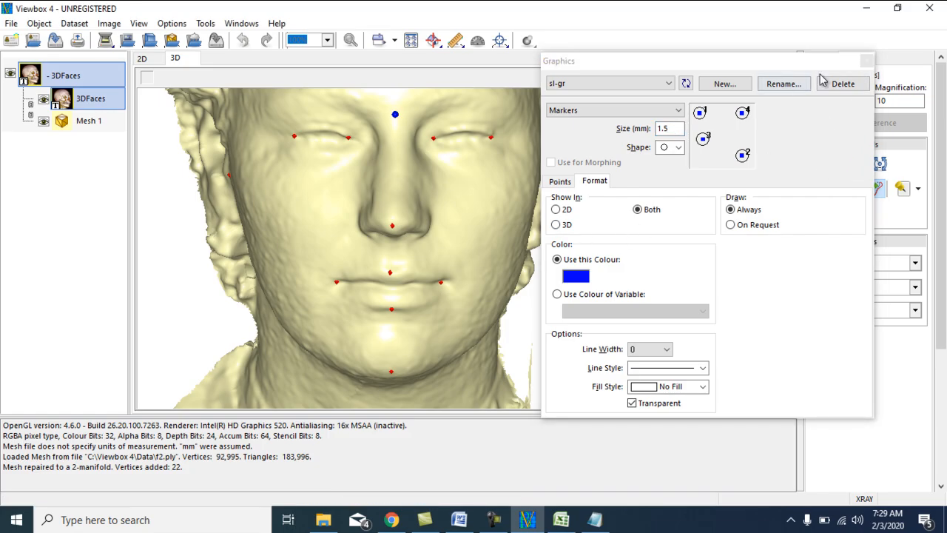
{"action": "left_click", "coordinate": [866, 61]}
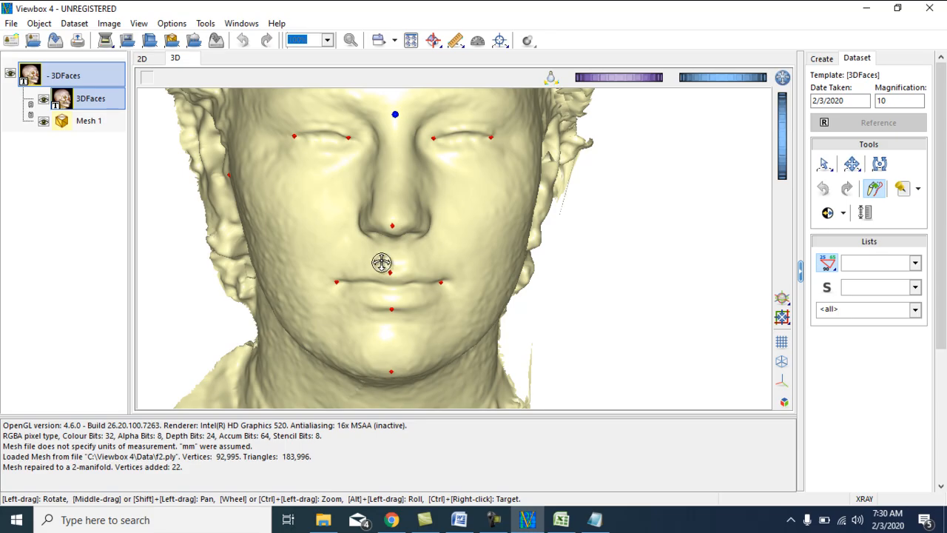
- Select Mesh 1 and prepare its selection brush with selection 6 (cyan) and a brush size of 10000
{"action": "left_click_drag", "start_coordinate": [343, 205], "coordinate": [433, 210]}
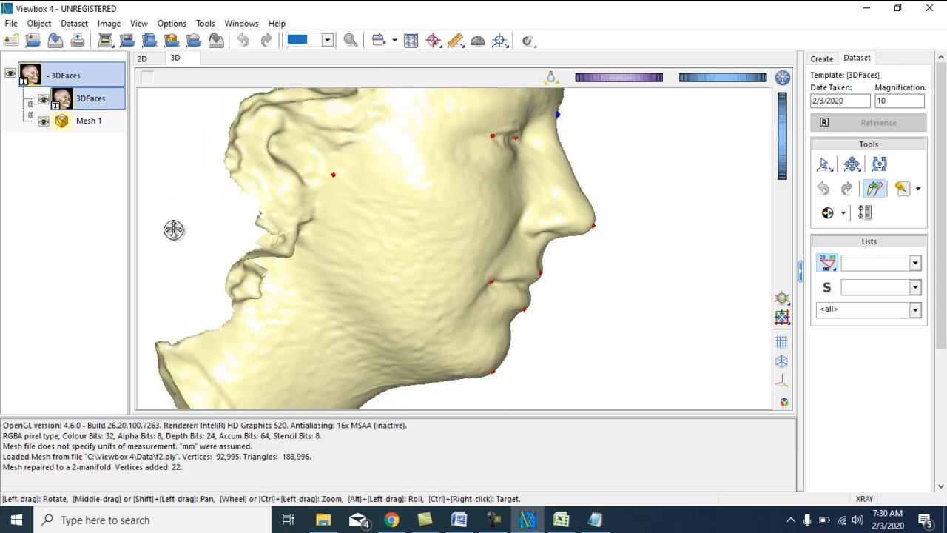
{"action": "left_click_drag", "start_coordinate": [523, 260], "coordinate": [429, 250]}
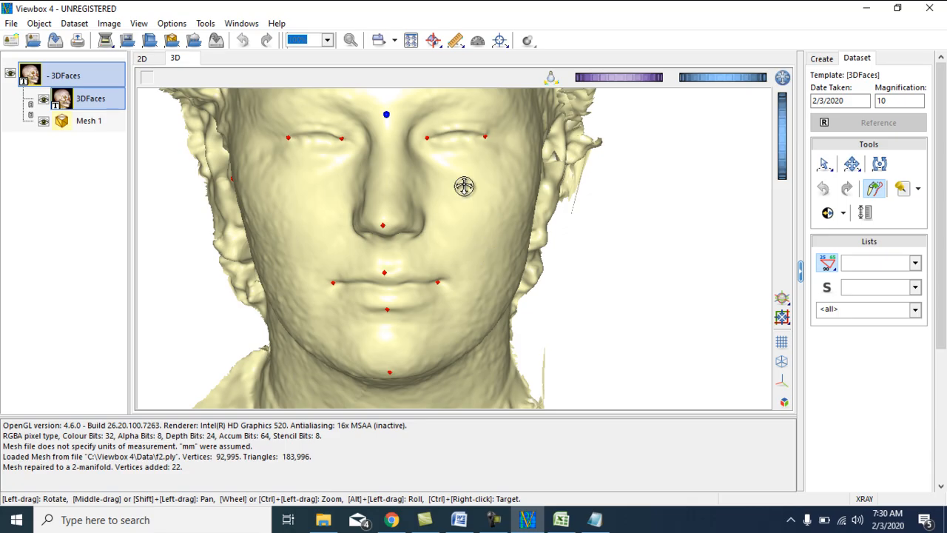
{"action": "left_click", "coordinate": [95, 122]}
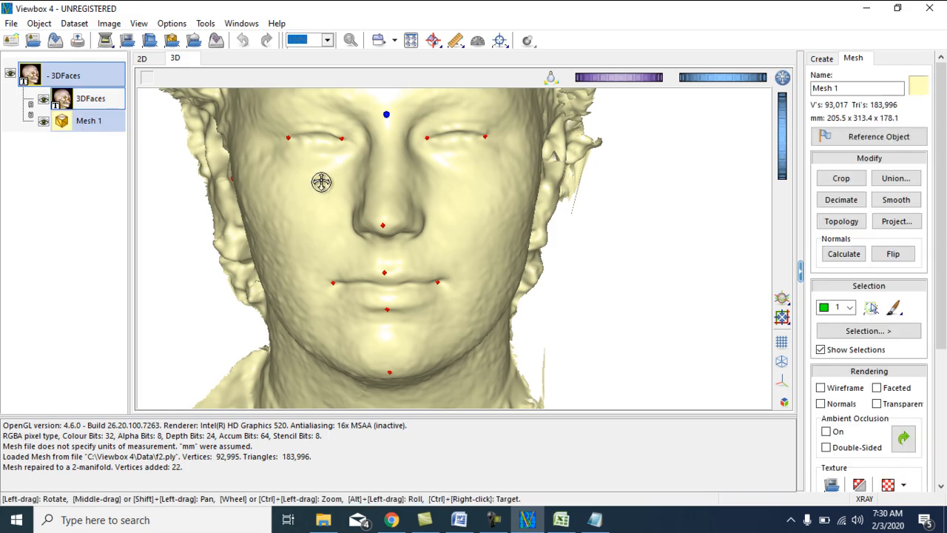
{"action": "left_click_drag", "start_coordinate": [363, 211], "coordinate": [365, 214]}
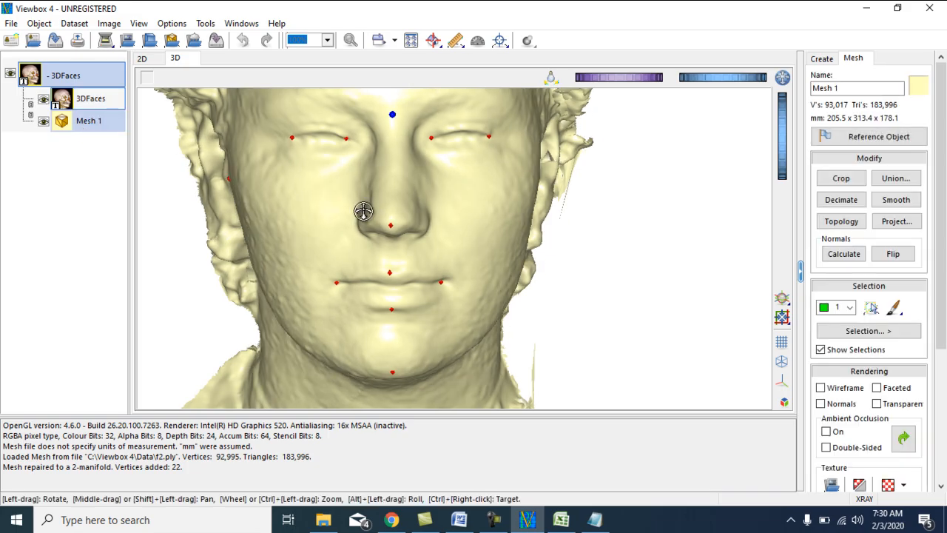
{"action": "left_click", "coordinate": [849, 309]}
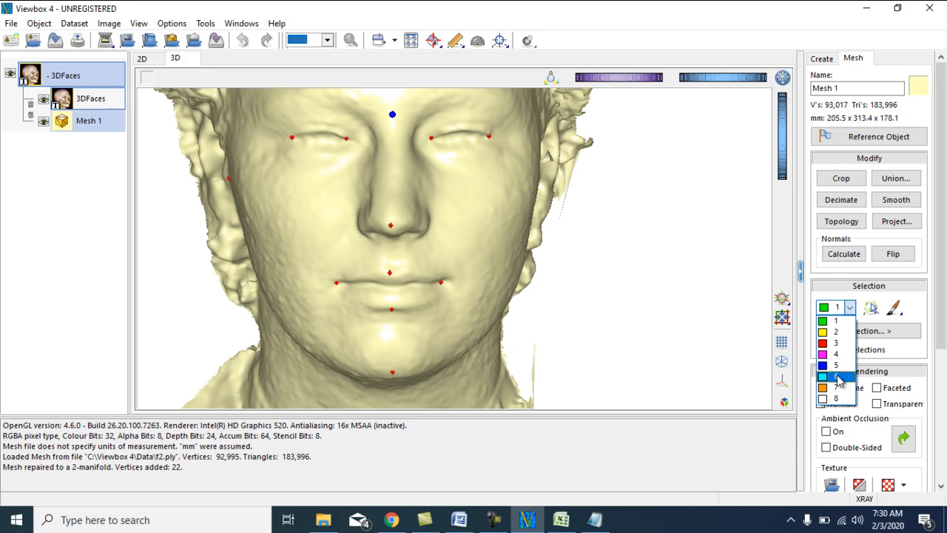
{"action": "left_click", "coordinate": [838, 378]}
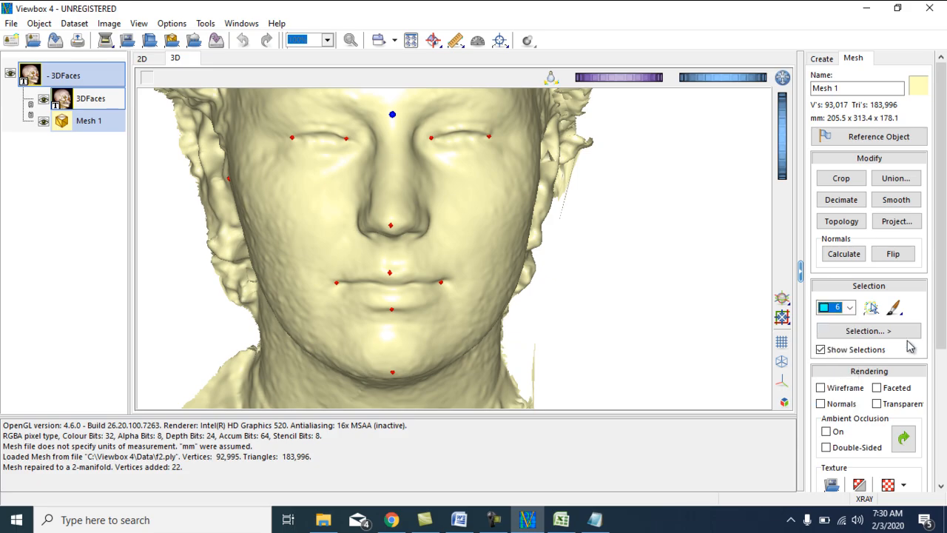
{"action": "left_click", "coordinate": [901, 315]}
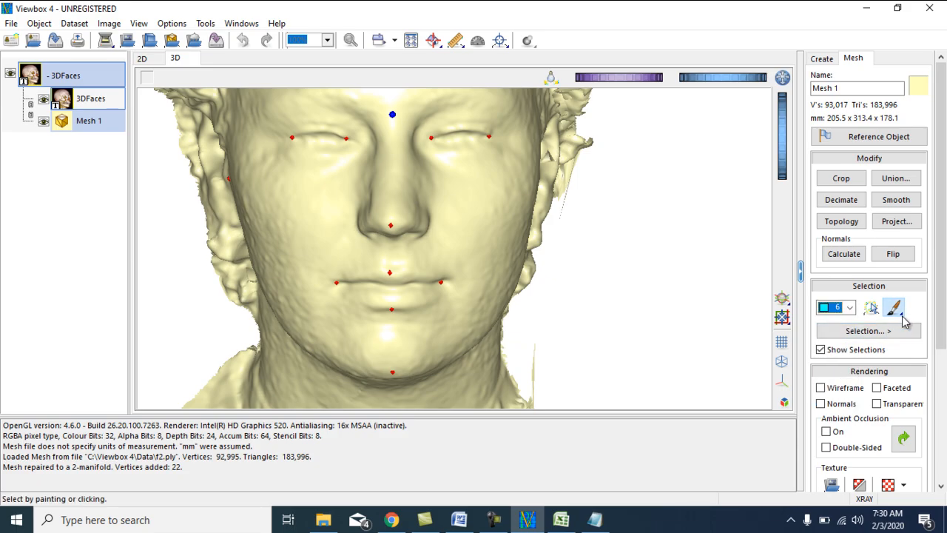
{"action": "left_click", "coordinate": [903, 318]}
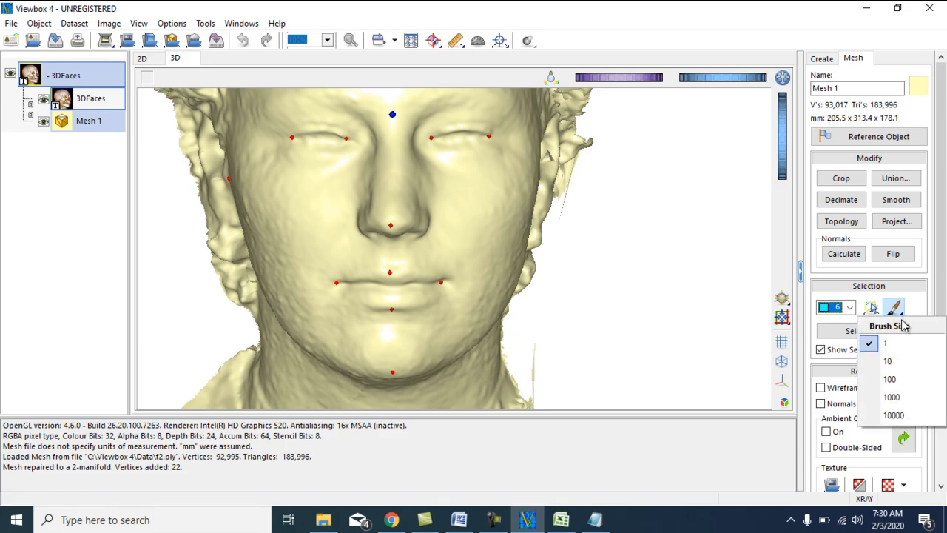
{"action": "left_click", "coordinate": [893, 417]}
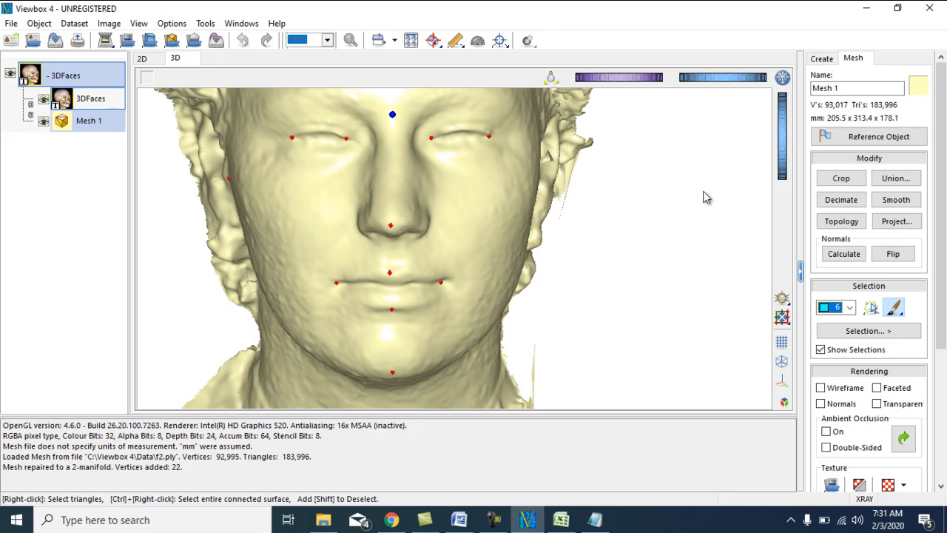
- Paint selection 6 over the front of the face on Mesh 1, from the forehead down to the chin
{"action": "scroll", "coordinate": [600, 219], "scroll_direction": "down", "scroll_amount": 2}
{"action": "scroll", "coordinate": [600, 219], "scroll_direction": "down", "scroll_amount": 1}
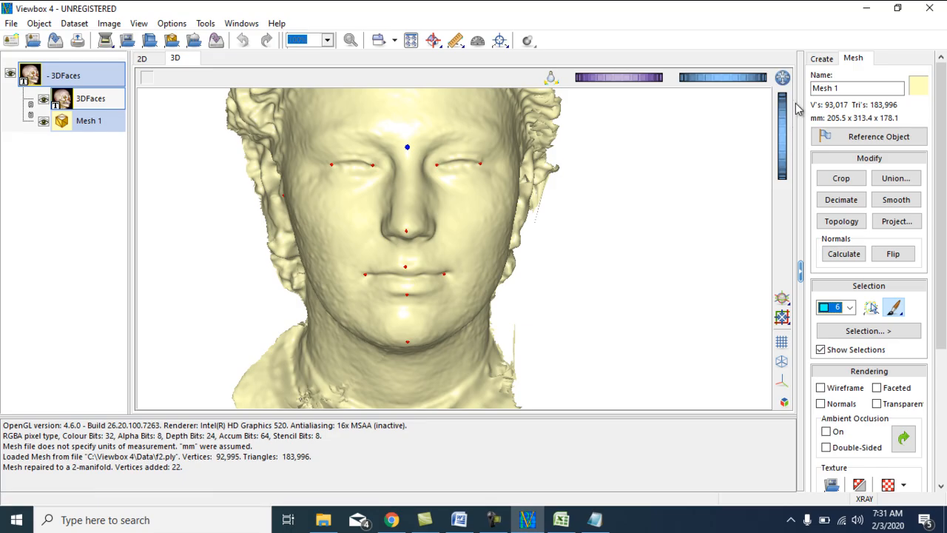
{"action": "left_click", "coordinate": [783, 78]}
{"action": "left_click_drag", "start_coordinate": [441, 157], "coordinate": [440, 169]}
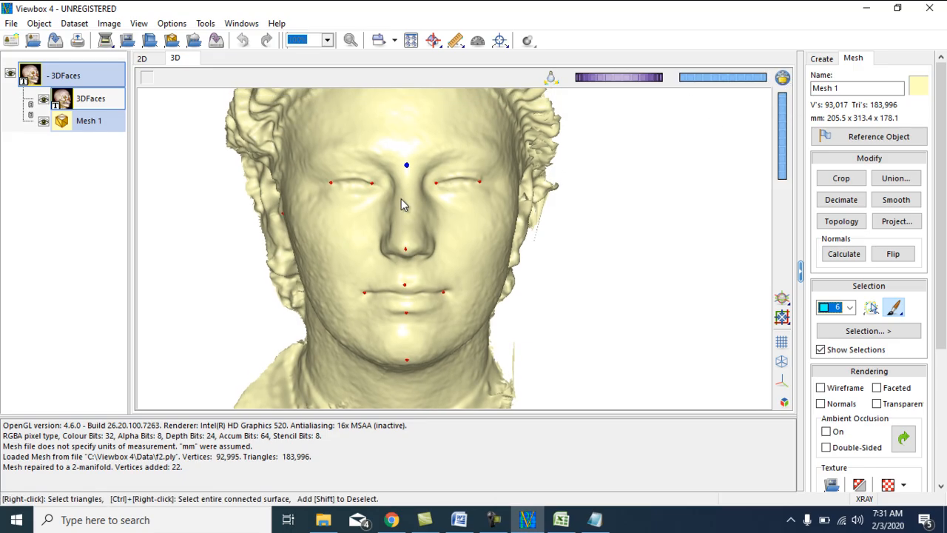
{"action": "left_click", "coordinate": [783, 78]}
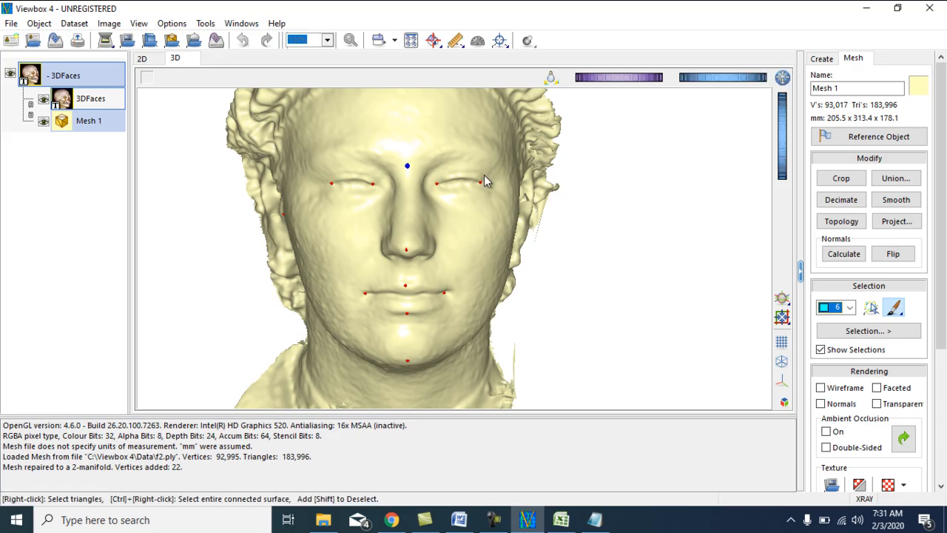
{"action": "mouse_move", "coordinate": [438, 207]}
{"action": "left_mouse_down"}
{"action": "mouse_move", "coordinate": [460, 206]}
{"action": "mouse_move", "coordinate": [441, 204]}
{"action": "left_mouse_up"}
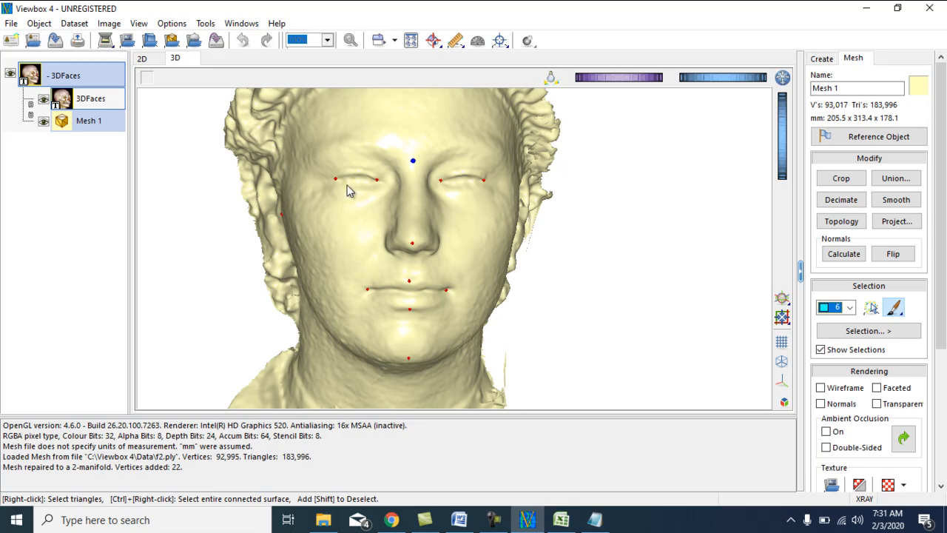
{"action": "right_click", "coordinate": [339, 130]}
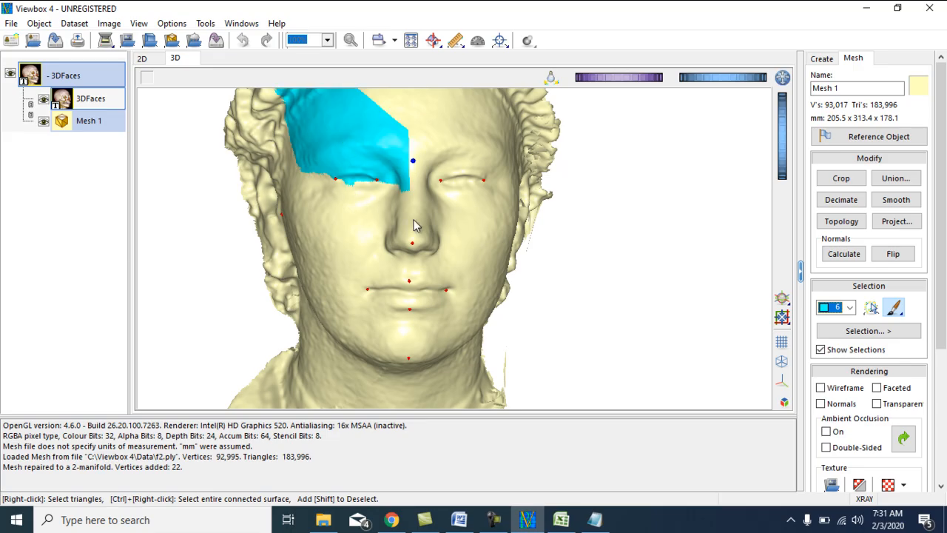
{"action": "scroll", "coordinate": [716, 216], "scroll_direction": "down", "scroll_amount": 2}
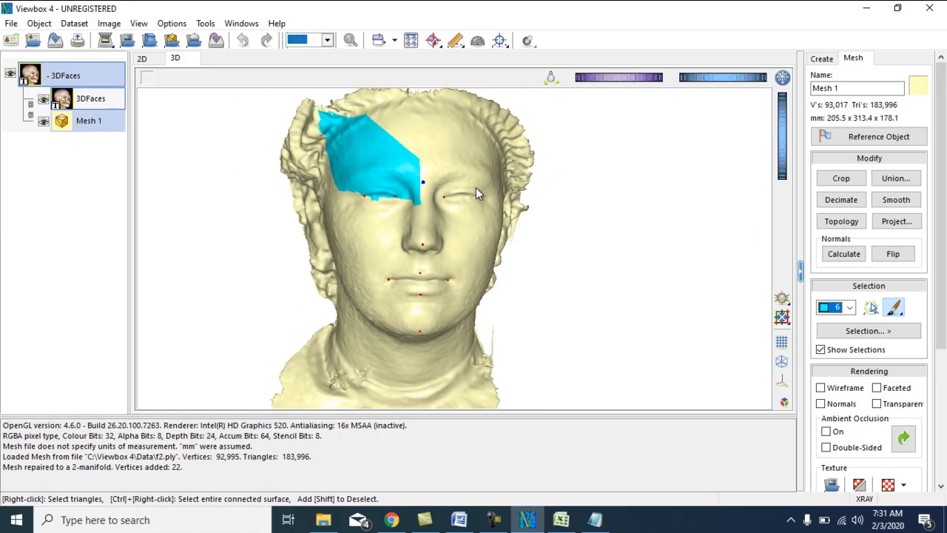
{"action": "mouse_move", "coordinate": [392, 213]}
{"action": "right_mouse_down"}
{"action": "mouse_move", "coordinate": [413, 194]}
{"action": "mouse_move", "coordinate": [415, 153]}
{"action": "mouse_move", "coordinate": [440, 160]}
{"action": "mouse_move", "coordinate": [461, 205]}
{"action": "mouse_move", "coordinate": [407, 296]}
{"action": "mouse_move", "coordinate": [442, 307]}
{"action": "mouse_move", "coordinate": [401, 309]}
{"action": "mouse_move", "coordinate": [375, 279]}
{"action": "mouse_move", "coordinate": [357, 221]}
{"action": "right_mouse_up"}
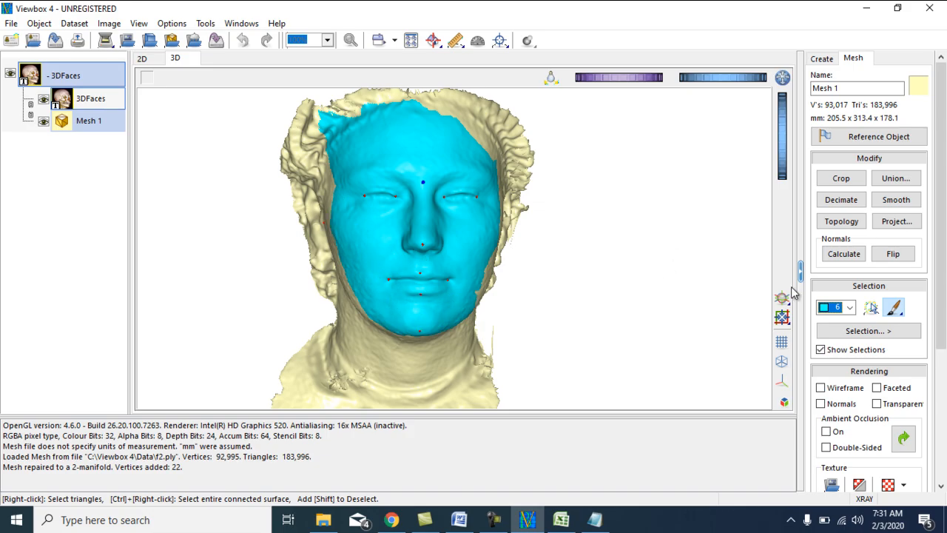
- Set the selection brush size to 1000 and extend selection 6 over the subject's left cheek, jaw and temple on Mesh 1
{"action": "left_click", "coordinate": [895, 310]}
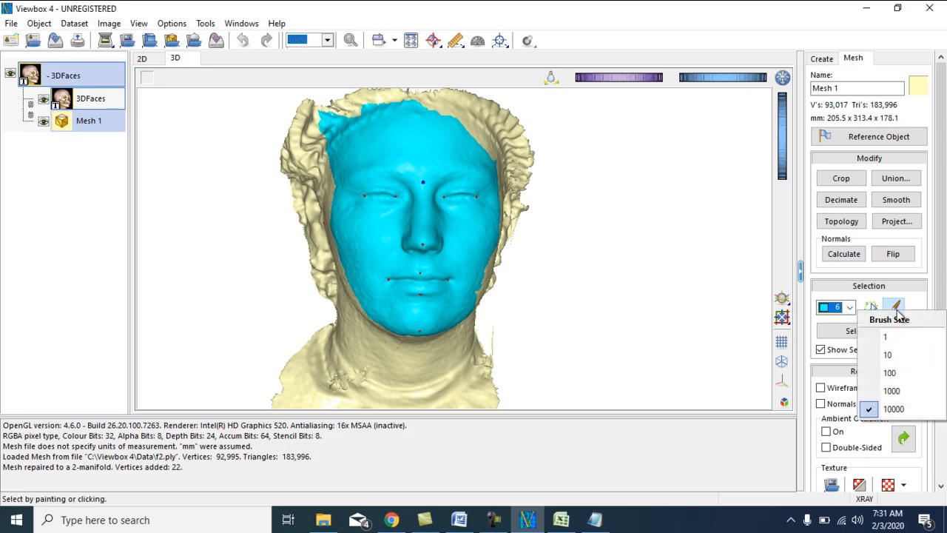
{"action": "left_click", "coordinate": [900, 391]}
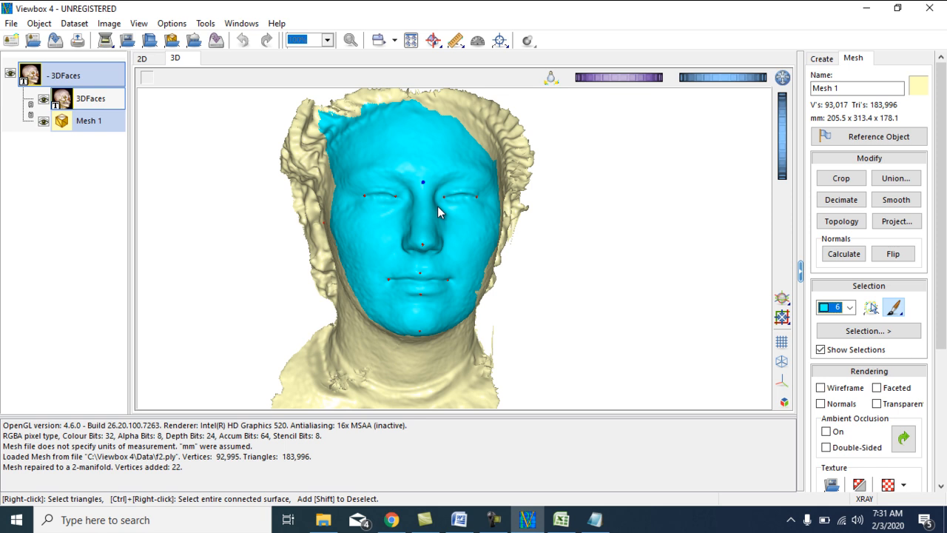
{"action": "left_click_drag", "start_coordinate": [422, 203], "coordinate": [374, 203]}
{"action": "mouse_move", "coordinate": [463, 252]}
{"action": "right_mouse_down"}
{"action": "mouse_move", "coordinate": [481, 211]}
{"action": "mouse_move", "coordinate": [476, 176]}
{"action": "mouse_move", "coordinate": [487, 240]}
{"action": "right_mouse_up"}
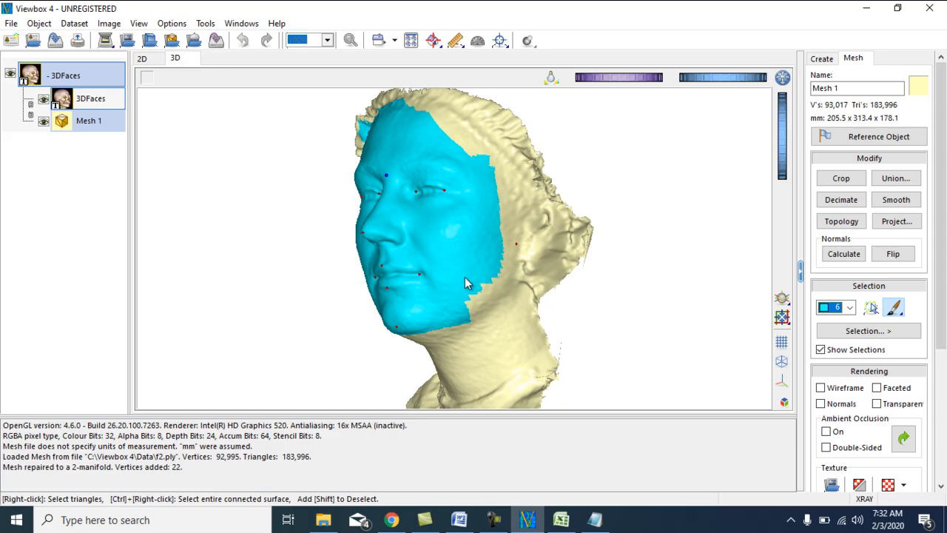
{"action": "mouse_move", "coordinate": [487, 264]}
{"action": "right_mouse_down"}
{"action": "mouse_move", "coordinate": [496, 230]}
{"action": "mouse_move", "coordinate": [500, 285]}
{"action": "mouse_move", "coordinate": [504, 244]}
{"action": "right_mouse_up"}
{"action": "right_click_drag", "start_coordinate": [466, 171], "coordinate": [454, 155]}
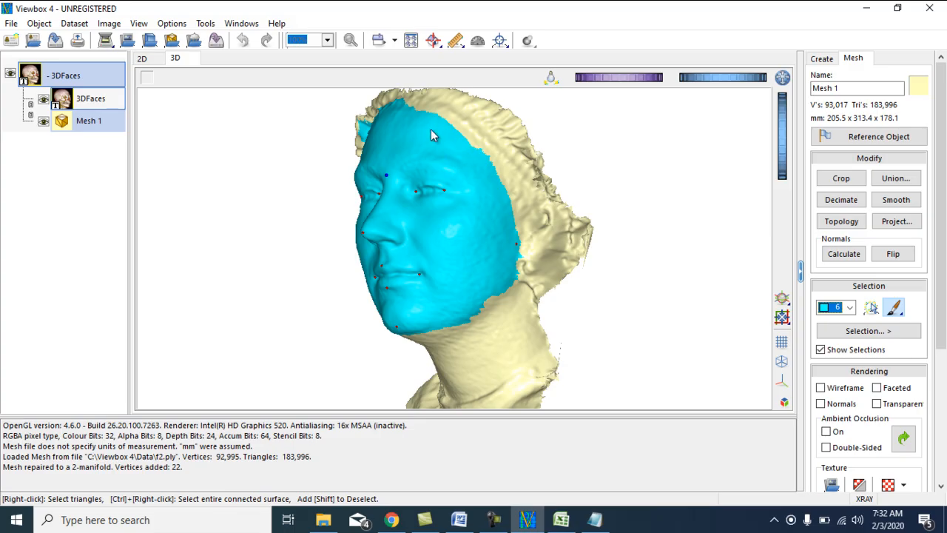
- Extend selection 6 over the subject's right cheek and temple as far as the front of the ear
{"action": "left_click_drag", "start_coordinate": [432, 190], "coordinate": [535, 199]}
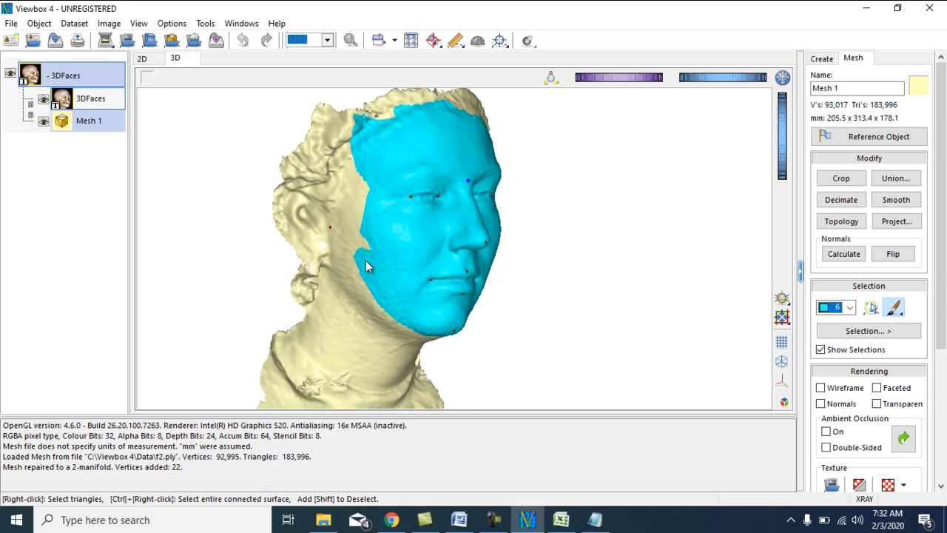
{"action": "mouse_move", "coordinate": [367, 282]}
{"action": "right_mouse_down"}
{"action": "mouse_move", "coordinate": [349, 260]}
{"action": "mouse_move", "coordinate": [370, 245]}
{"action": "mouse_move", "coordinate": [356, 206]}
{"action": "right_mouse_up"}
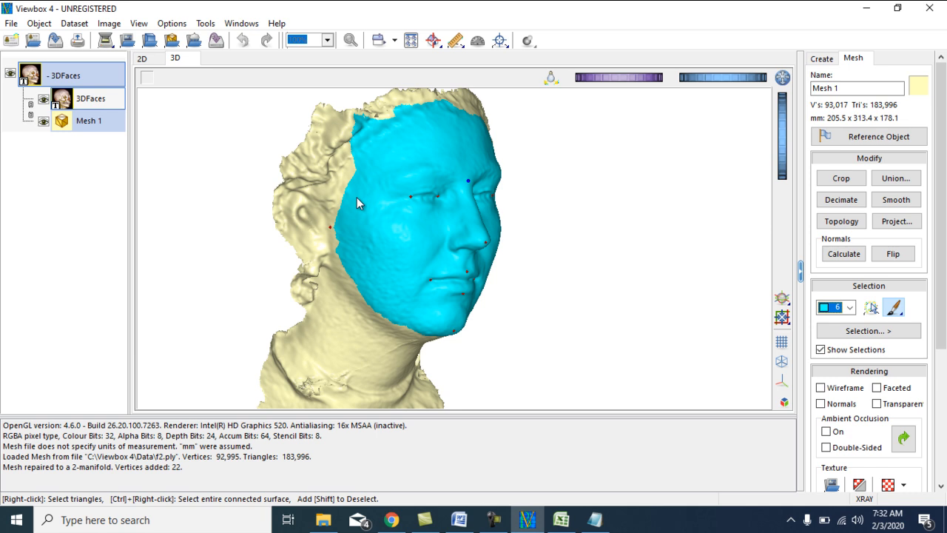
{"action": "right_click_drag", "start_coordinate": [335, 240], "coordinate": [350, 278]}
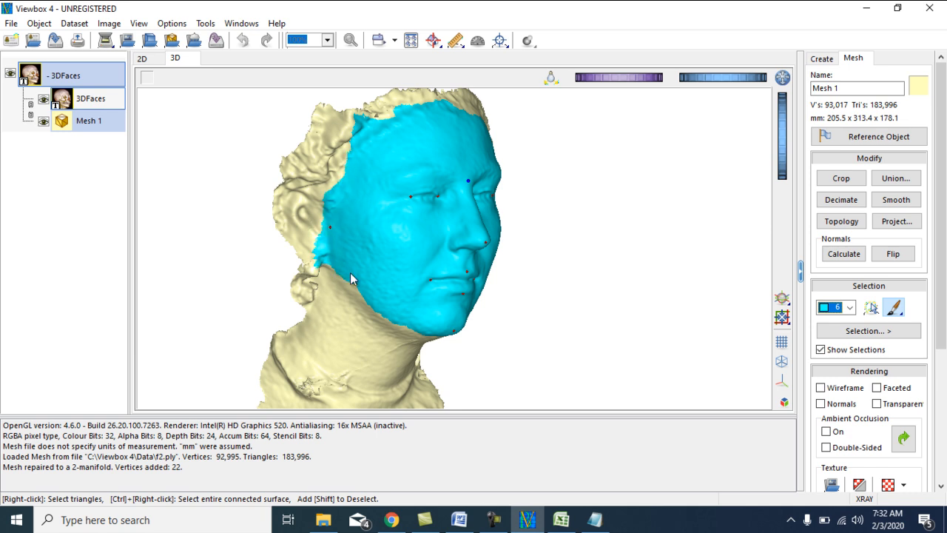
- Correct the selection edge at the subject's right upper forehead by deselecting a patch and repainting the missing area
{"action": "left_click_drag", "start_coordinate": [384, 254], "coordinate": [450, 185]}
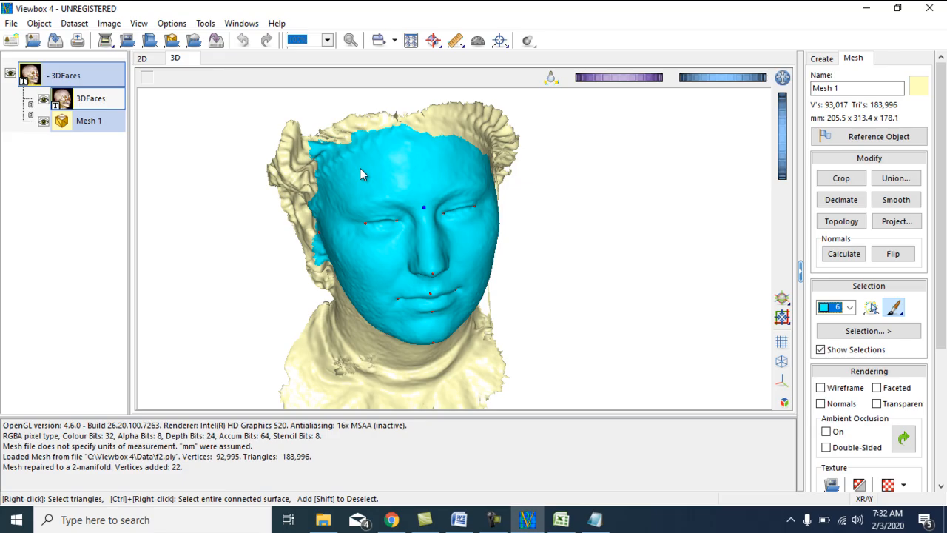
{"action": "left_click_drag", "start_coordinate": [348, 150], "coordinate": [353, 153]}
{"action": "right_click_drag", "start_coordinate": [354, 150], "coordinate": [353, 154], "text": "shift"}
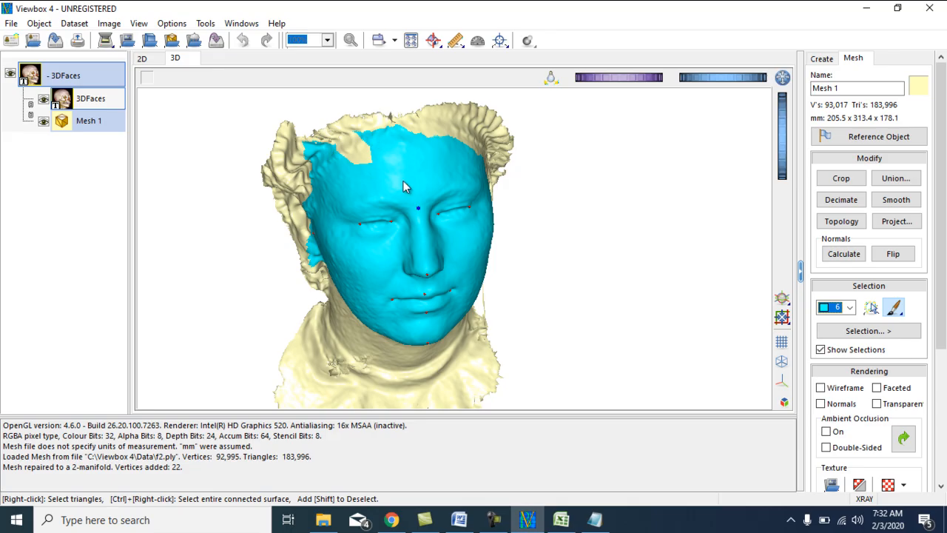
{"action": "right_click_drag", "start_coordinate": [361, 176], "coordinate": [363, 159]}
- Set the brush size to 100 and trim selection 6 away from the hair and ear on the subject's right side
{"action": "right_click", "coordinate": [896, 309]}
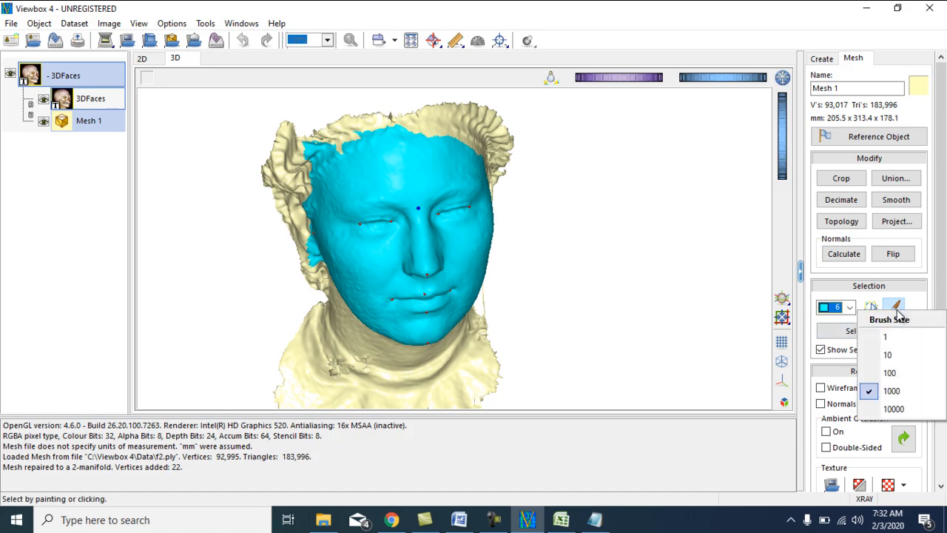
{"action": "left_click", "coordinate": [895, 373]}
{"action": "left_click_drag", "start_coordinate": [403, 239], "coordinate": [440, 233]}
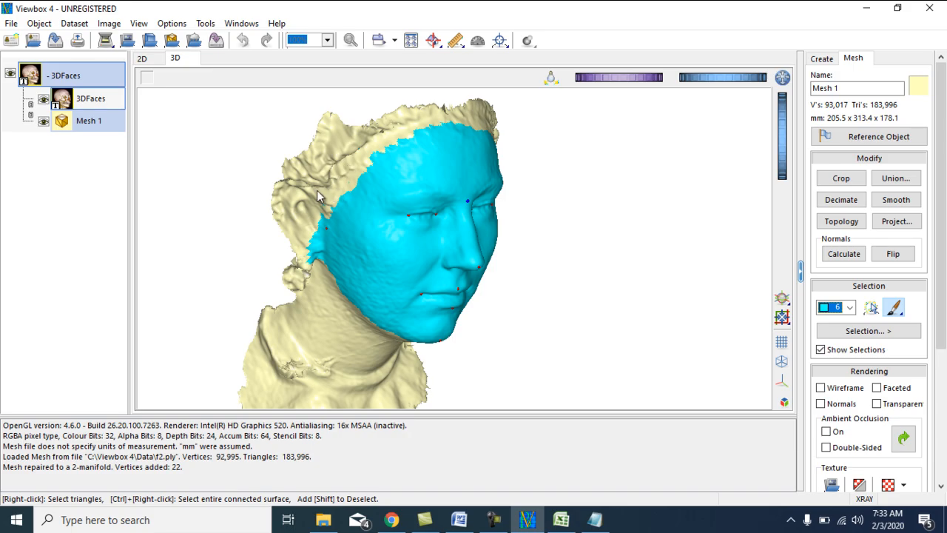
{"action": "mouse_move", "coordinate": [330, 208]}
{"action": "right_mouse_down"}
{"action": "mouse_move", "coordinate": [330, 231]}
{"action": "mouse_move", "coordinate": [313, 234]}
{"action": "mouse_move", "coordinate": [322, 241]}
{"action": "mouse_move", "coordinate": [310, 259]}
{"action": "mouse_move", "coordinate": [315, 240]}
{"action": "right_mouse_up"}
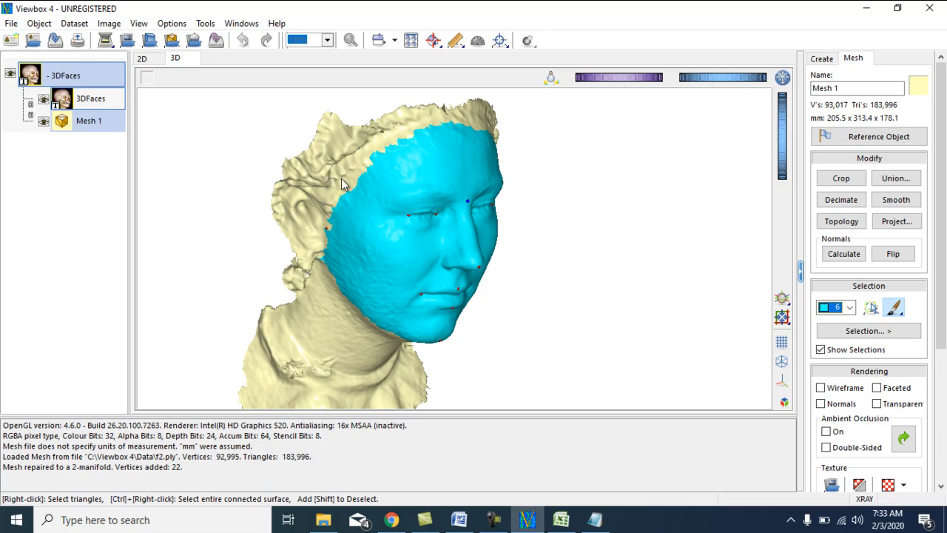
- Set the brush size to 1000 and deselect the strip along the hairline across the upper forehead
{"action": "left_click", "coordinate": [895, 309]}
{"action": "left_click", "coordinate": [894, 392]}
{"action": "left_click_drag", "start_coordinate": [410, 207], "coordinate": [382, 217]}
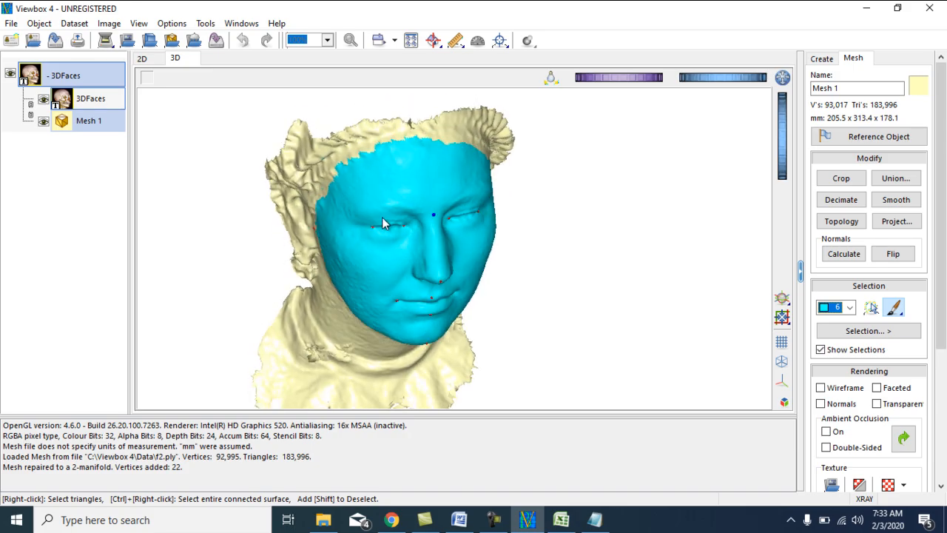
{"action": "mouse_move", "coordinate": [342, 155]}
{"action": "right_mouse_down", "text": "shift"}
{"action": "mouse_move", "coordinate": [431, 135]}
{"action": "mouse_move", "coordinate": [479, 140]}
{"action": "right_mouse_up", "text": "shift"}
{"action": "left_click_drag", "start_coordinate": [471, 160], "coordinate": [449, 132]}
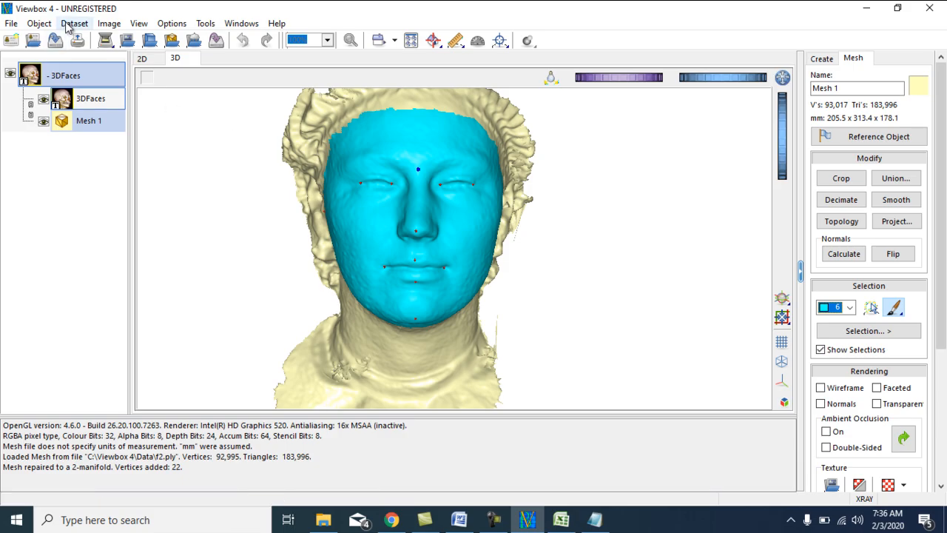
- Open the point coordinates of the 3DFaces dataset for editing and select the x values of sl 1 through sl 100
{"action": "left_click", "coordinate": [72, 25]}
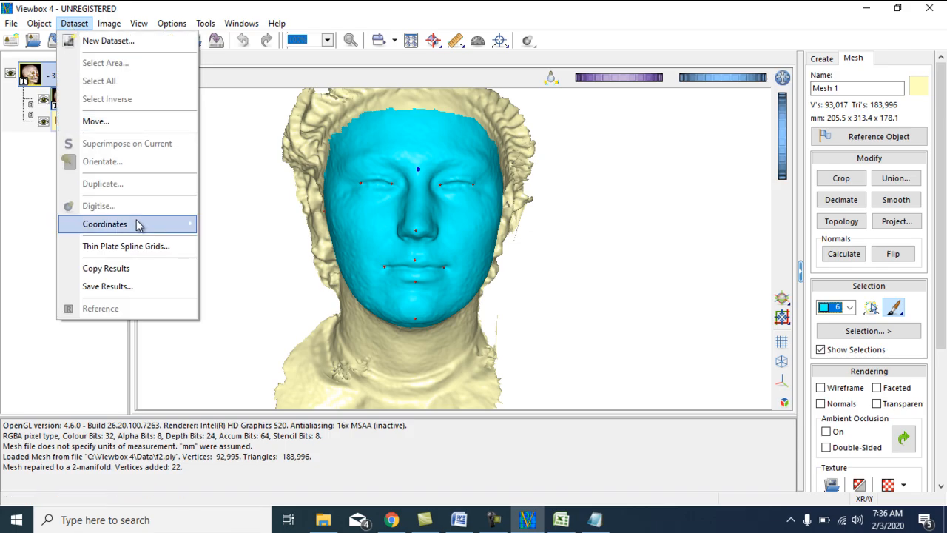
{"action": "mouse_move", "coordinate": [139, 225]}
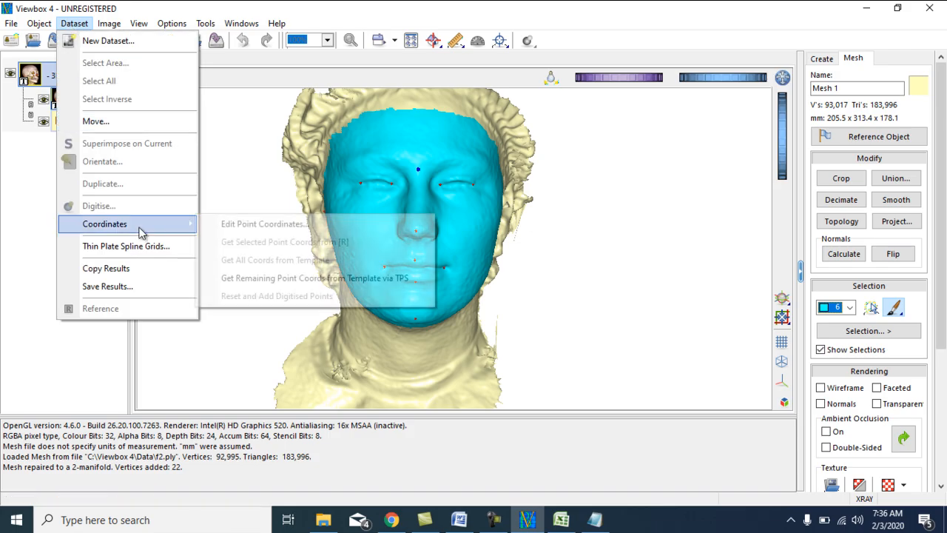
{"action": "left_click", "coordinate": [241, 228]}
{"action": "left_click_drag", "start_coordinate": [464, 90], "coordinate": [737, 82]}
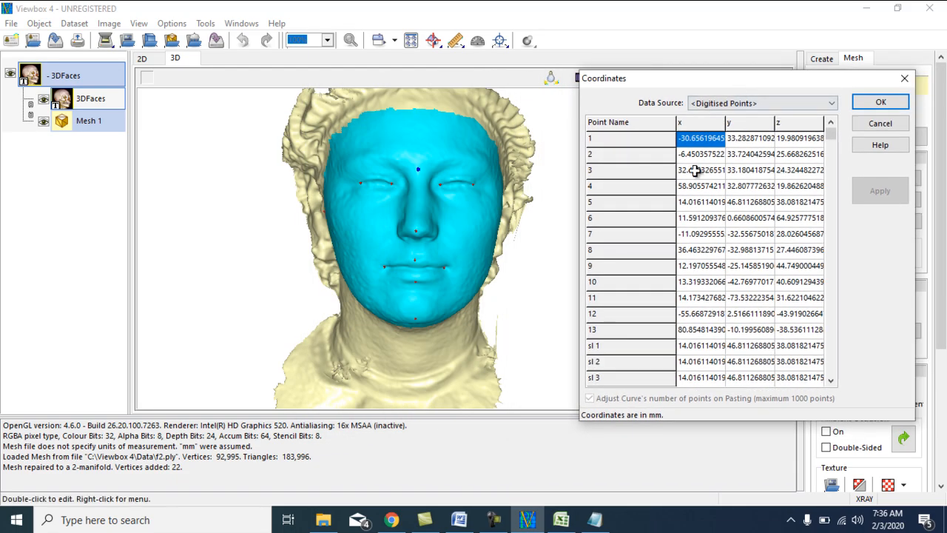
{"action": "left_click_drag", "start_coordinate": [831, 134], "coordinate": [832, 157]}
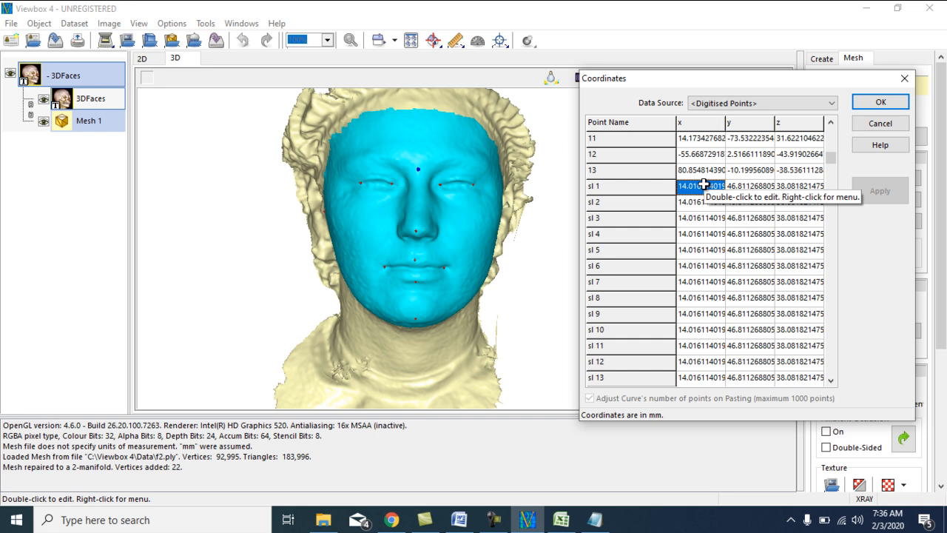
{"action": "left_click_drag", "start_coordinate": [831, 157], "coordinate": [838, 377]}
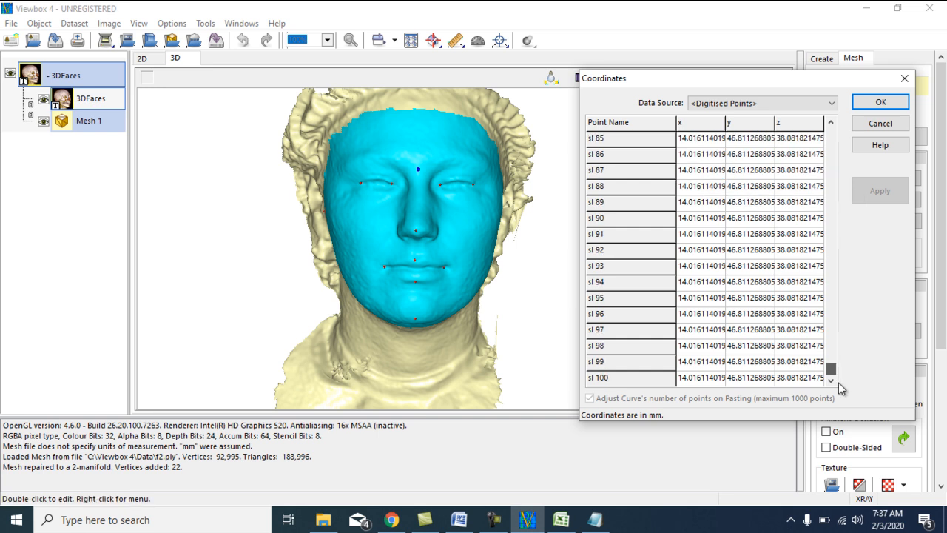
{"action": "left_click", "coordinate": [707, 380], "text": "shift"}
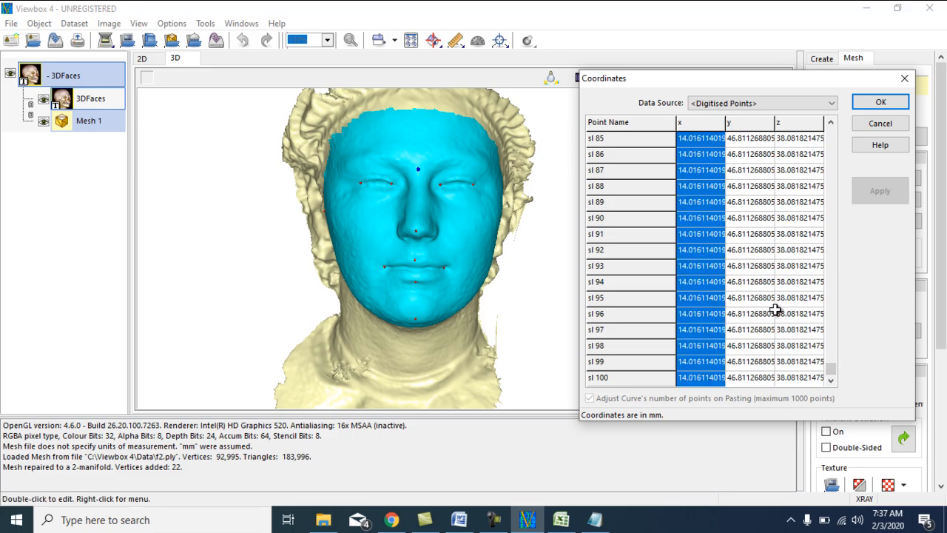
{"action": "left_click_drag", "start_coordinate": [828, 374], "coordinate": [828, 161]}
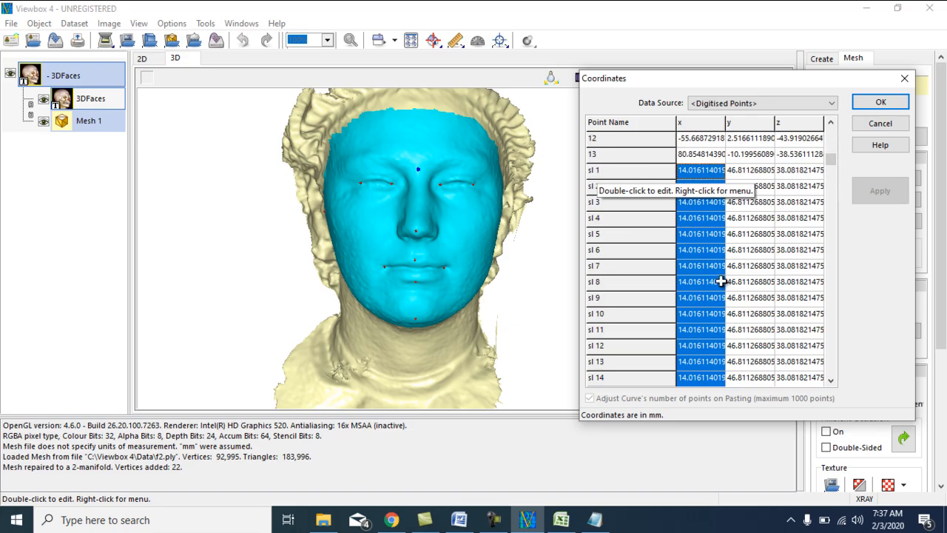
- Distribute the selected sl points randomly on the mesh, diffuse them uniformly, and accept the coordinates
{"action": "right_click", "coordinate": [699, 233]}
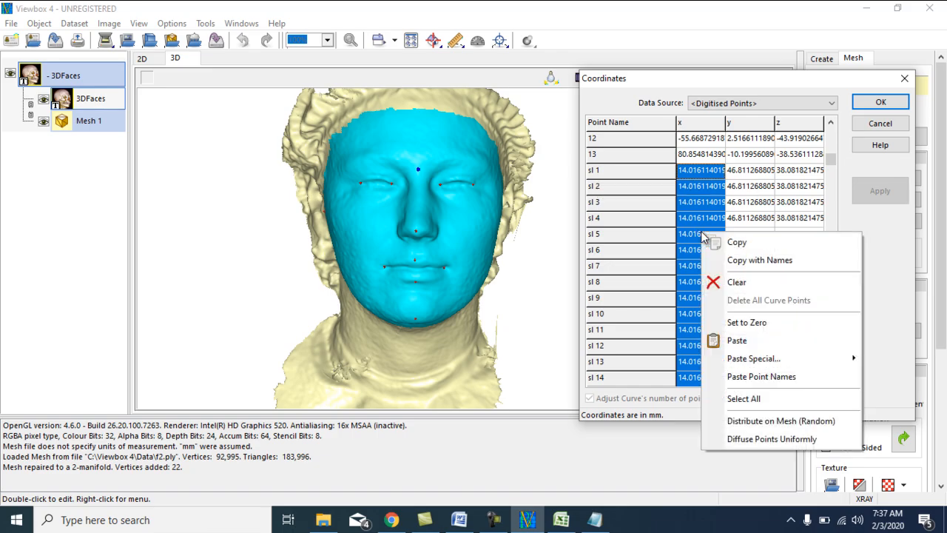
{"action": "left_click", "coordinate": [754, 421]}
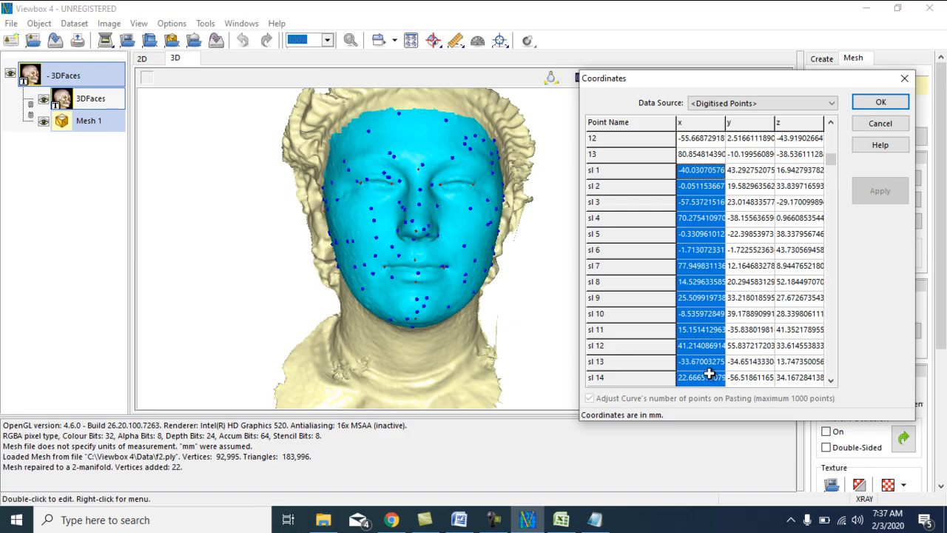
{"action": "right_click", "coordinate": [698, 307]}
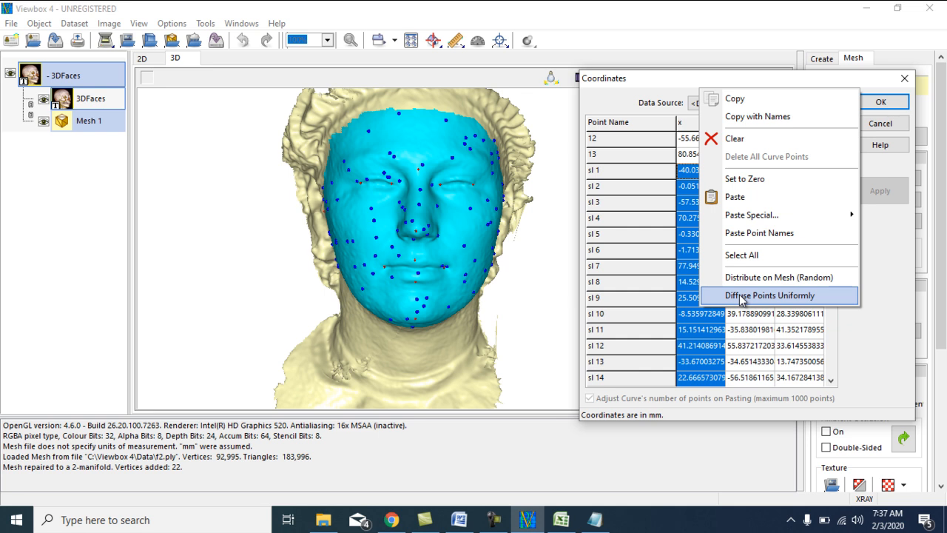
{"action": "left_click", "coordinate": [742, 297]}
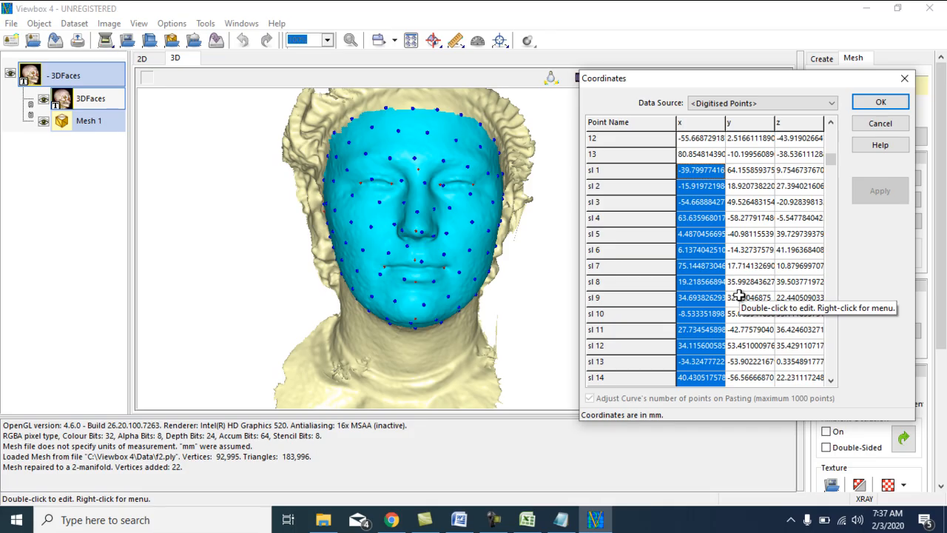
{"action": "left_click", "coordinate": [880, 102]}
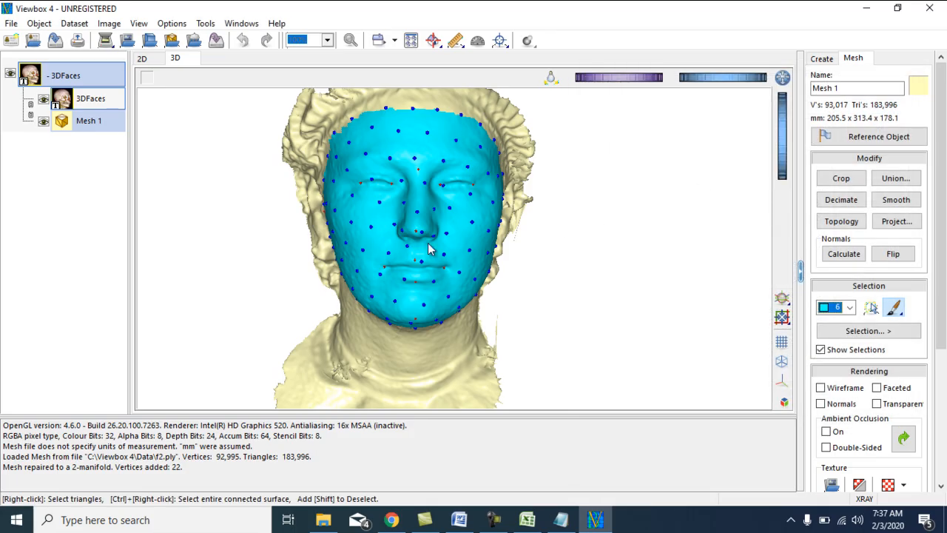
- Deselect selection 6 on Mesh 1 and check the spread of the sl points from both sides and the front
{"action": "mouse_move", "coordinate": [414, 250]}
{"action": "left_mouse_down"}
{"action": "mouse_move", "coordinate": [518, 250]}
{"action": "mouse_move", "coordinate": [392, 250]}
{"action": "mouse_move", "coordinate": [333, 237]}
{"action": "mouse_move", "coordinate": [407, 207]}
{"action": "mouse_move", "coordinate": [414, 194]}
{"action": "mouse_move", "coordinate": [417, 215]}
{"action": "mouse_move", "coordinate": [385, 296]}
{"action": "mouse_move", "coordinate": [392, 274]}
{"action": "mouse_move", "coordinate": [423, 253]}
{"action": "mouse_move", "coordinate": [418, 211]}
{"action": "mouse_move", "coordinate": [412, 239]}
{"action": "left_mouse_up"}
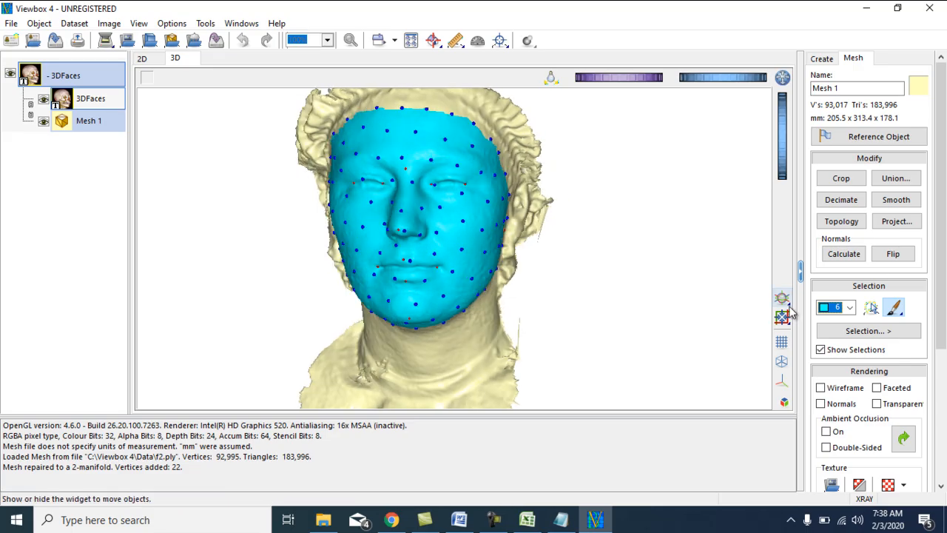
{"action": "left_click", "coordinate": [900, 338]}
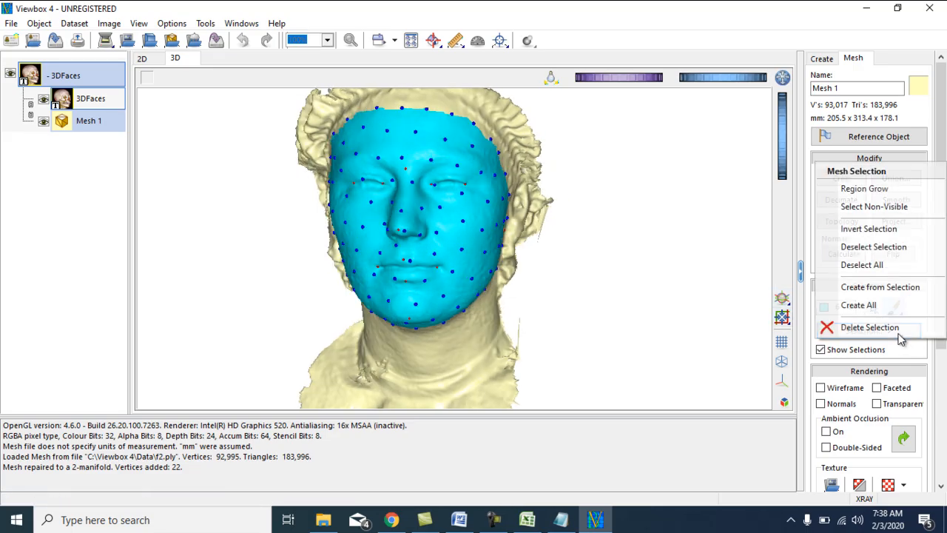
{"action": "left_click", "coordinate": [873, 247]}
{"action": "left_click_drag", "start_coordinate": [440, 270], "coordinate": [354, 261]}
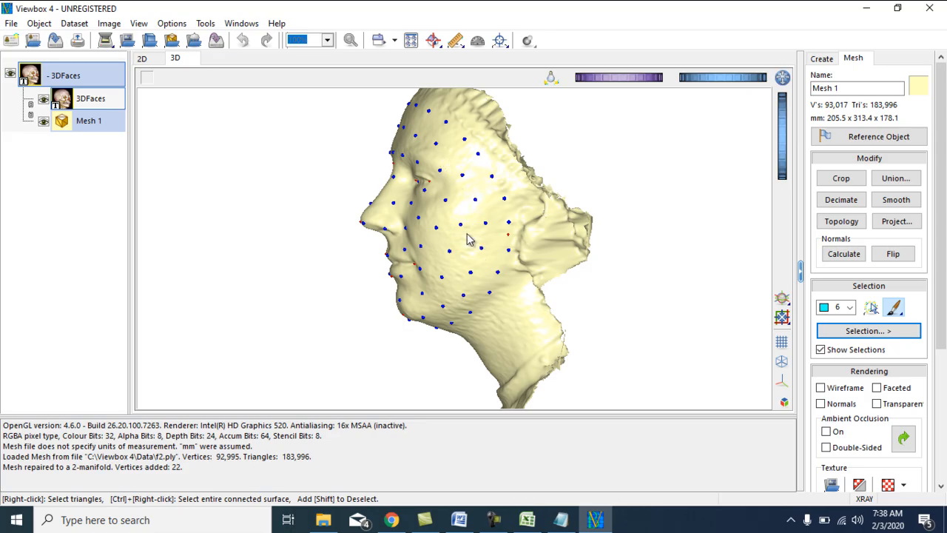
{"action": "left_click_drag", "start_coordinate": [446, 247], "coordinate": [408, 161]}
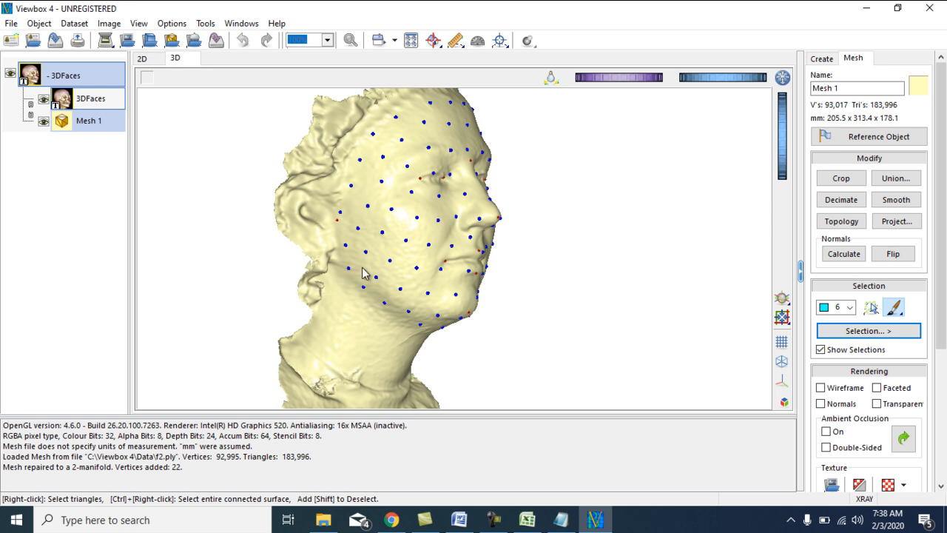
{"action": "left_click_drag", "start_coordinate": [454, 299], "coordinate": [379, 319]}
{"action": "left_click_drag", "start_coordinate": [452, 264], "coordinate": [449, 264]}
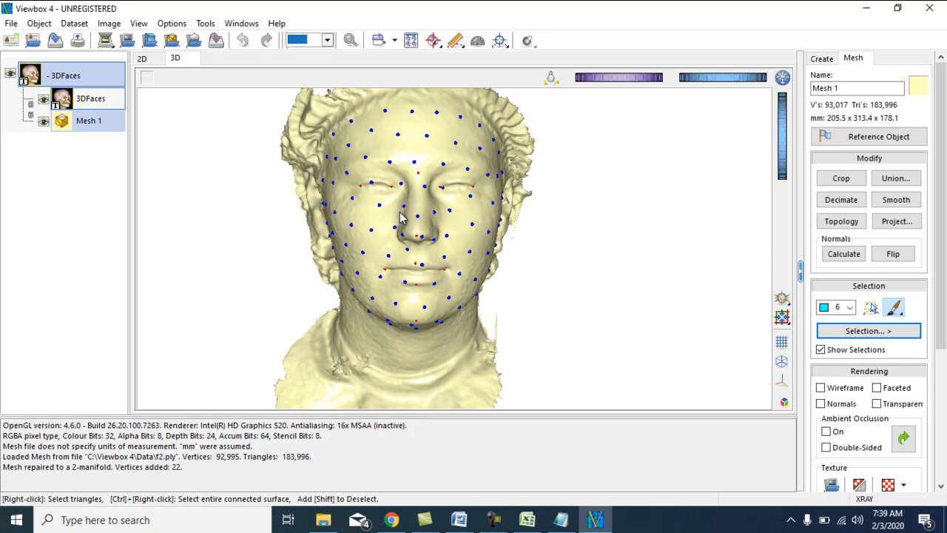
- Open the sliding groups of the 3DFaces template and create a new group named "full"
{"action": "left_click", "coordinate": [90, 102]}
{"action": "right_click", "coordinate": [91, 107]}
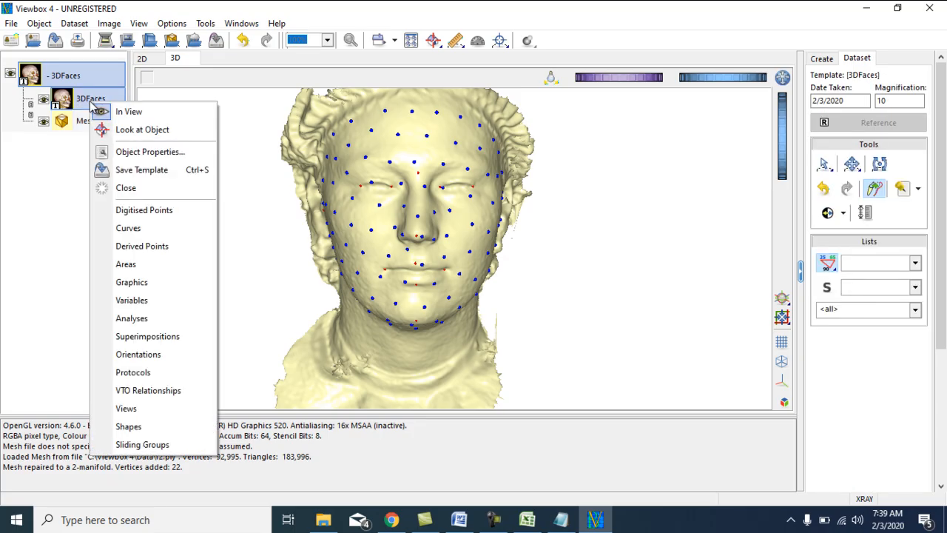
{"action": "left_click", "coordinate": [166, 444]}
{"action": "left_click_drag", "start_coordinate": [501, 102], "coordinate": [219, 86]}
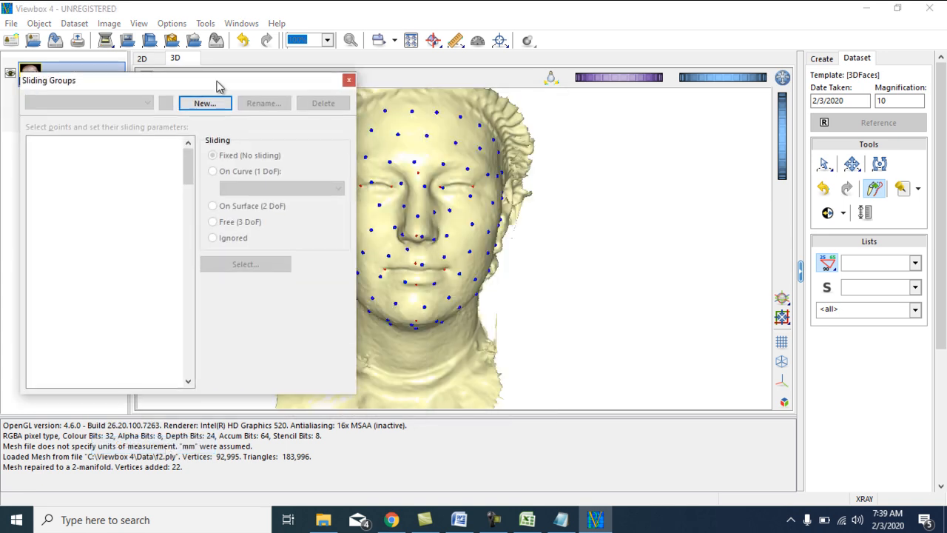
{"action": "left_click", "coordinate": [201, 106]}
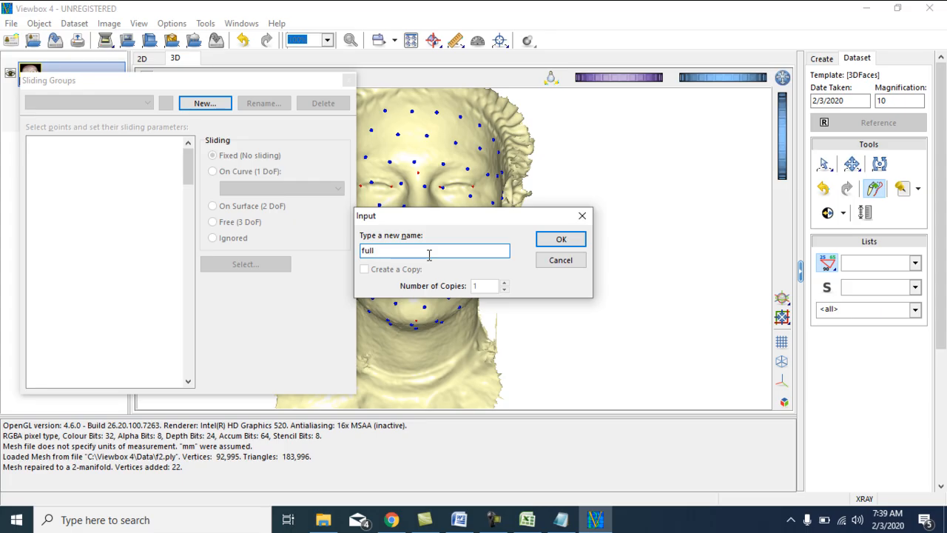
{"action": "left_click", "coordinate": [561, 239]}
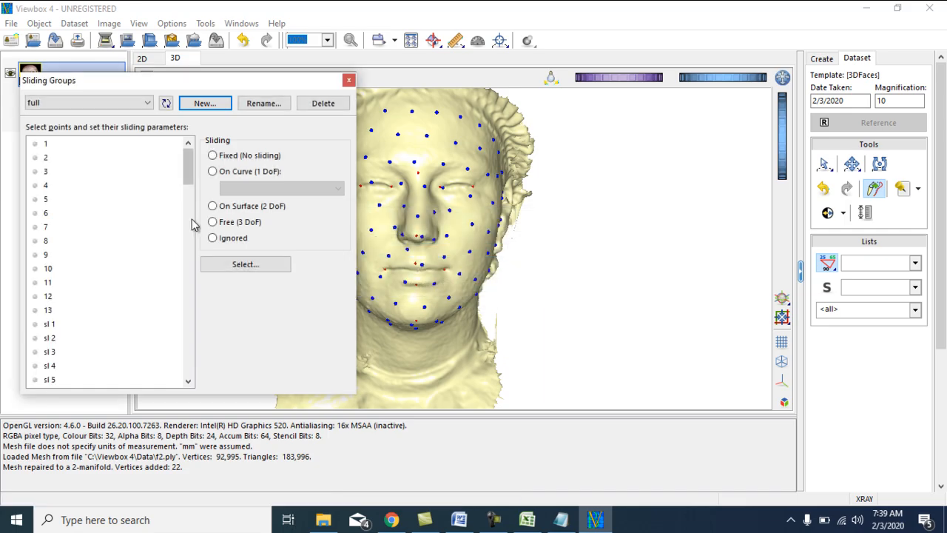
- Set points 1 through 13 of the sliding group "full" to Fixed (No sliding)
{"action": "left_click", "coordinate": [45, 145]}
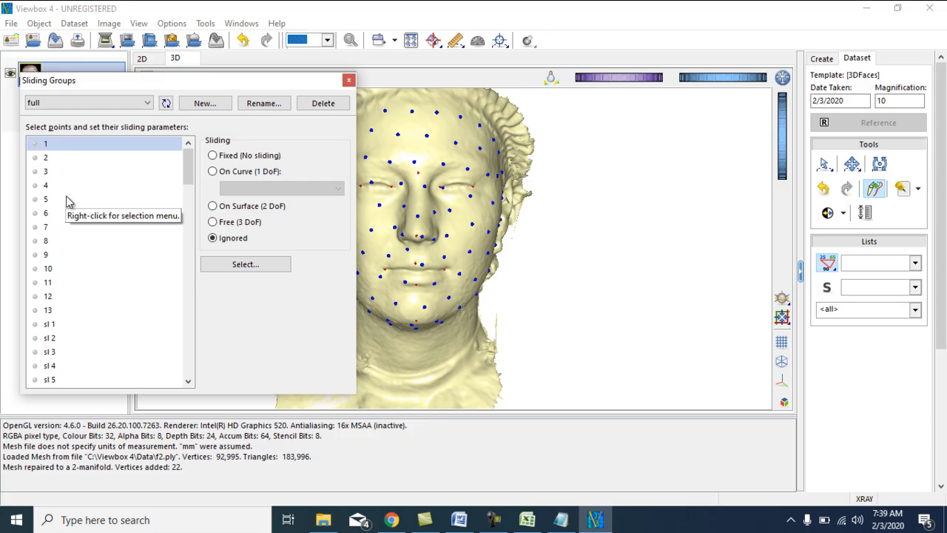
{"action": "left_click", "coordinate": [42, 313], "text": "shift"}
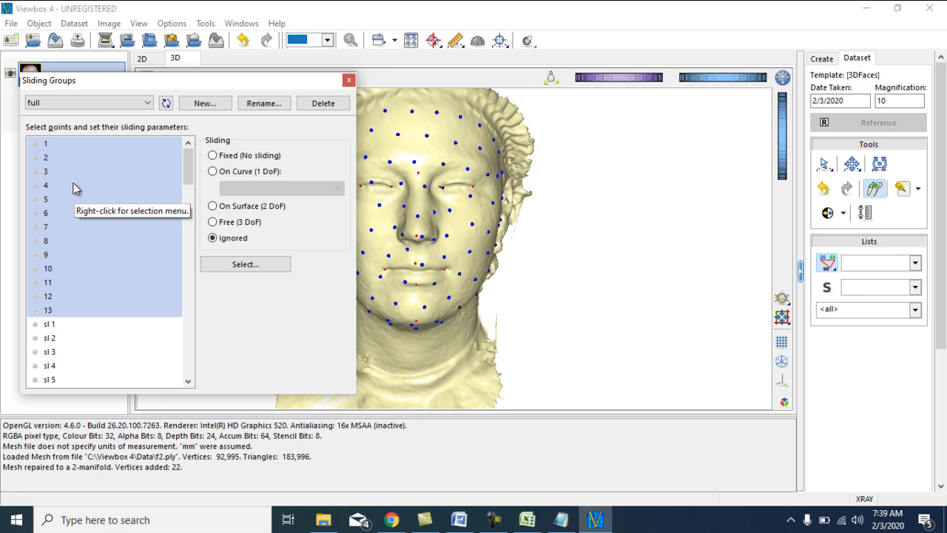
{"action": "left_click", "coordinate": [214, 156]}
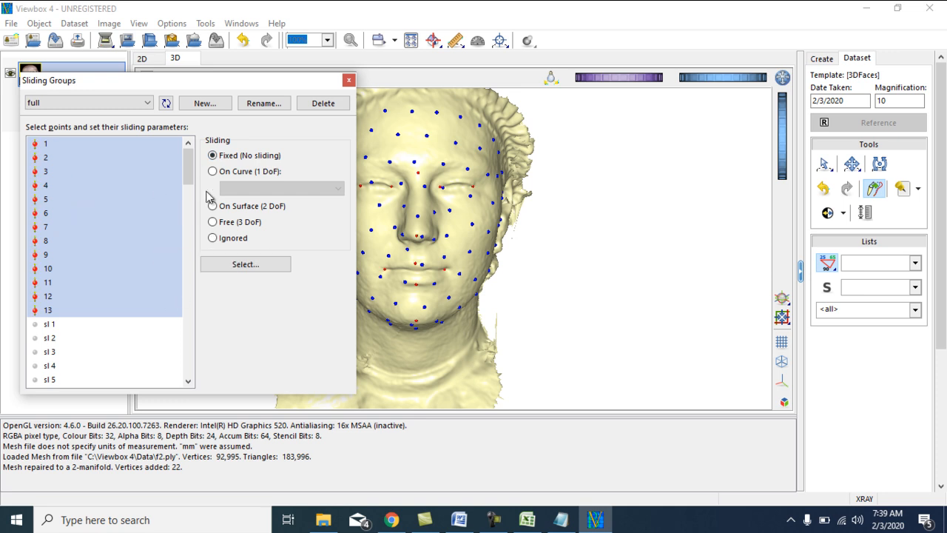
- Set points sl 1 through sl 100 to slide On Surface (2 DoF) and close the sliding groups
{"action": "left_click_drag", "start_coordinate": [189, 171], "coordinate": [190, 199]}
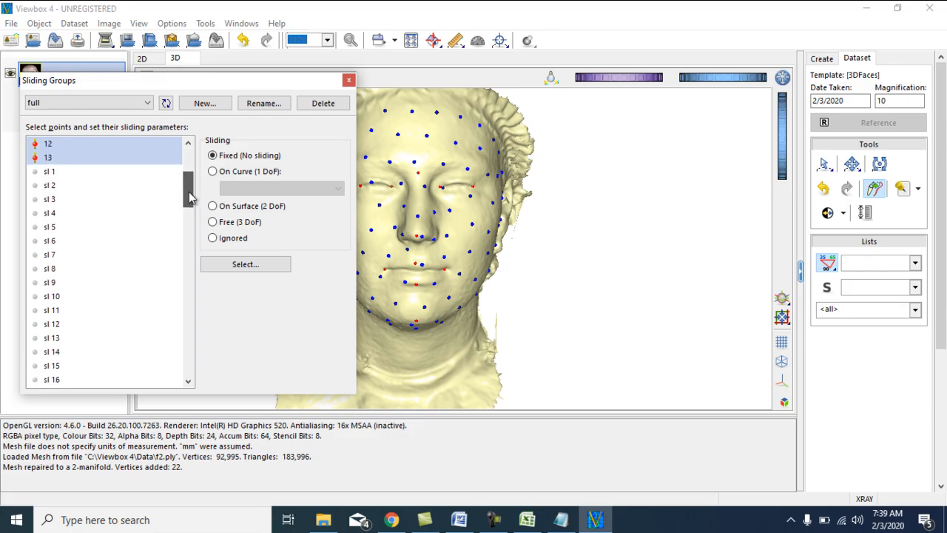
{"action": "left_click", "coordinate": [51, 175]}
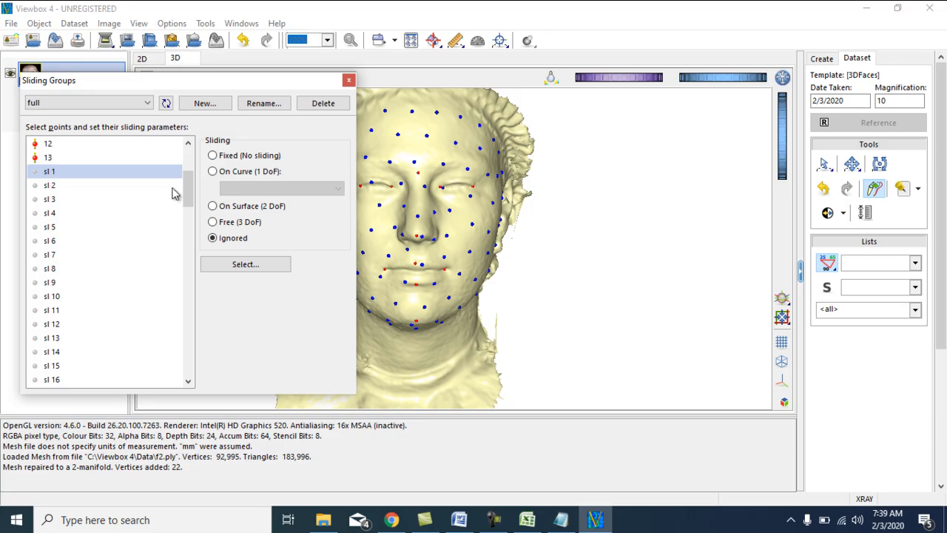
{"action": "left_click_drag", "start_coordinate": [190, 189], "coordinate": [188, 383]}
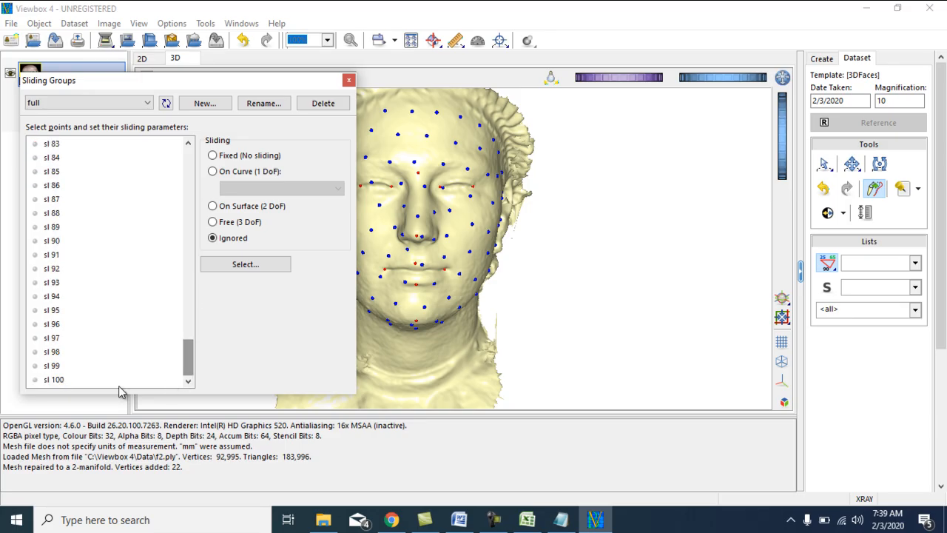
{"action": "left_click", "coordinate": [68, 381], "text": "shift"}
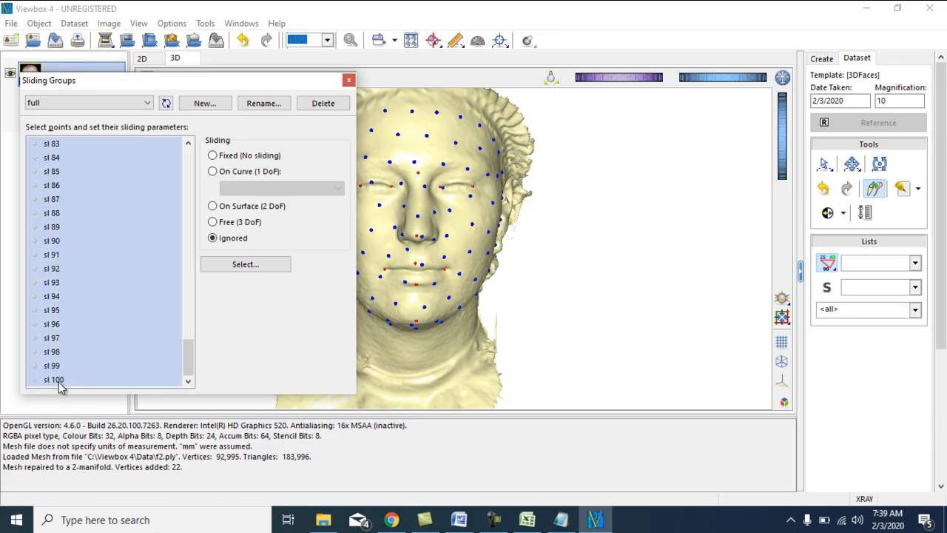
{"action": "left_click", "coordinate": [213, 207]}
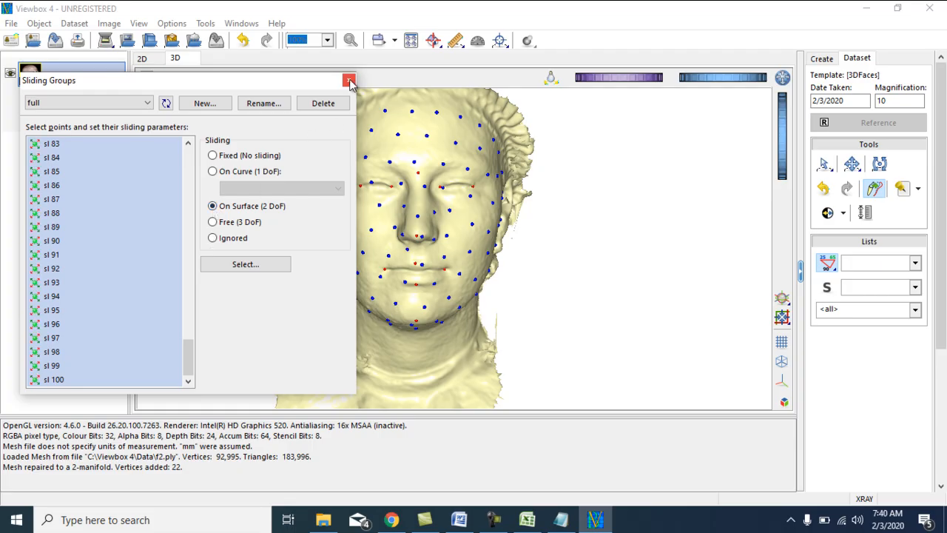
{"action": "left_click", "coordinate": [349, 80]}
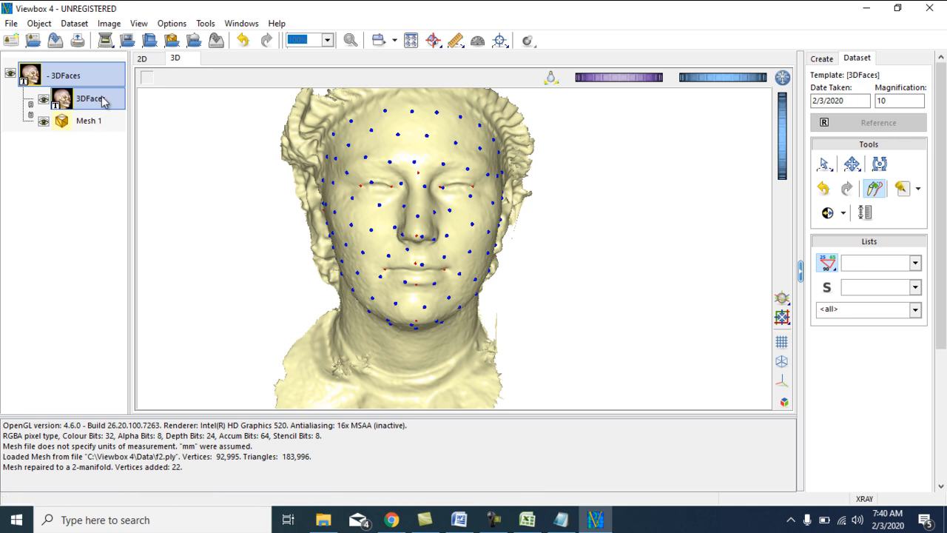
- Open the protocols of the 3DFaces template and create a new protocol named "all-lm"
{"action": "right_click", "coordinate": [96, 103]}
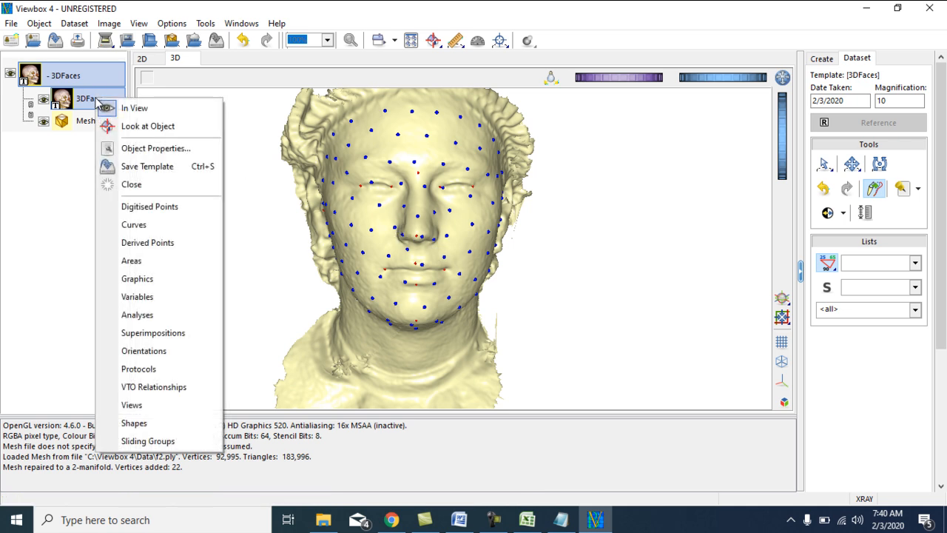
{"action": "left_click", "coordinate": [139, 368]}
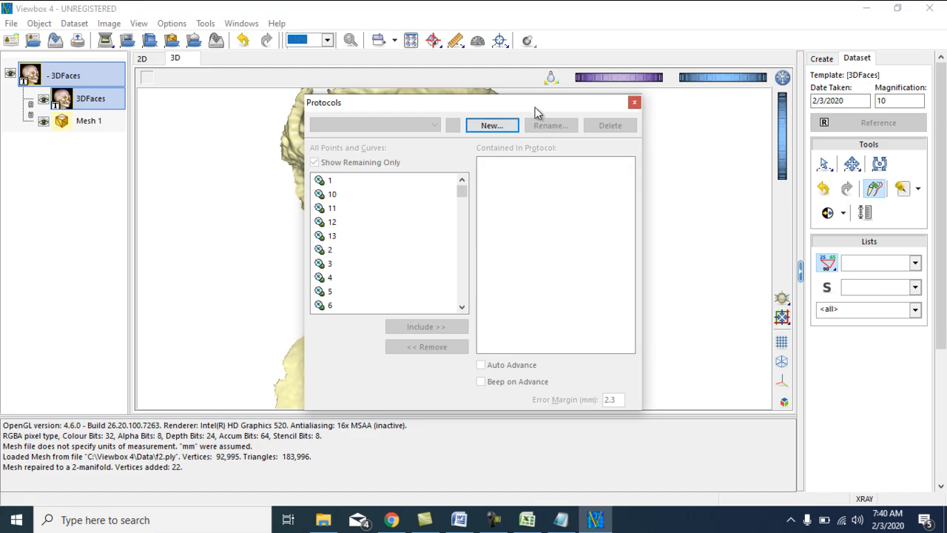
{"action": "left_click_drag", "start_coordinate": [535, 108], "coordinate": [337, 112]}
{"action": "left_click", "coordinate": [293, 131]}
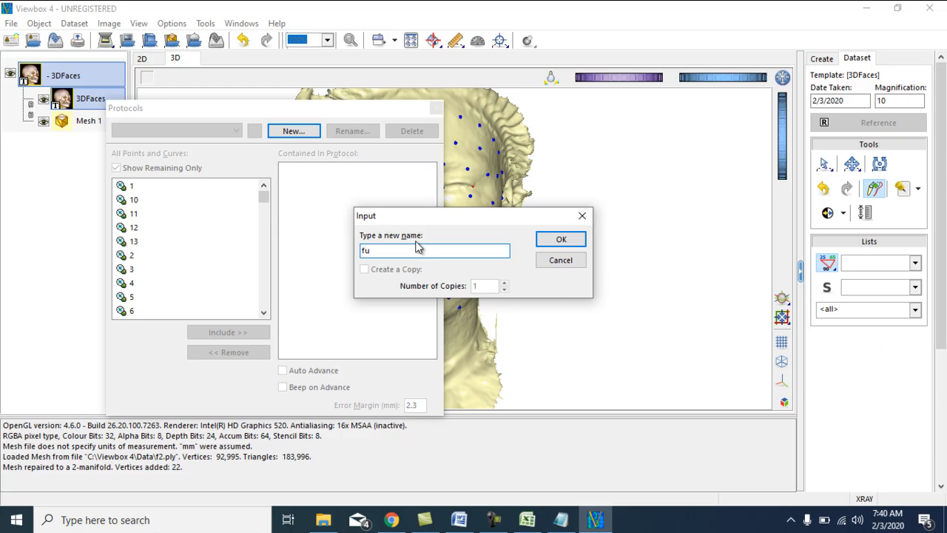
{"action": "key", "text": "BackSpace"}
{"action": "key", "text": "BackSpace"}
{"action": "left_click", "coordinate": [562, 239]}
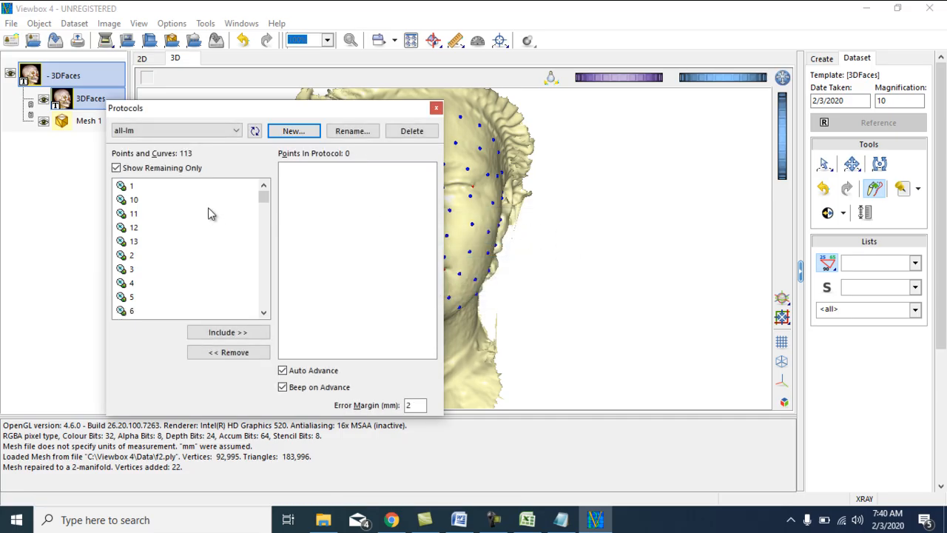
- Include landmarks 1 through 13 in the "all-lm" protocol one by one in numerical order
{"action": "left_click_drag", "start_coordinate": [231, 116], "coordinate": [665, 81]}
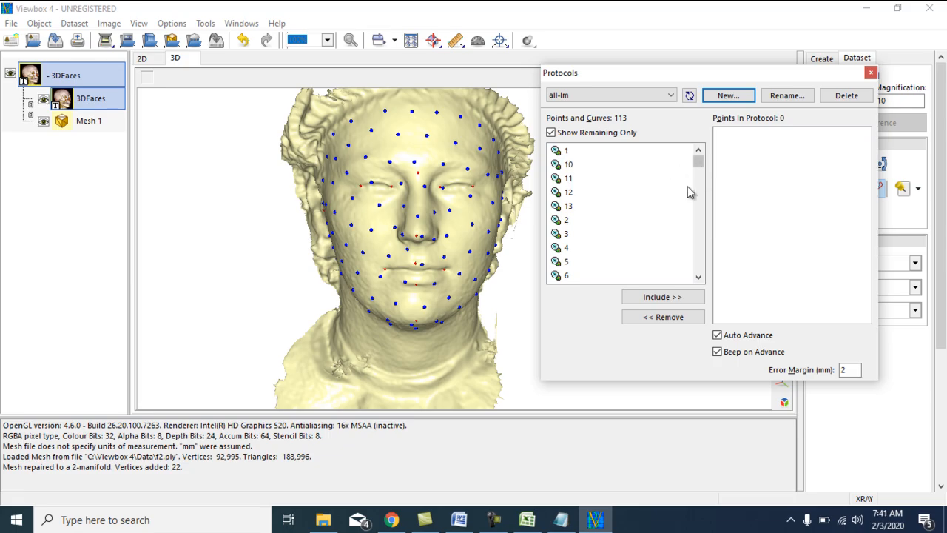
{"action": "left_click", "coordinate": [569, 153]}
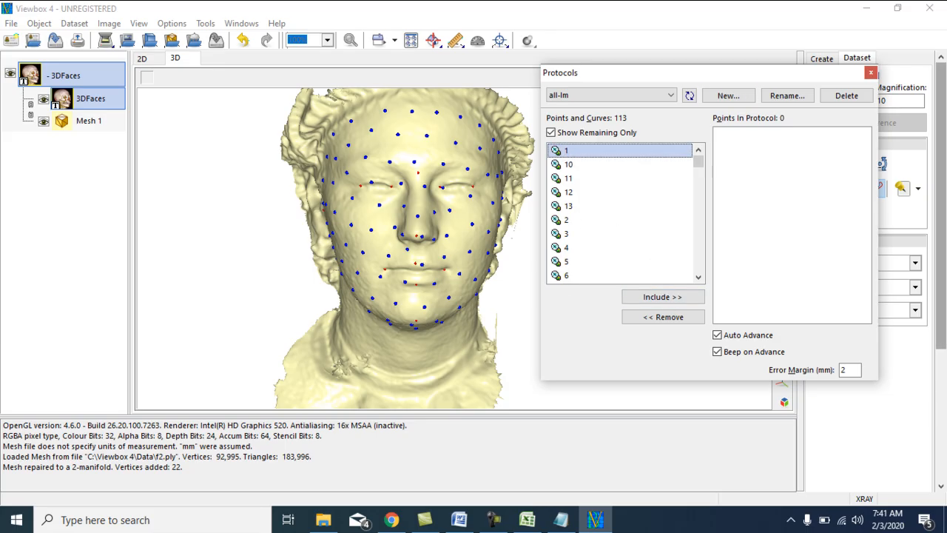
{"action": "left_click", "coordinate": [675, 297]}
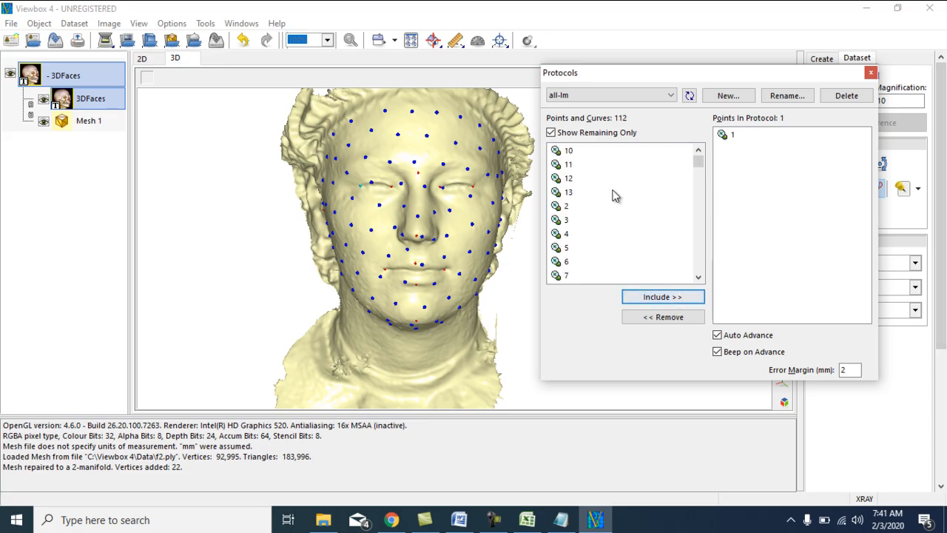
{"action": "left_click", "coordinate": [571, 209]}
{"action": "left_click", "coordinate": [655, 296]}
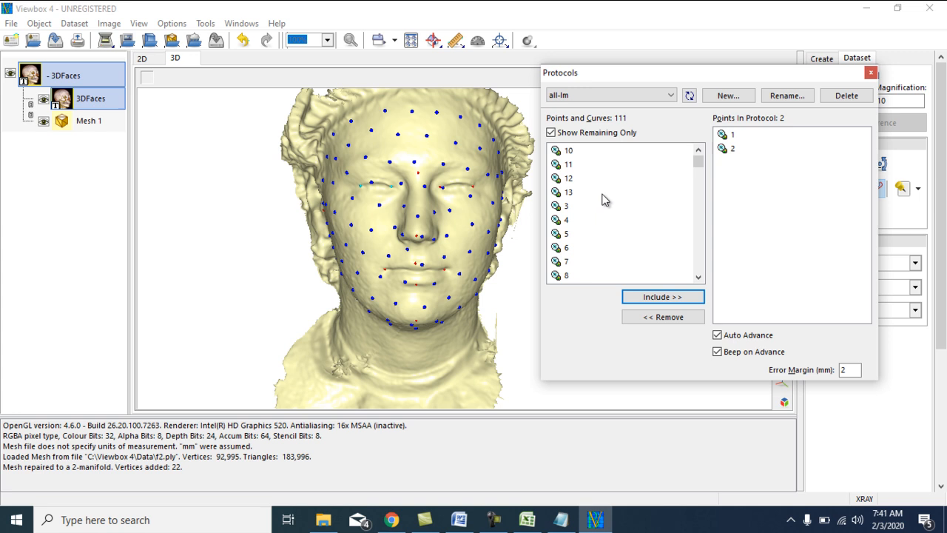
{"action": "left_click", "coordinate": [566, 206]}
{"action": "left_click", "coordinate": [647, 295]}
{"action": "left_click", "coordinate": [564, 209]}
{"action": "left_click", "coordinate": [650, 303]}
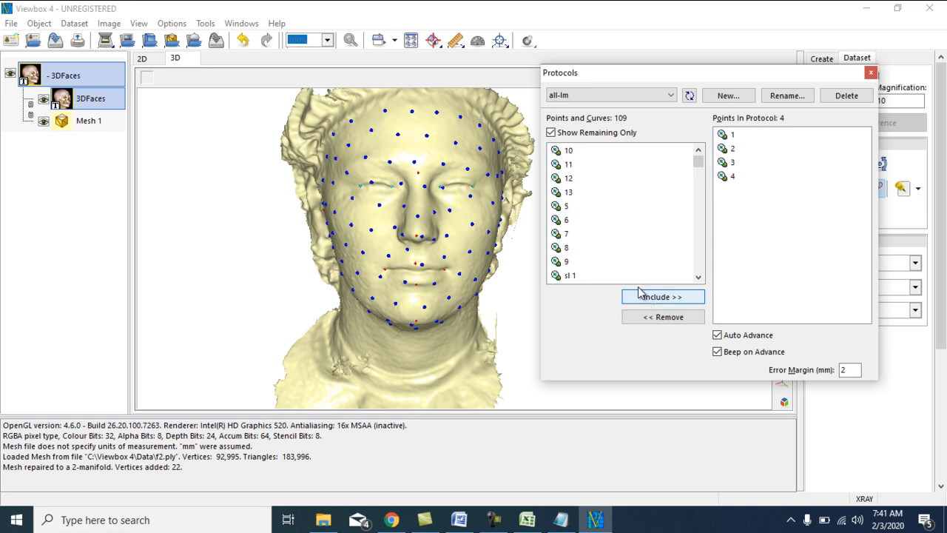
{"action": "left_click", "coordinate": [566, 208]}
{"action": "left_click", "coordinate": [677, 299]}
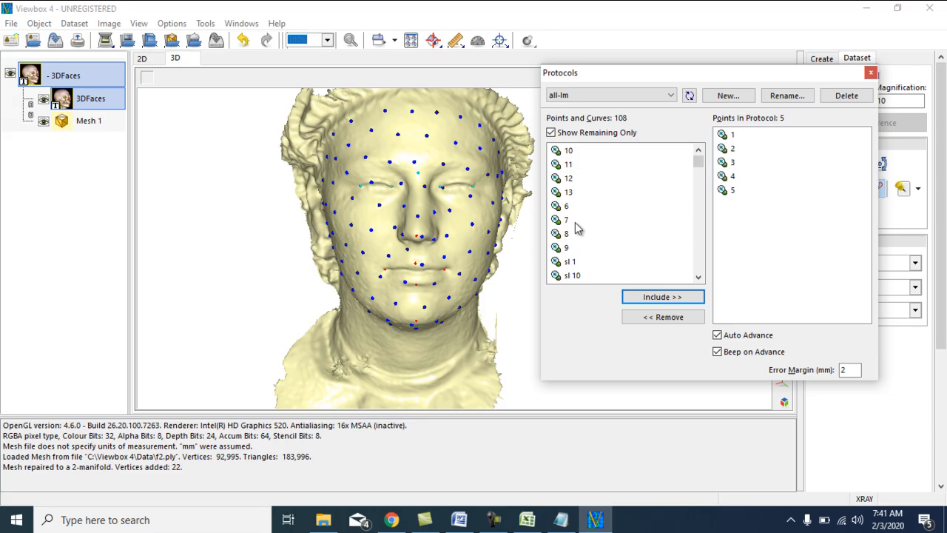
{"action": "left_click", "coordinate": [560, 206]}
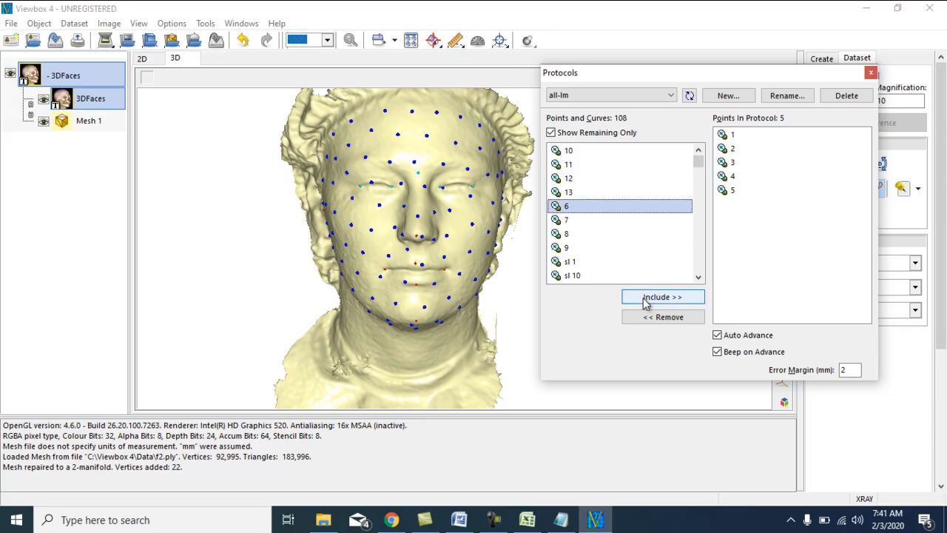
{"action": "left_click", "coordinate": [647, 298]}
{"action": "left_click", "coordinate": [561, 208]}
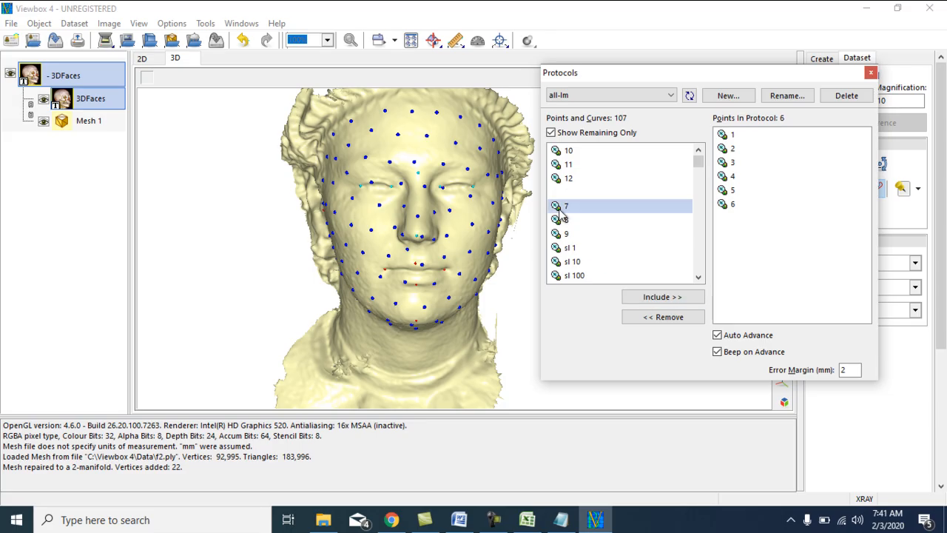
{"action": "left_click", "coordinate": [649, 300]}
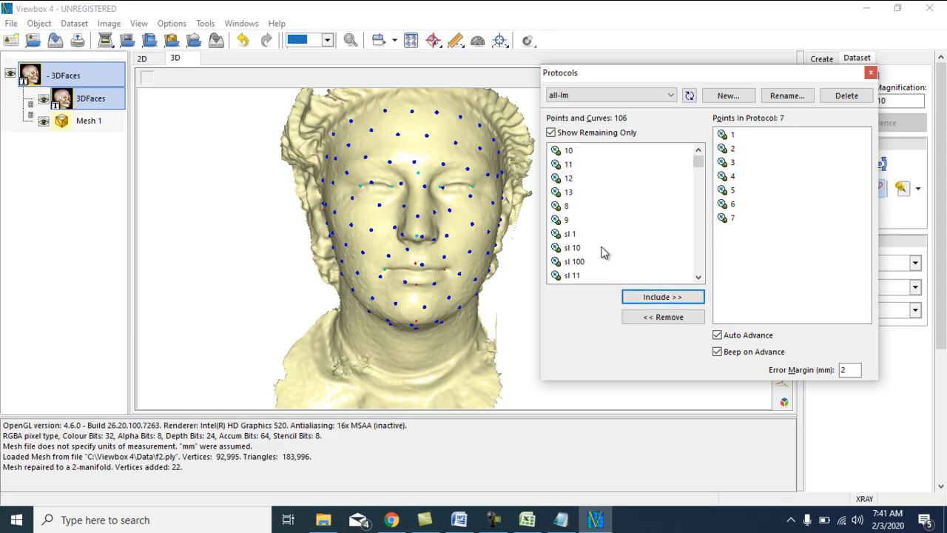
{"action": "left_click", "coordinate": [569, 208]}
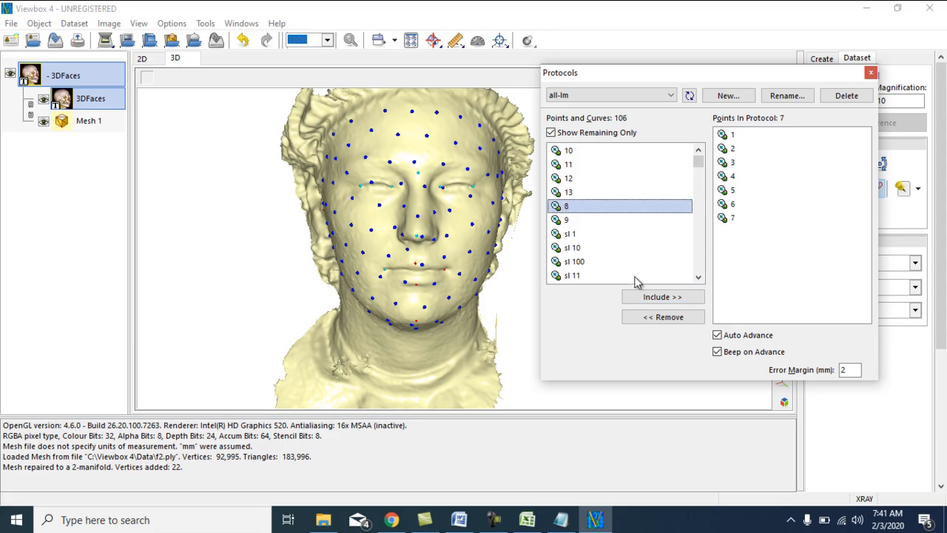
{"action": "left_click", "coordinate": [644, 298]}
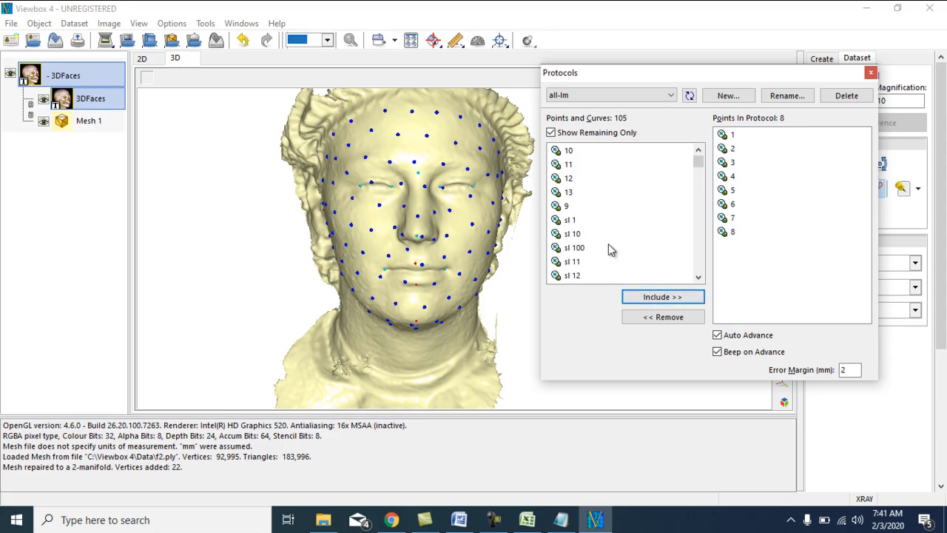
{"action": "left_click", "coordinate": [570, 206]}
{"action": "left_click", "coordinate": [661, 298]}
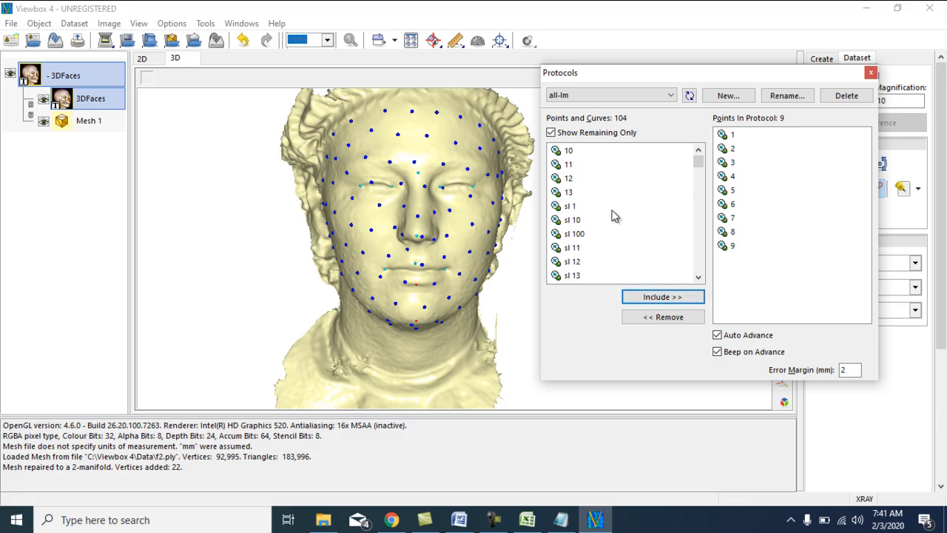
{"action": "left_click", "coordinate": [569, 152]}
{"action": "left_click", "coordinate": [663, 297]}
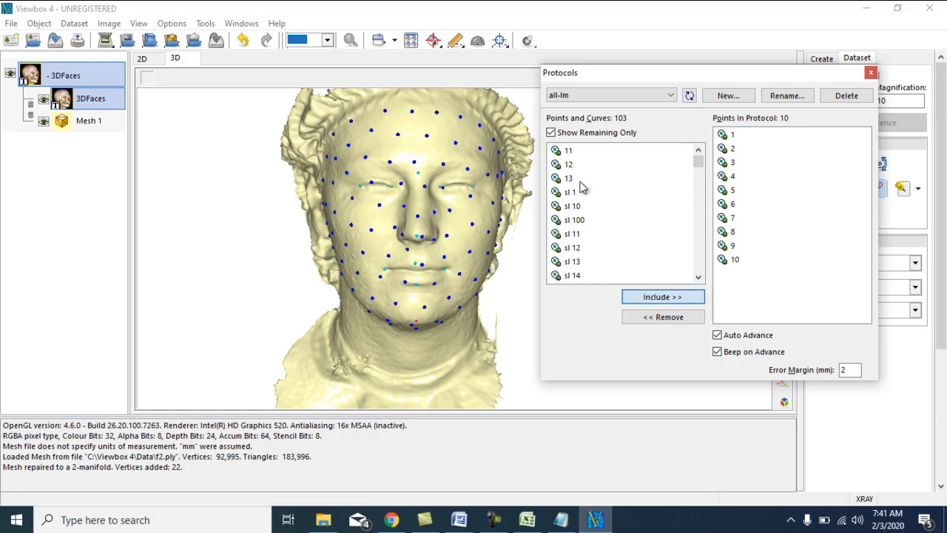
{"action": "left_click", "coordinate": [568, 152]}
{"action": "left_click", "coordinate": [658, 296]}
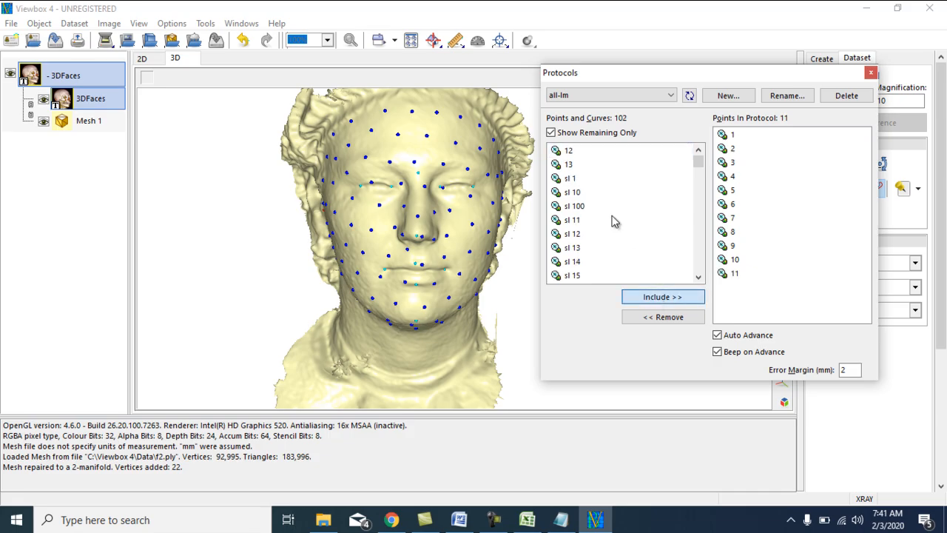
{"action": "left_click", "coordinate": [568, 153]}
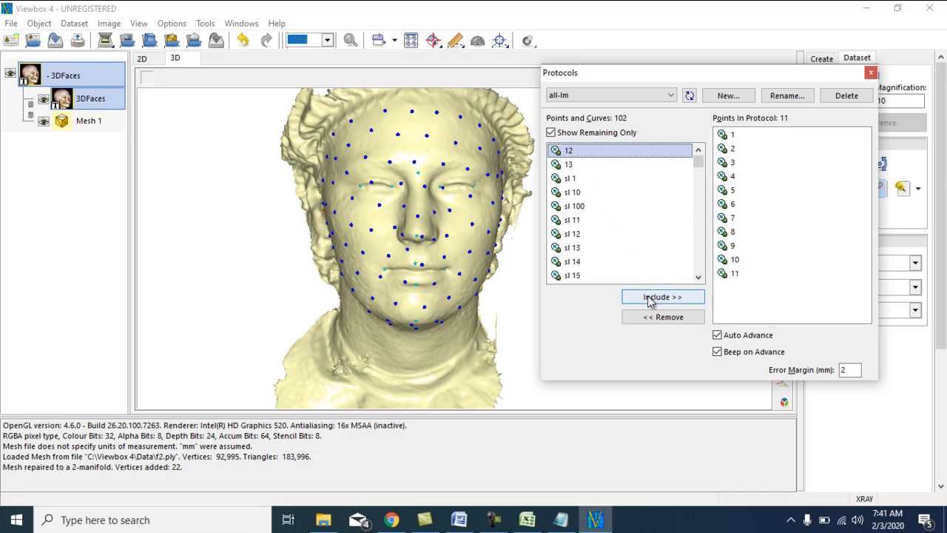
{"action": "left_click", "coordinate": [656, 298]}
{"action": "left_click", "coordinate": [568, 155]}
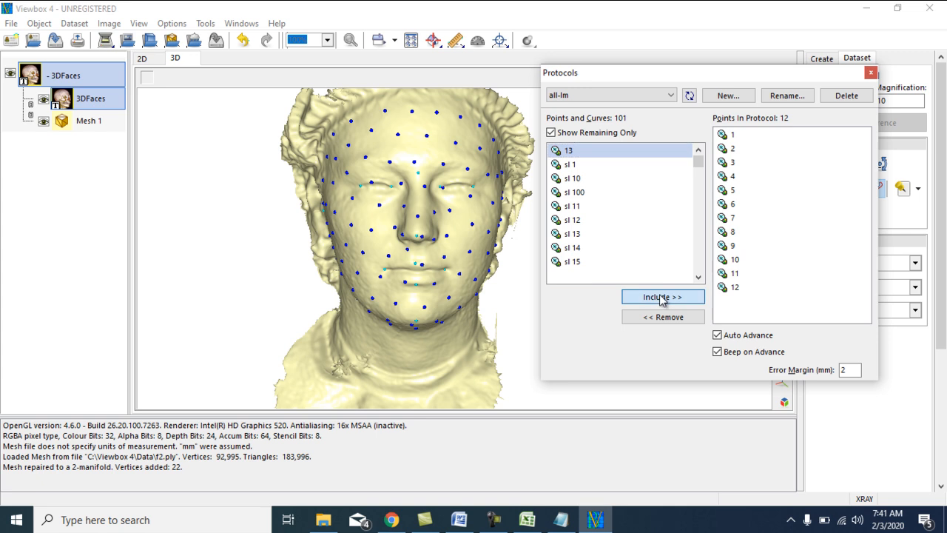
{"action": "left_click", "coordinate": [660, 297]}
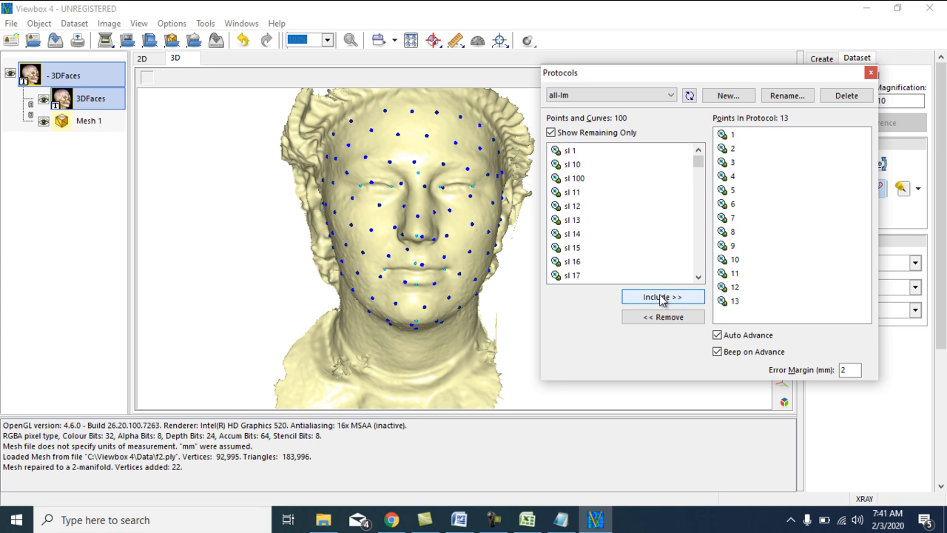
- Add all the remaining sl points to the "all-lm" protocol after landmark 13 and close the protocols
{"action": "left_click", "coordinate": [571, 151]}
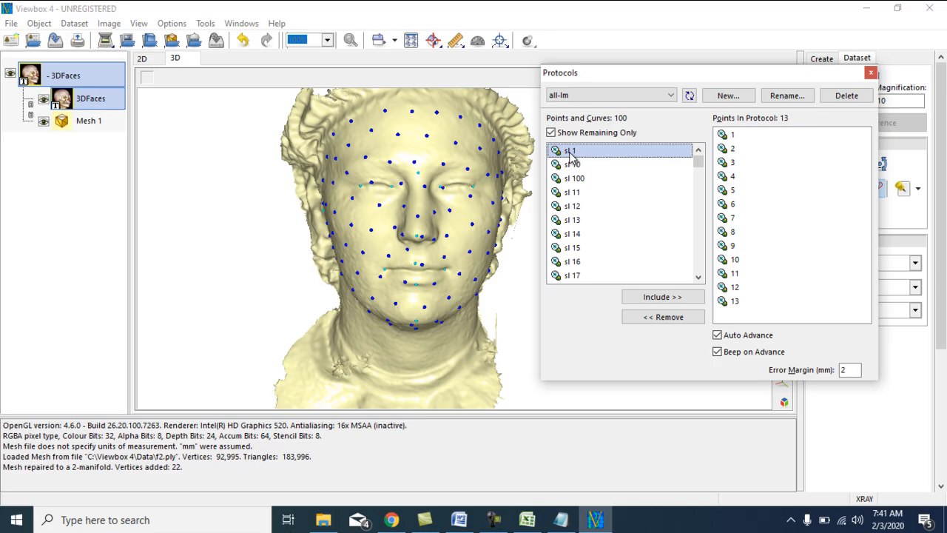
{"action": "left_click_drag", "start_coordinate": [699, 165], "coordinate": [697, 271]}
{"action": "left_click", "coordinate": [573, 275], "text": "shift"}
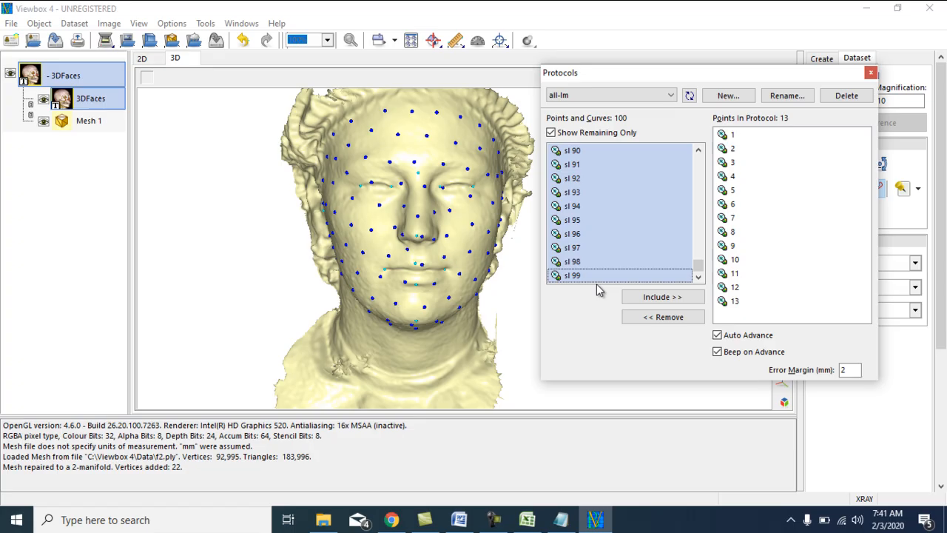
{"action": "left_click", "coordinate": [651, 299]}
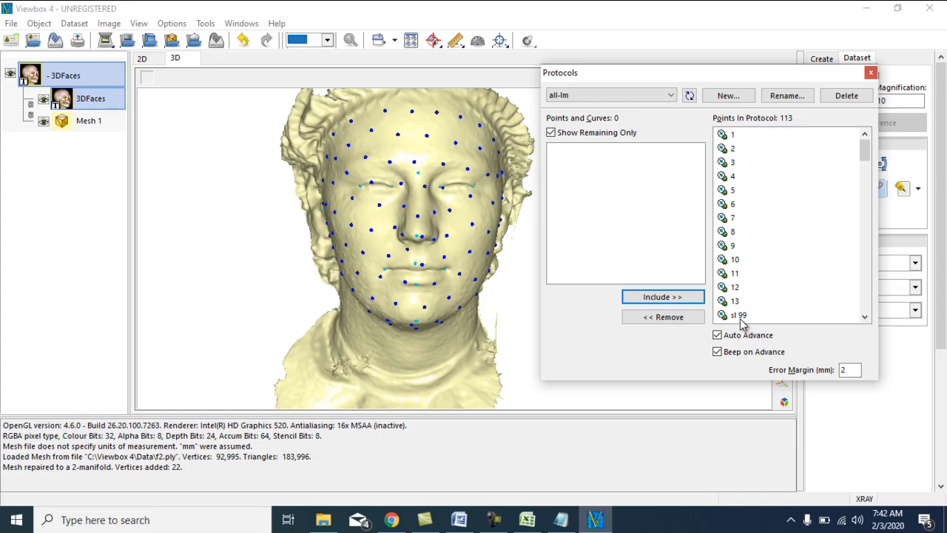
{"action": "left_click_drag", "start_coordinate": [867, 165], "coordinate": [860, 143]}
{"action": "left_click_drag", "start_coordinate": [786, 74], "coordinate": [284, 77]}
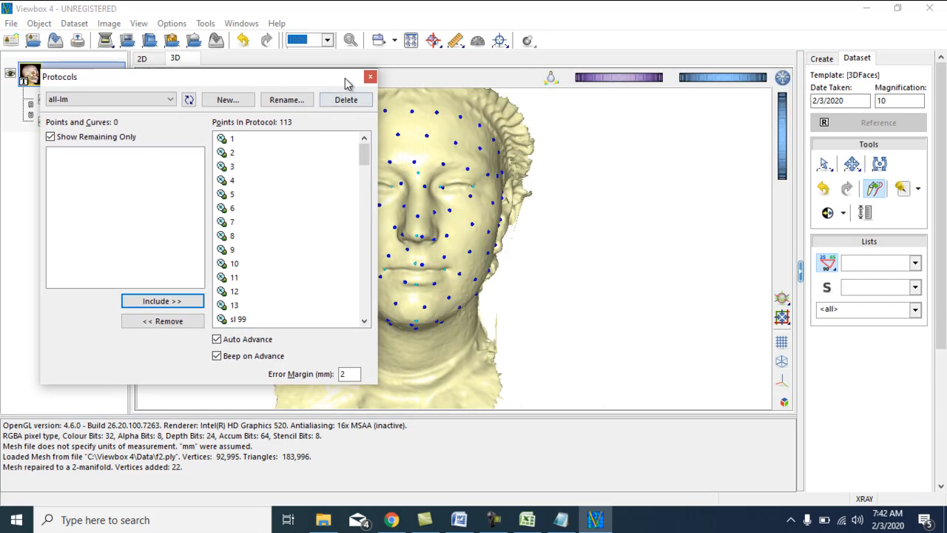
{"action": "left_click", "coordinate": [370, 76]}
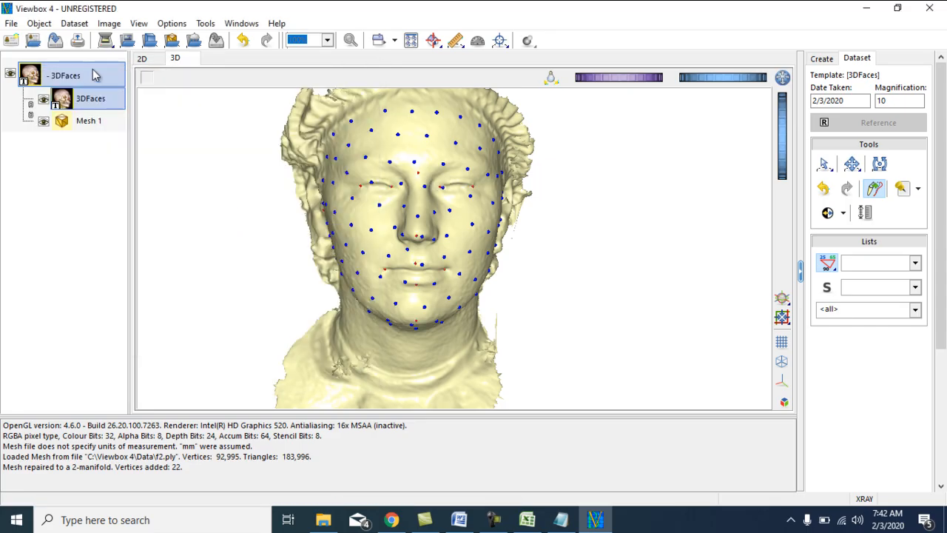
- Save the 3DFaces template, postponing registration and backing up the existing 3DFaces.vbr file
{"action": "left_click", "coordinate": [55, 42]}
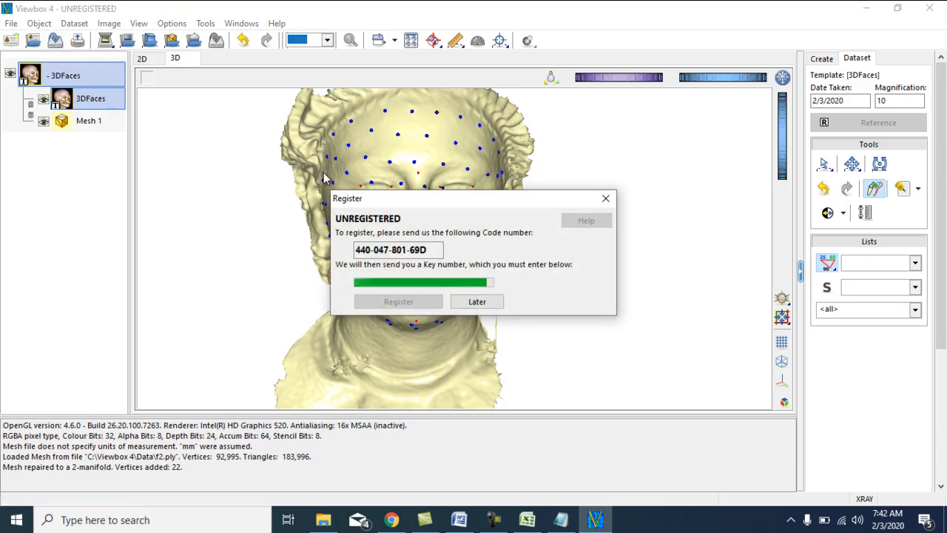
{"action": "left_click", "coordinate": [478, 302]}
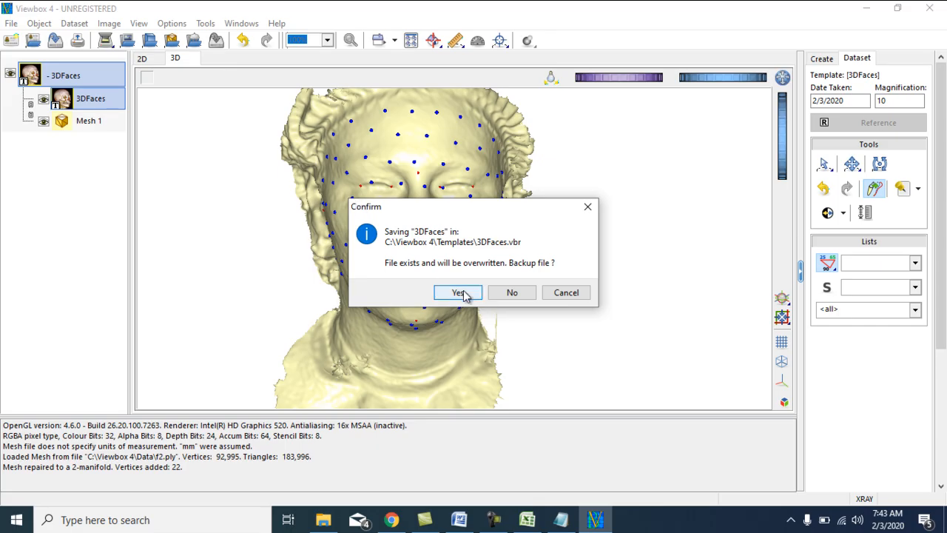
{"action": "left_click", "coordinate": [459, 293]}
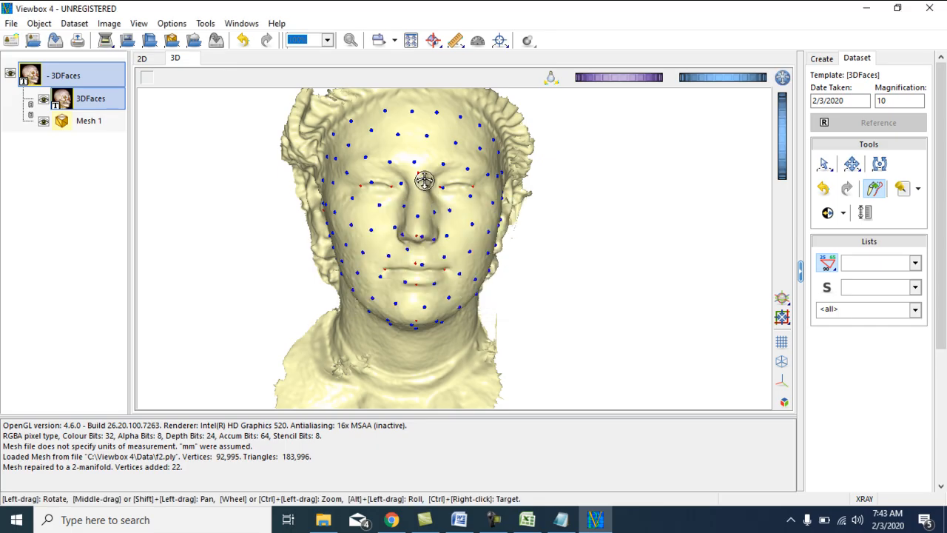
{"action": "left_click_drag", "start_coordinate": [444, 218], "coordinate": [400, 203]}
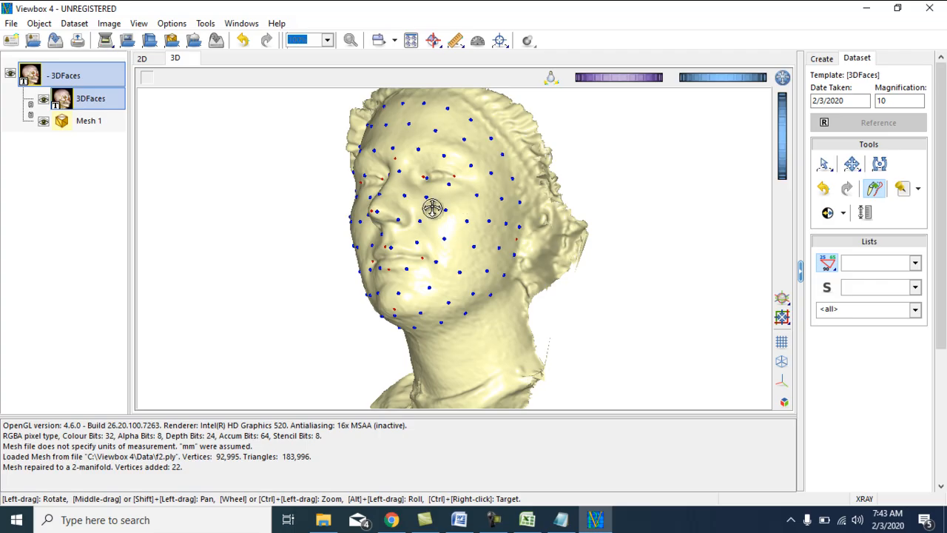
{"action": "left_click_drag", "start_coordinate": [432, 201], "coordinate": [466, 213]}
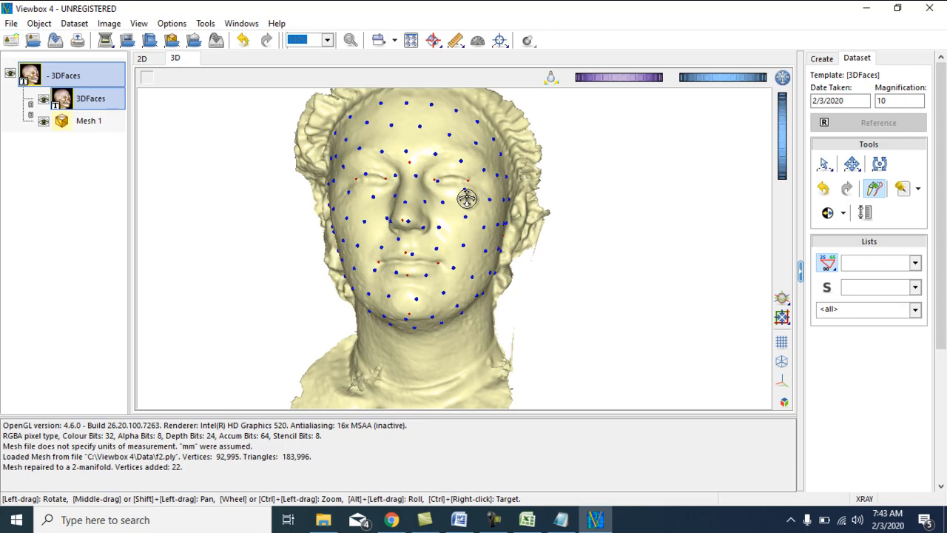